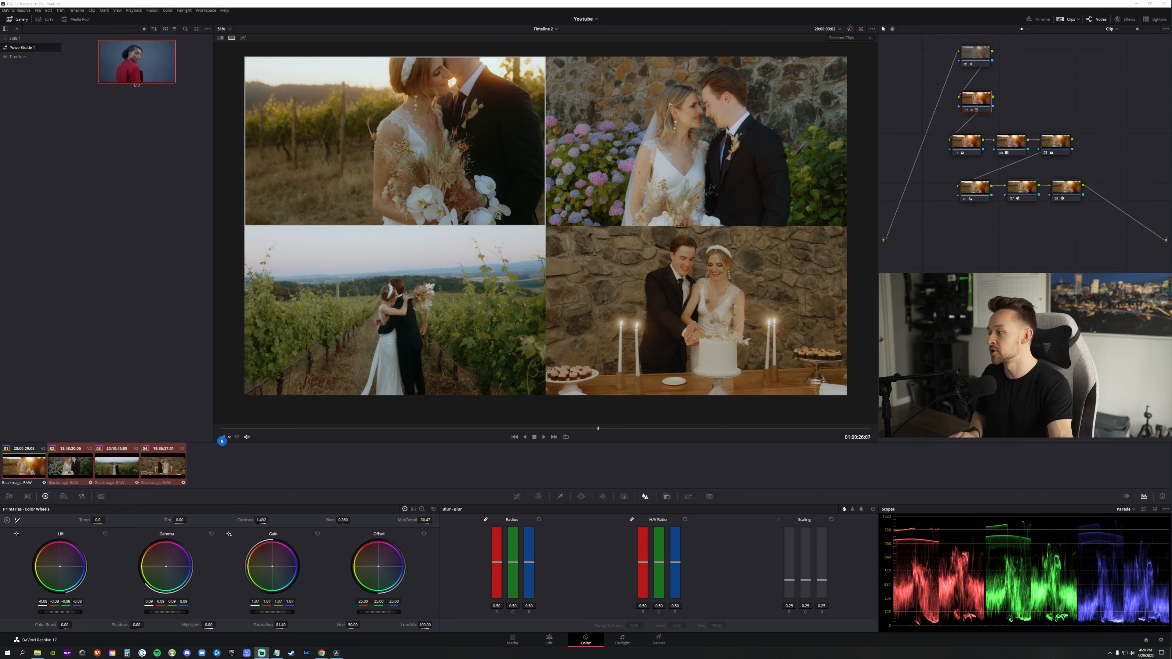
Step: Clear the existing grade by deleting all nodes from each of the four wedding clips
{"action": "left_click_drag", "start_coordinate": [937, 233], "coordinate": [1110, 39]}
{"action": "key", "text": "Delete"}
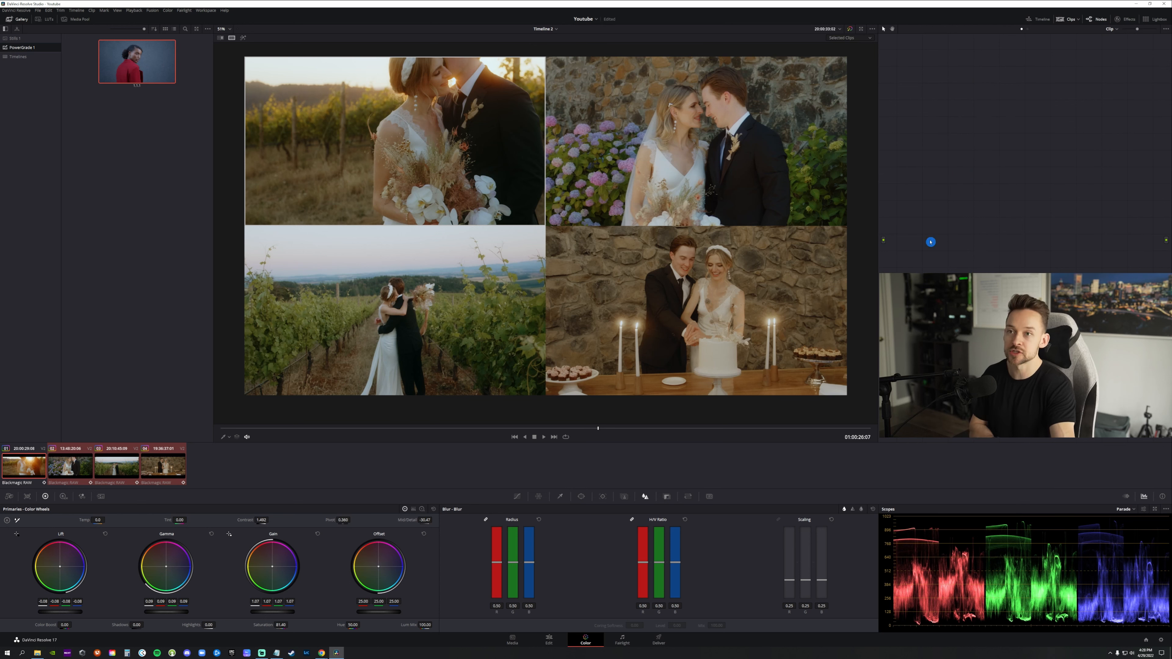
{"action": "left_click", "coordinate": [72, 470]}
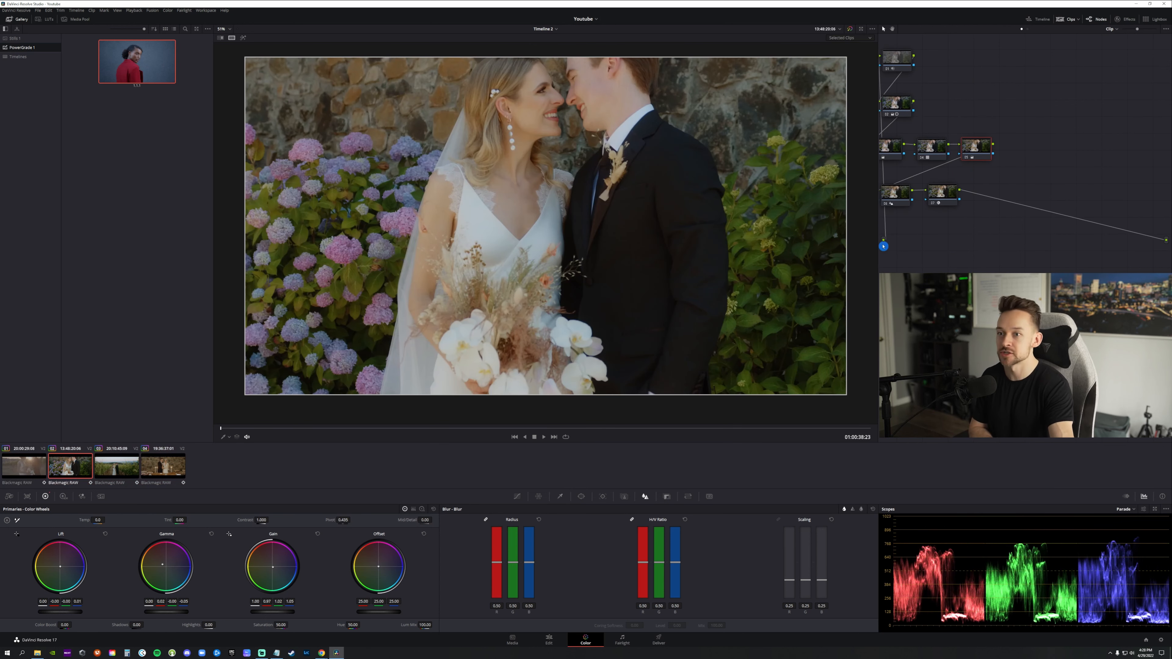
{"action": "left_click", "coordinate": [109, 471]}
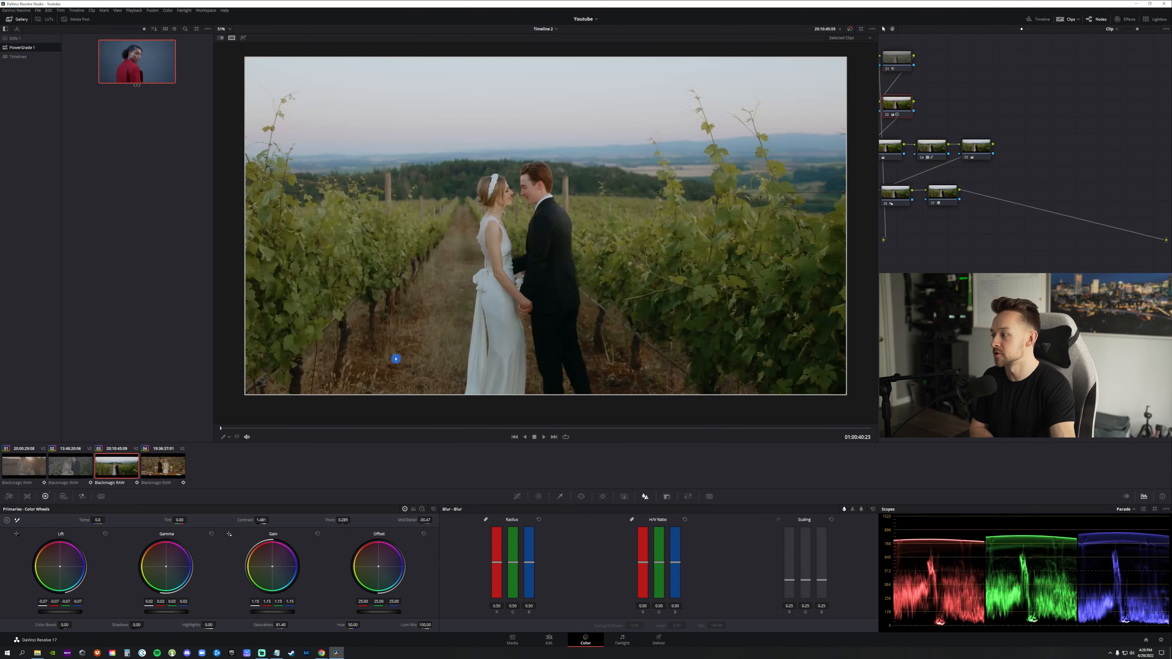
{"action": "left_click_drag", "start_coordinate": [1007, 236], "coordinate": [863, 58]}
{"action": "key", "text": "Delete"}
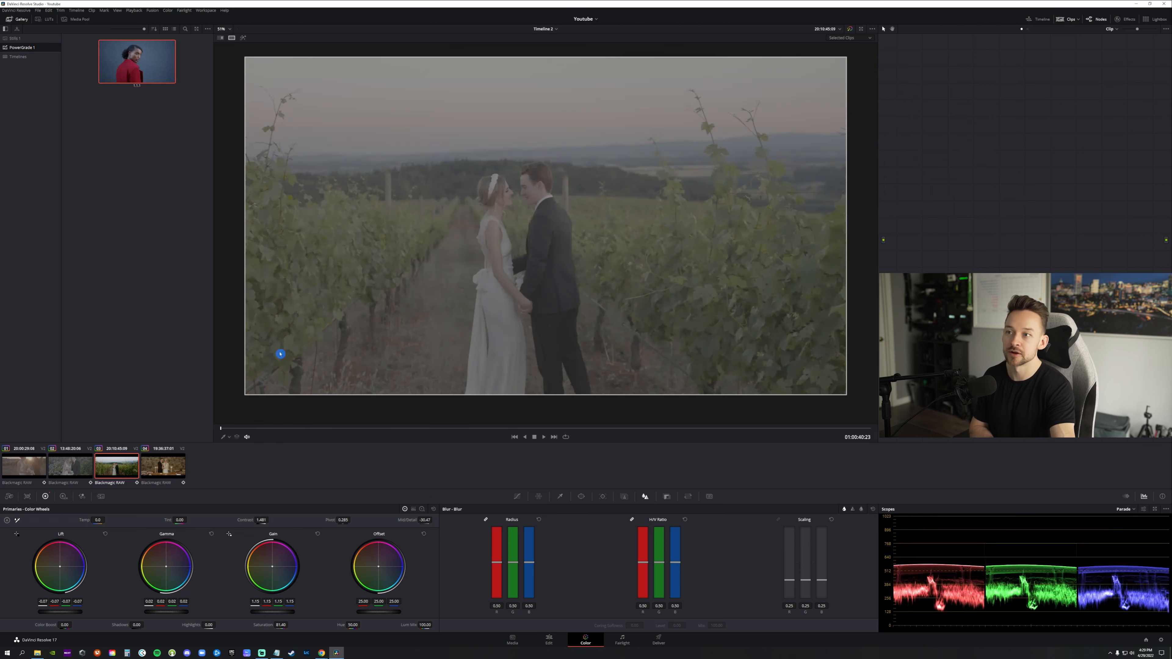
{"action": "left_click", "coordinate": [170, 461]}
{"action": "left_click_drag", "start_coordinate": [1084, 189], "coordinate": [888, 35]}
{"action": "key", "text": "Delete"}
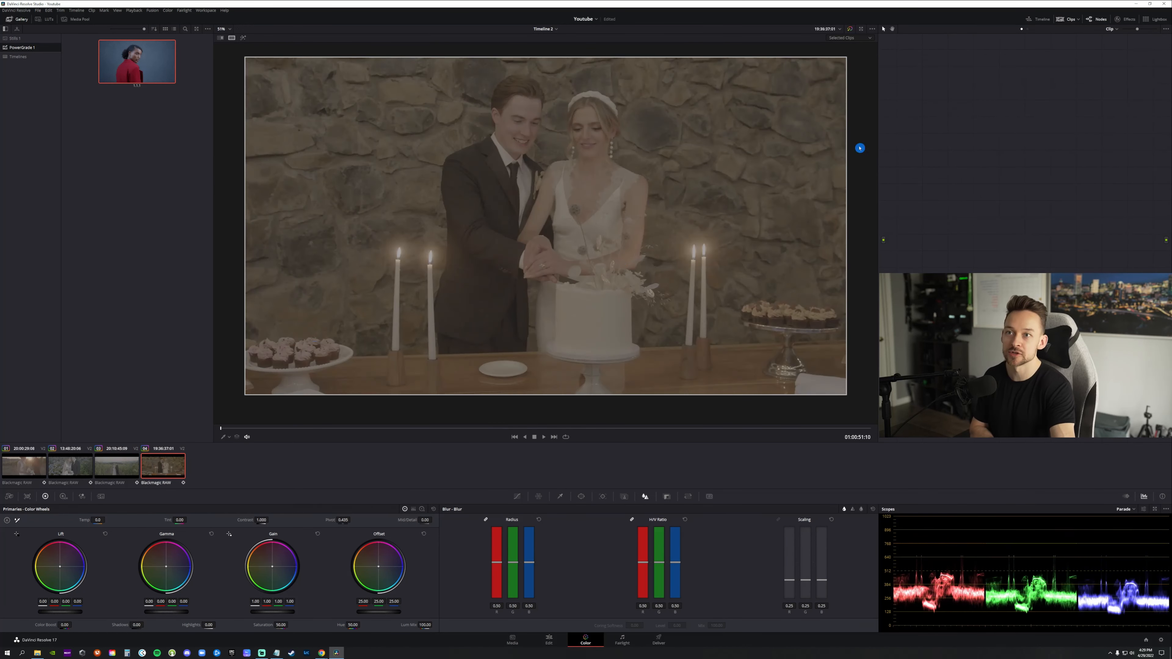
Step: Apply the saved PowerGrade still to the first clip, with the playhead parked at 01:00:25:09
{"action": "left_click", "coordinate": [37, 469]}
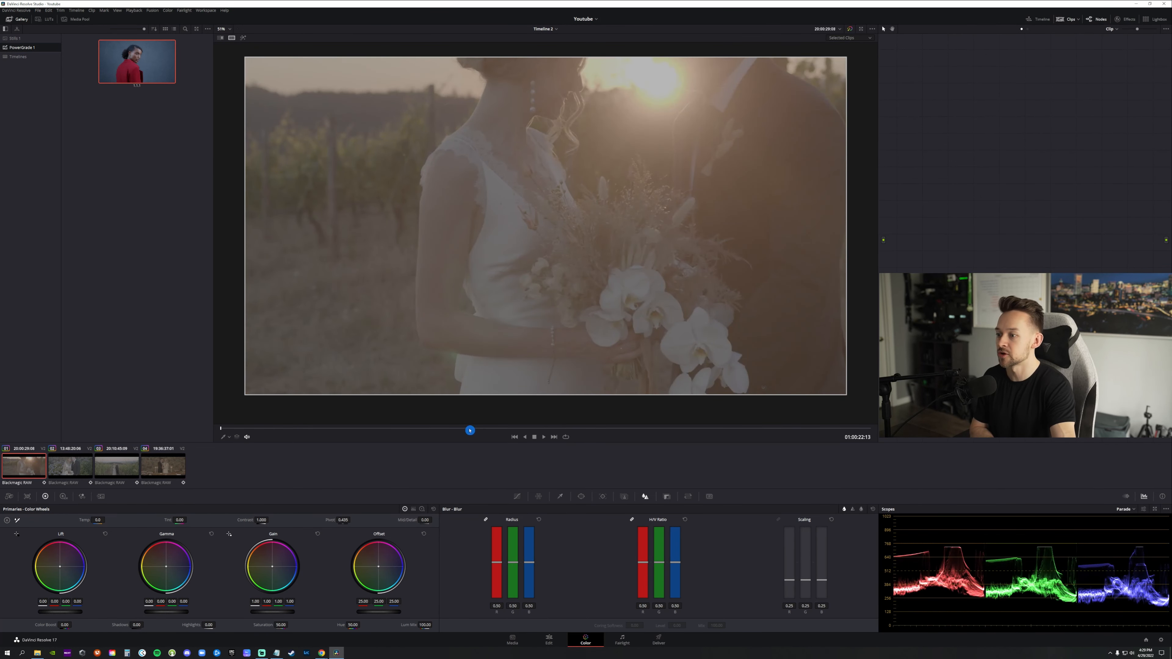
{"action": "left_click_drag", "start_coordinate": [473, 428], "coordinate": [505, 428]}
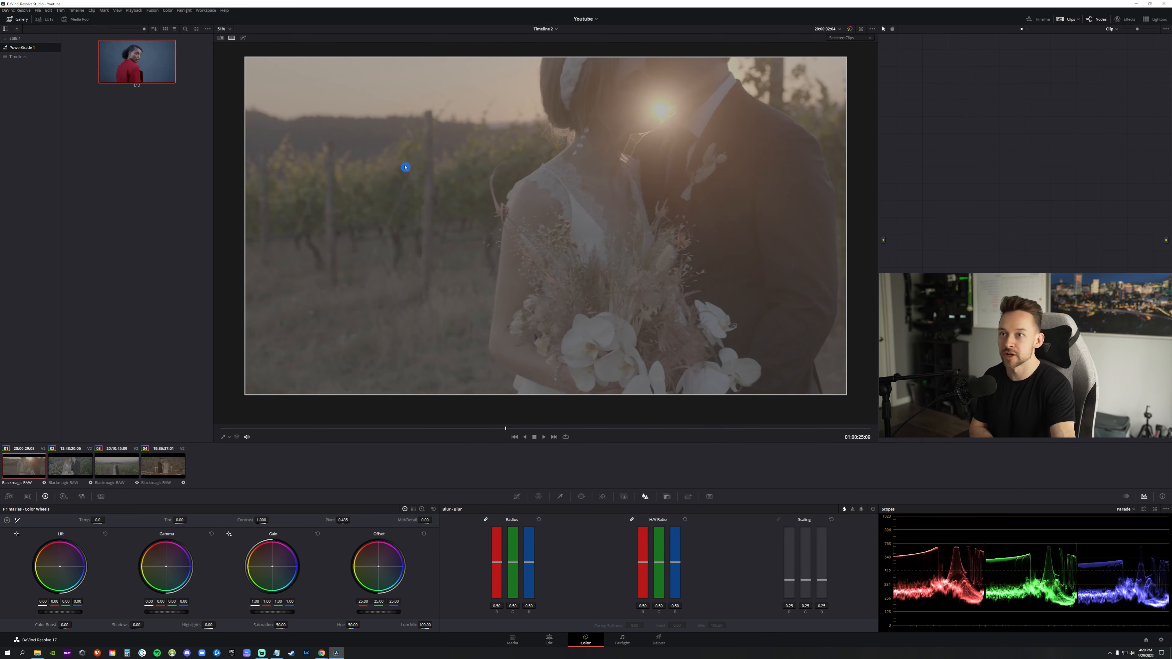
{"action": "middle_click", "coordinate": [144, 70]}
Step: Move the whole applied node tree higher in the node graph and enlarge the nodes to fit the visible area
{"action": "key", "text": "ctrl+a"}
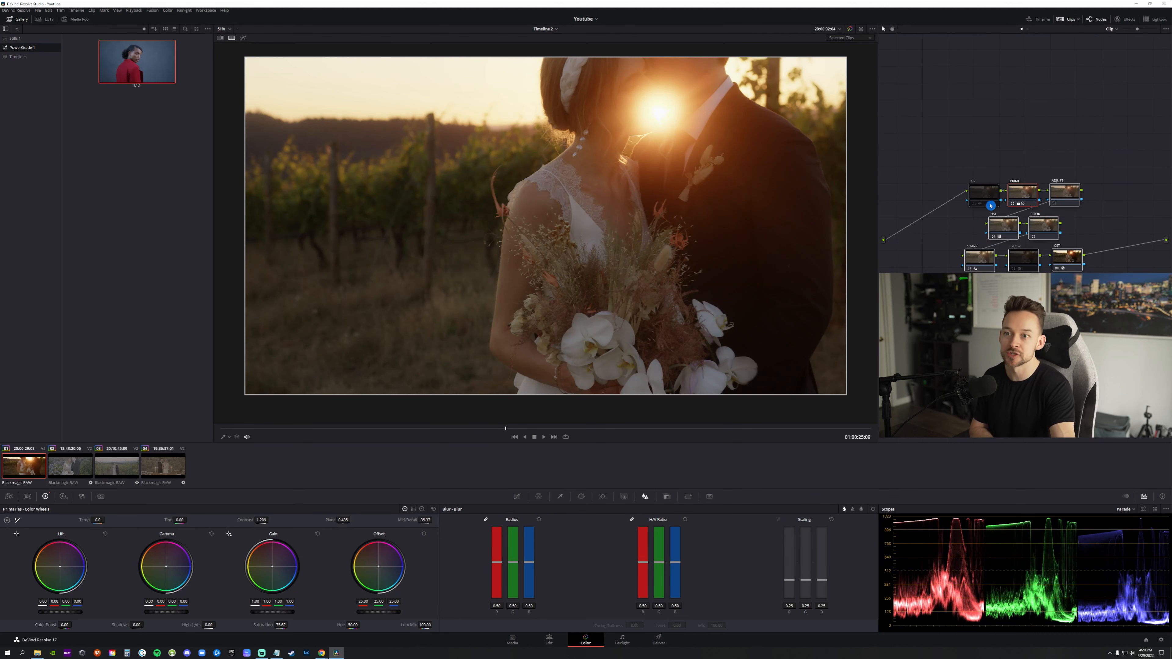
{"action": "left_click_drag", "start_coordinate": [990, 205], "coordinate": [973, 111]}
{"action": "left_click", "coordinate": [1080, 74]}
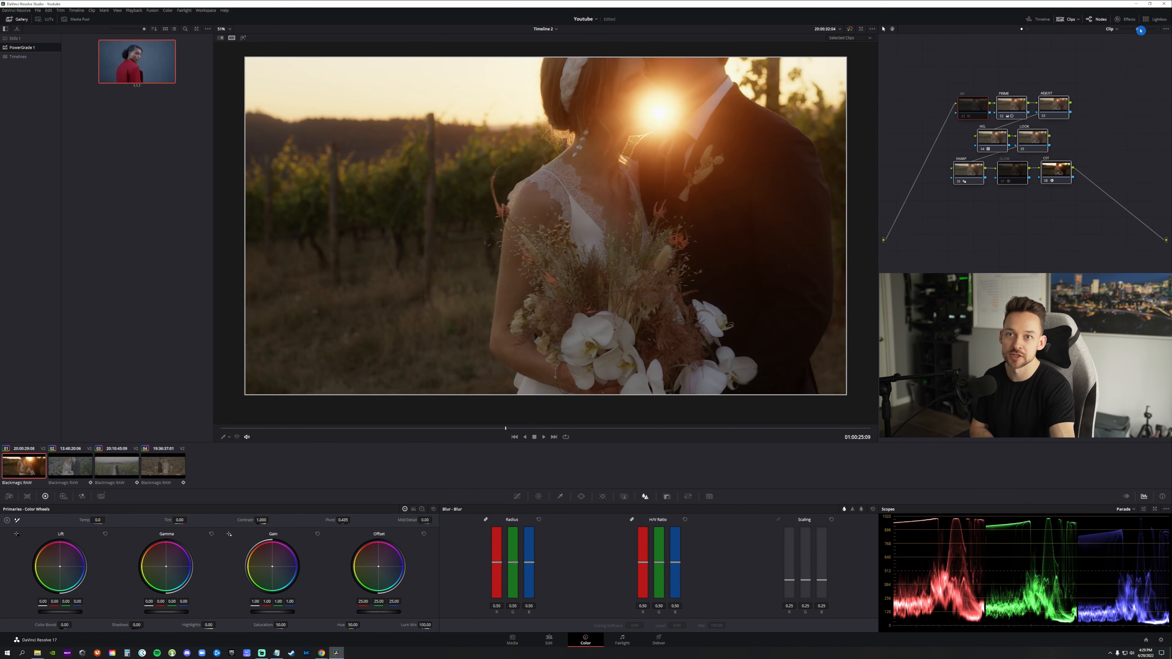
{"action": "left_click_drag", "start_coordinate": [1139, 30], "coordinate": [1144, 30]}
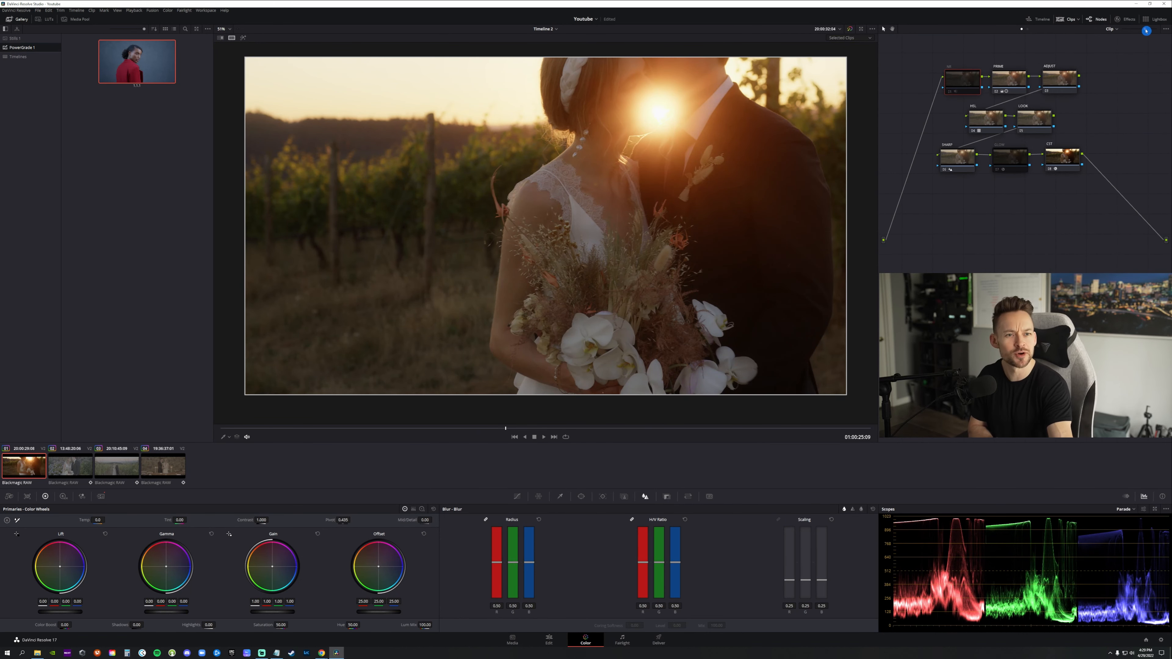
{"action": "left_click_drag", "start_coordinate": [949, 195], "coordinate": [1084, 73]}
{"action": "left_click_drag", "start_coordinate": [961, 88], "coordinate": [962, 122]}
{"action": "left_click_drag", "start_coordinate": [1147, 30], "coordinate": [1152, 29]}
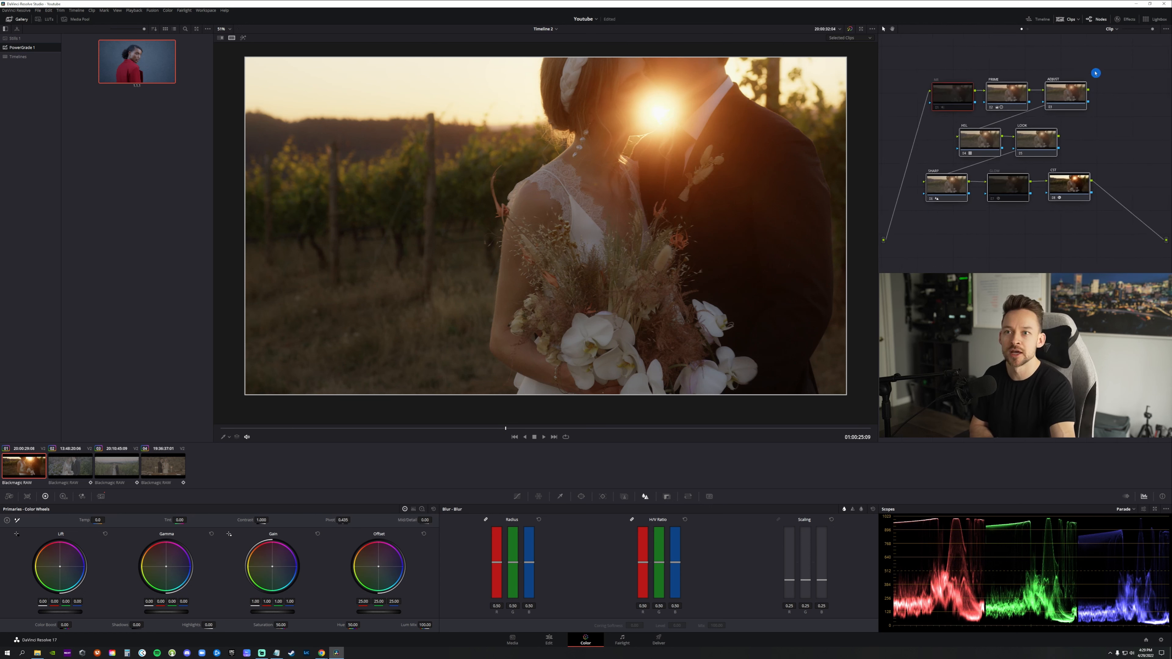
{"action": "left_click_drag", "start_coordinate": [962, 96], "coordinate": [969, 95]}
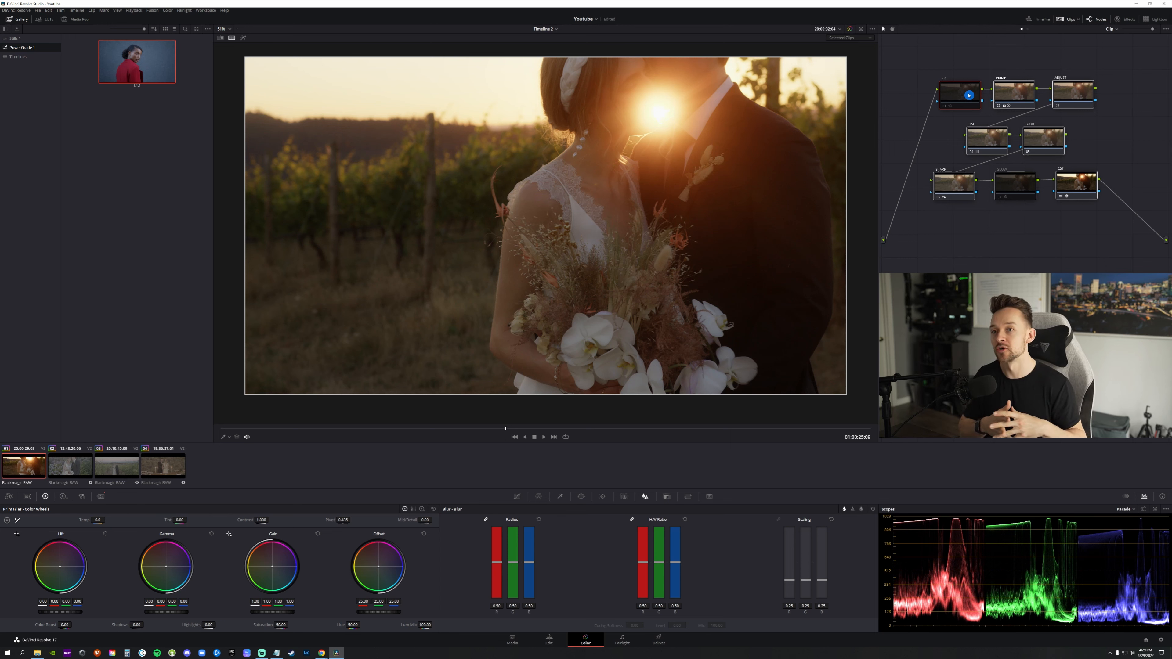
Step: On the second node, with the playhead at 01:00:26:08, lower the contrast pivot to 0.187 and lift to -0.01
{"action": "left_click", "coordinate": [1021, 101]}
{"action": "left_click", "coordinate": [1087, 97]}
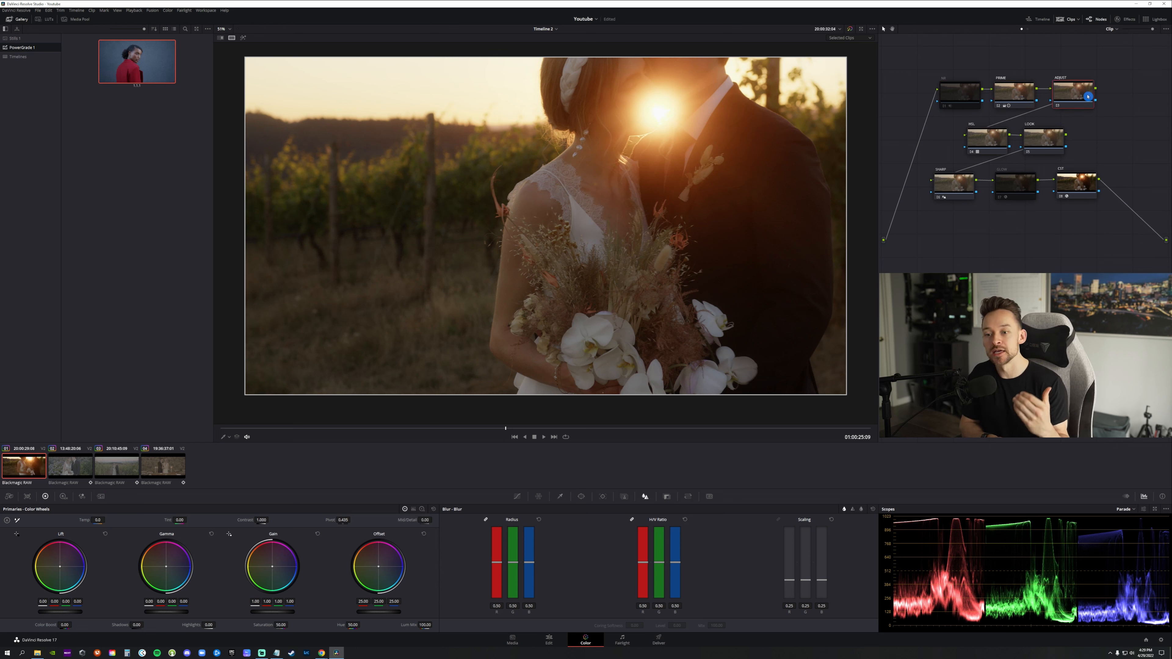
{"action": "left_click", "coordinate": [1008, 96]}
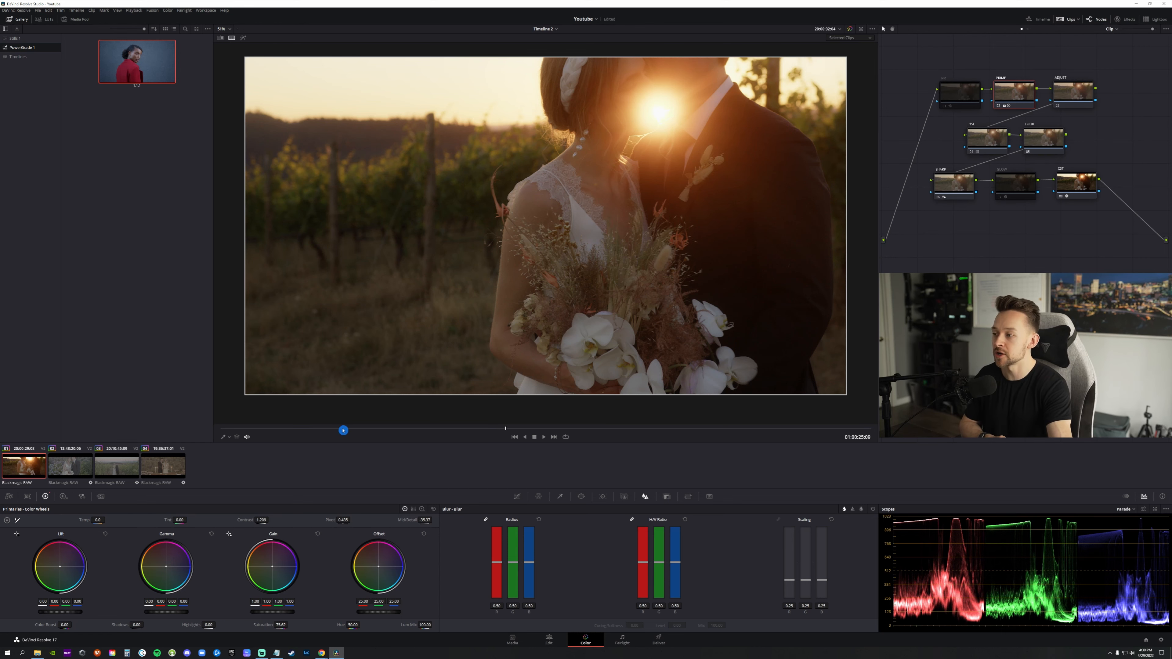
{"action": "left_click_drag", "start_coordinate": [344, 430], "coordinate": [595, 432]}
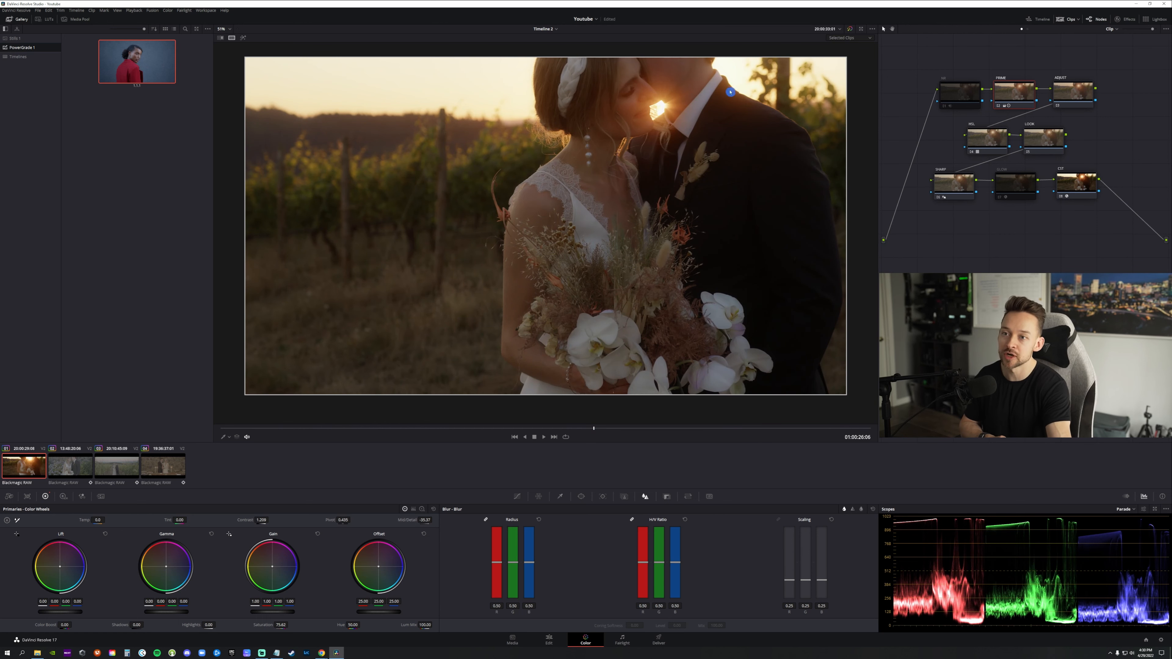
{"action": "mouse_move", "coordinate": [590, 431]}
{"action": "left_mouse_down"}
{"action": "mouse_move", "coordinate": [520, 434]}
{"action": "mouse_move", "coordinate": [604, 430]}
{"action": "left_mouse_up"}
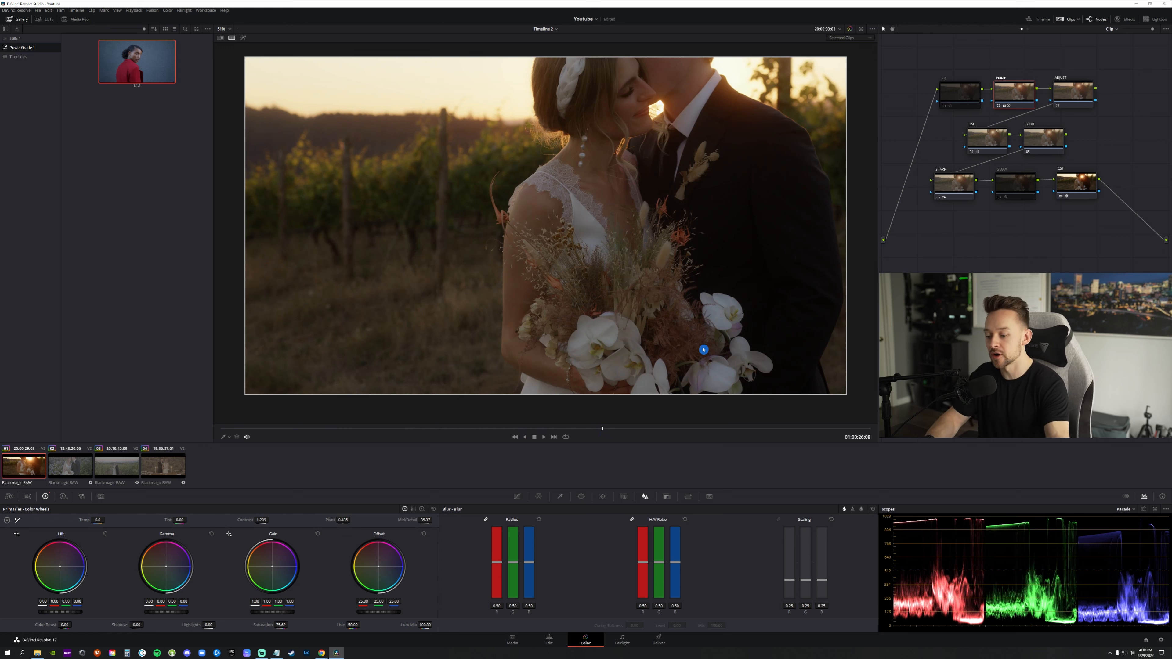
{"action": "left_click_drag", "start_coordinate": [245, 519], "coordinate": [268, 495]}
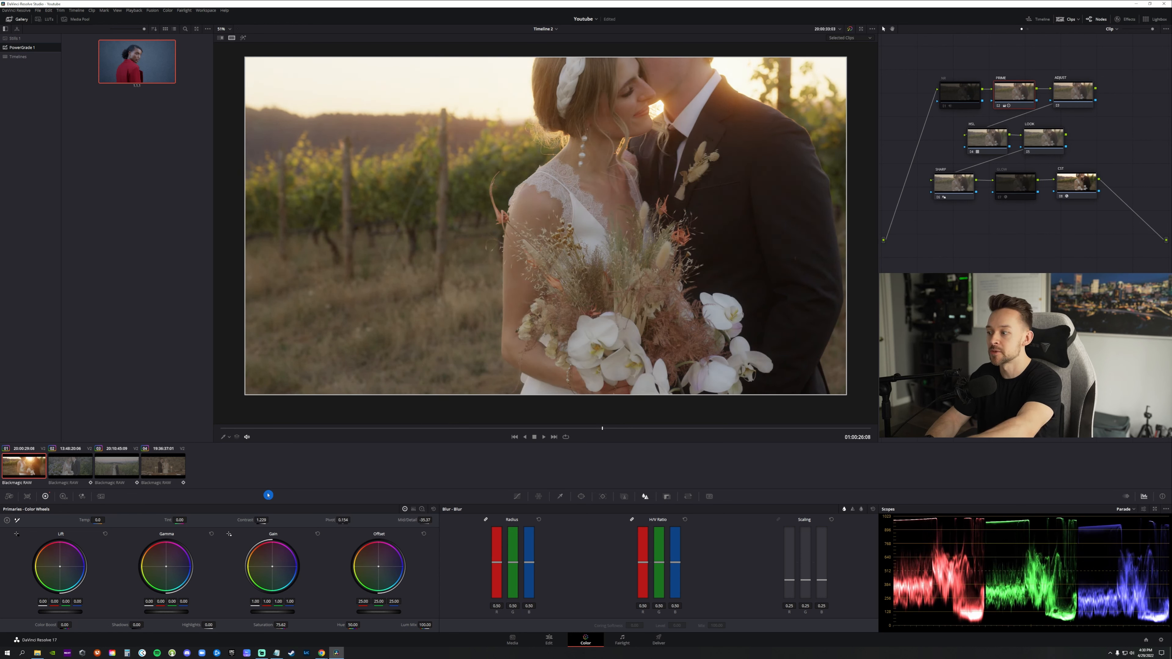
{"action": "left_click_drag", "start_coordinate": [268, 495], "coordinate": [268, 495]}
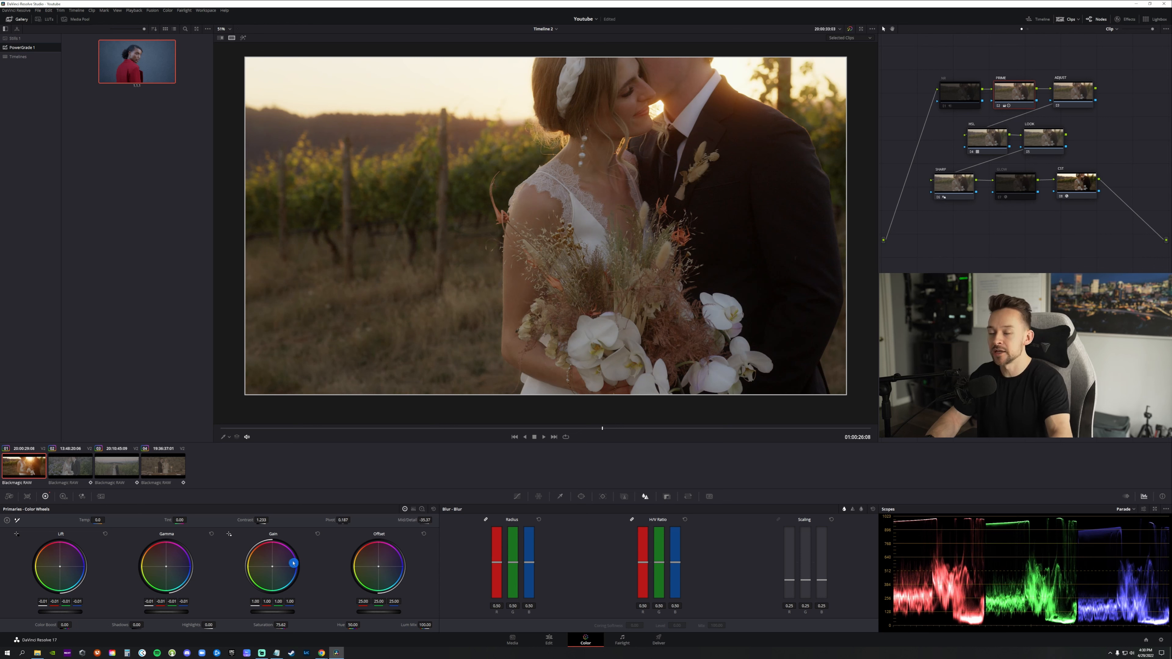
Step: Raise the second node's gain to about 1.12, set lift to -0.02, and compare the image with the node bypassed
{"action": "scroll", "coordinate": [294, 563], "scroll_direction": "up", "scroll_amount": 4}
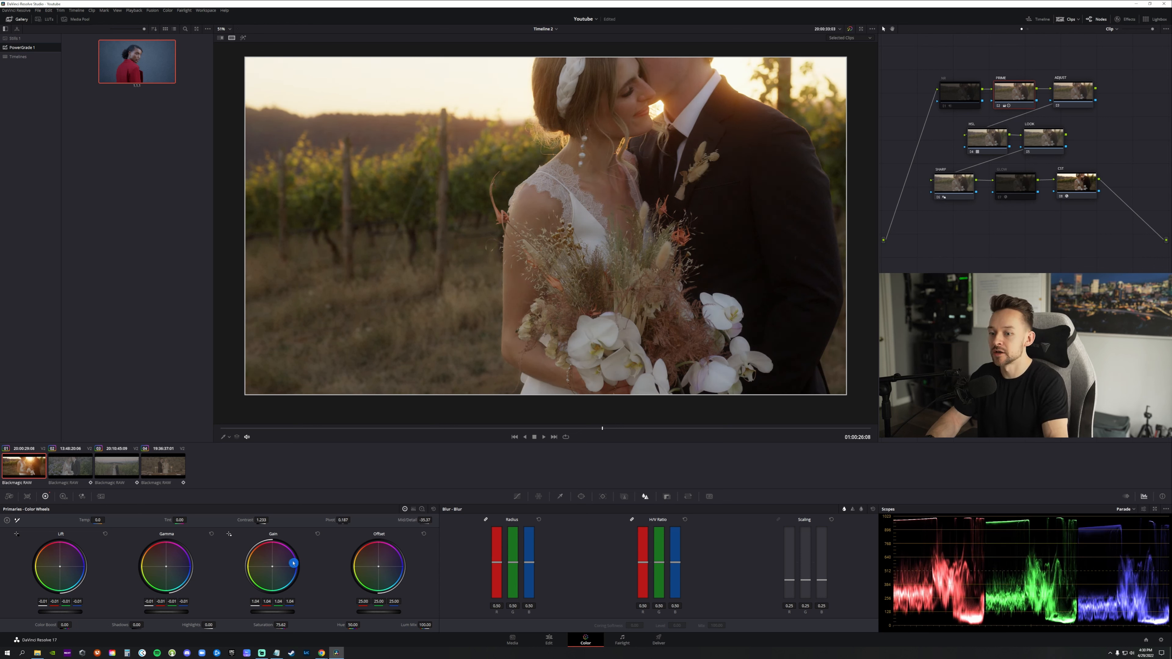
{"action": "scroll", "coordinate": [294, 563], "scroll_direction": "up", "scroll_amount": 1}
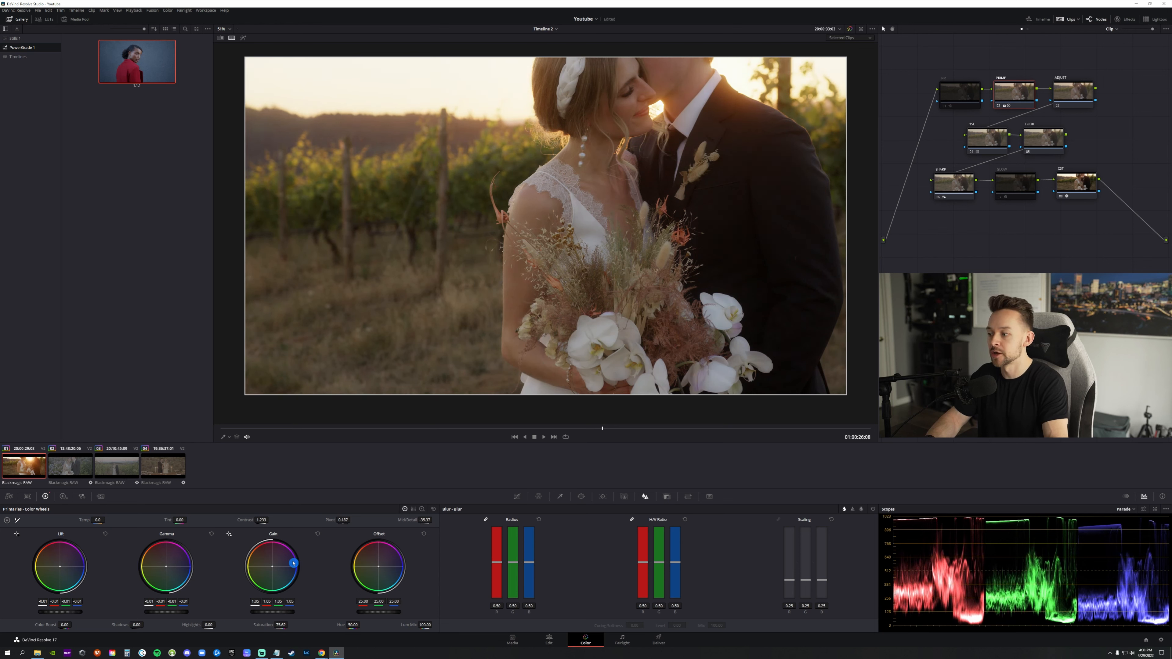
{"action": "scroll", "coordinate": [294, 563], "scroll_direction": "up", "scroll_amount": 2}
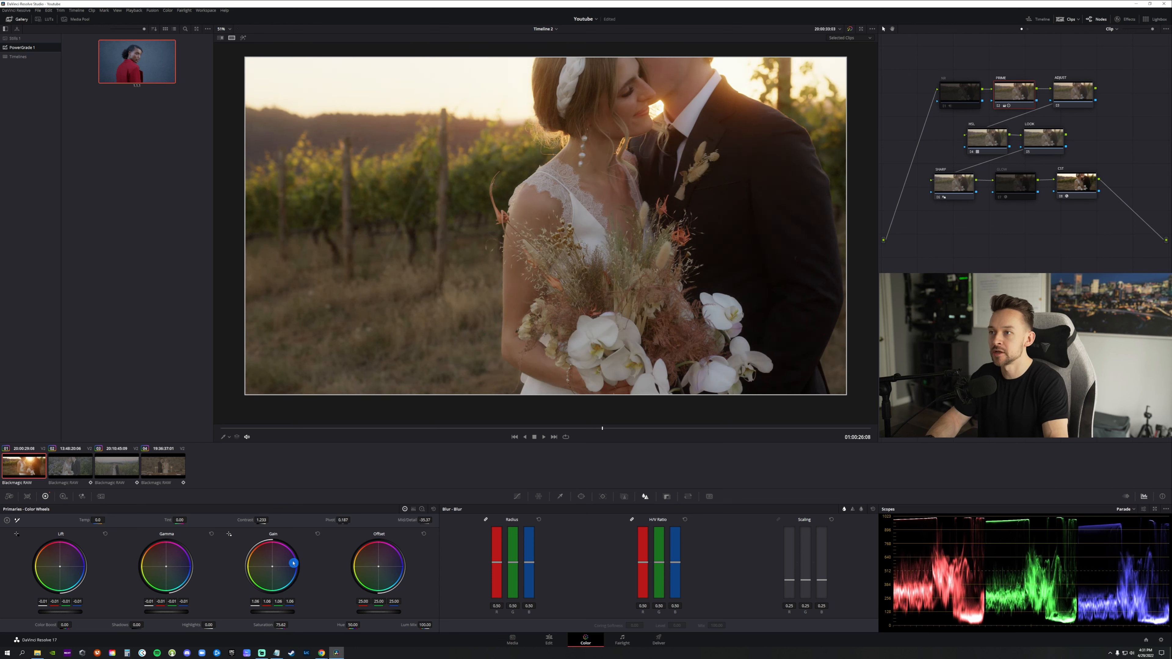
{"action": "scroll", "coordinate": [294, 563], "scroll_direction": "up", "scroll_amount": 1}
{"action": "scroll", "coordinate": [294, 563], "scroll_direction": "up", "scroll_amount": 1}
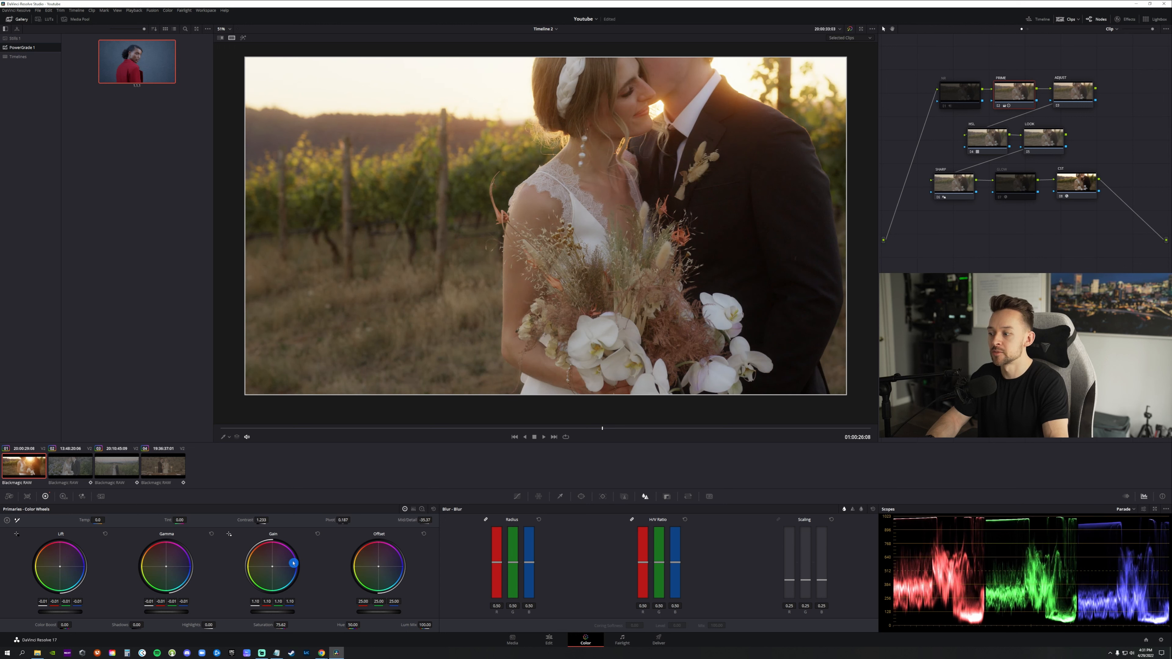
{"action": "scroll", "coordinate": [294, 563], "scroll_direction": "down", "scroll_amount": 1}
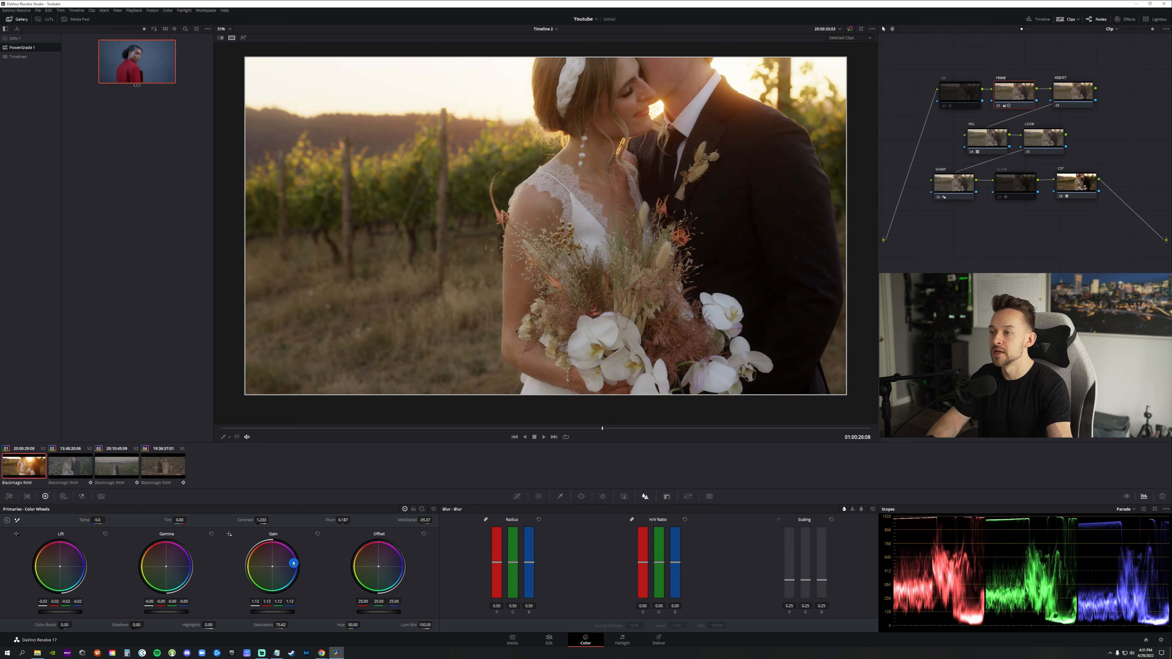
{"action": "key", "text": "ctrl+d"}
{"action": "key", "text": "ctrl+d"}
{"action": "key", "text": "ctrl+d"}
{"action": "key", "text": "ctrl+d"}
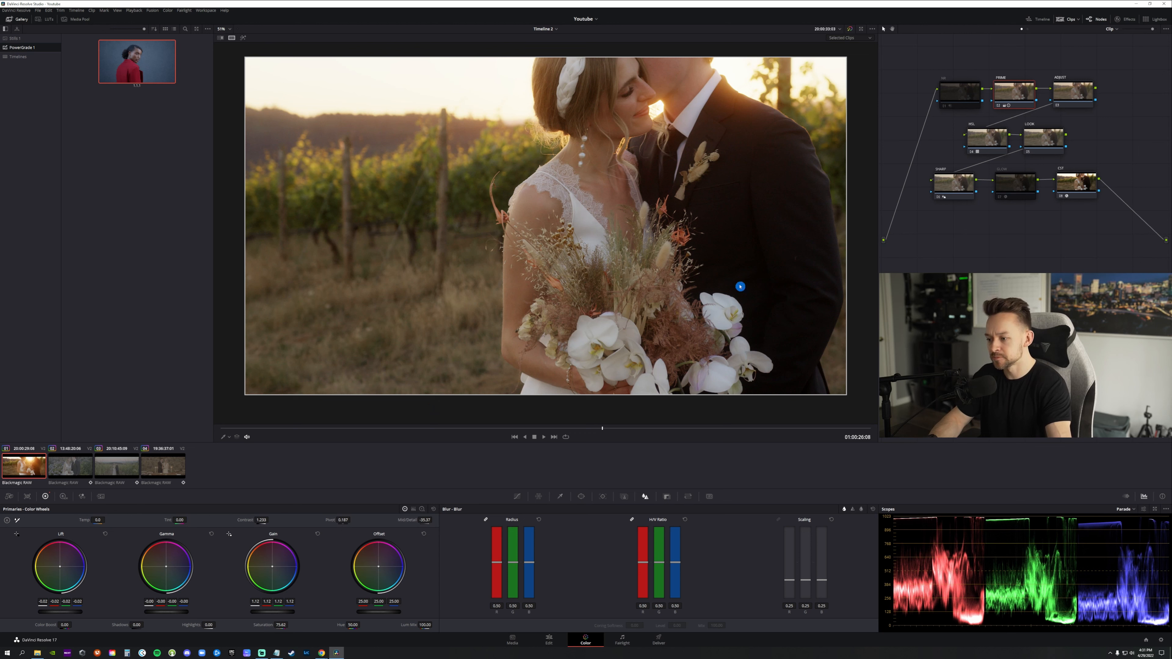
Step: In the first clip's Camera Raw settings, cool the color temperature to about 6223 and reduce the tint to about 10
{"action": "left_click", "coordinate": [518, 496]}
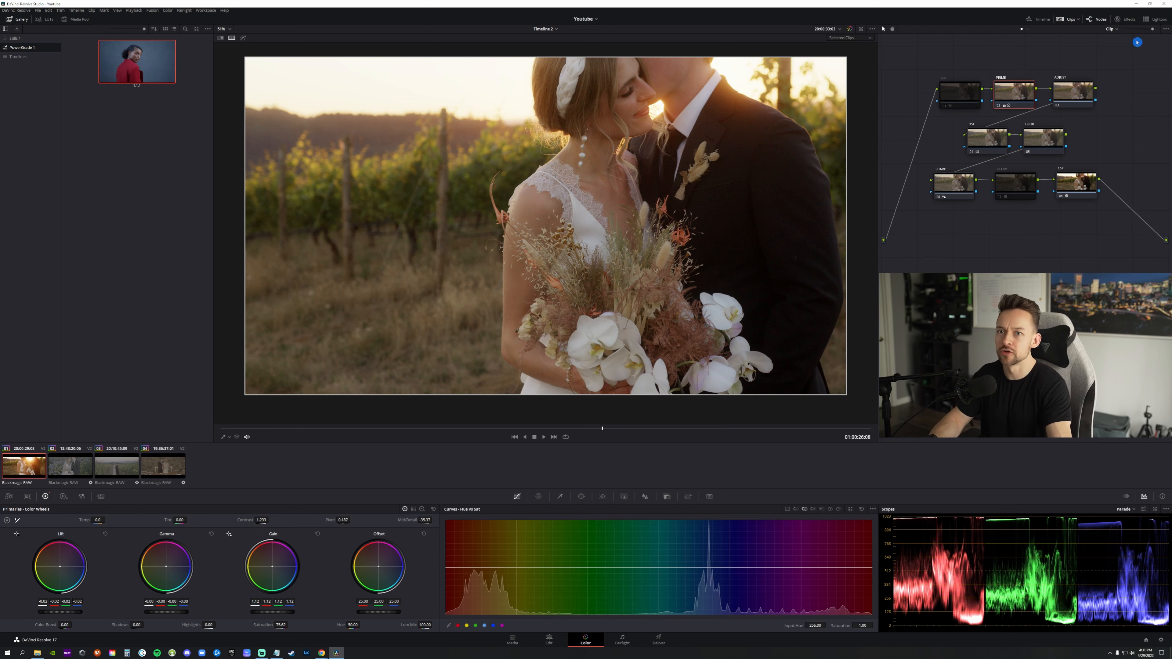
{"action": "left_click", "coordinate": [1081, 84]}
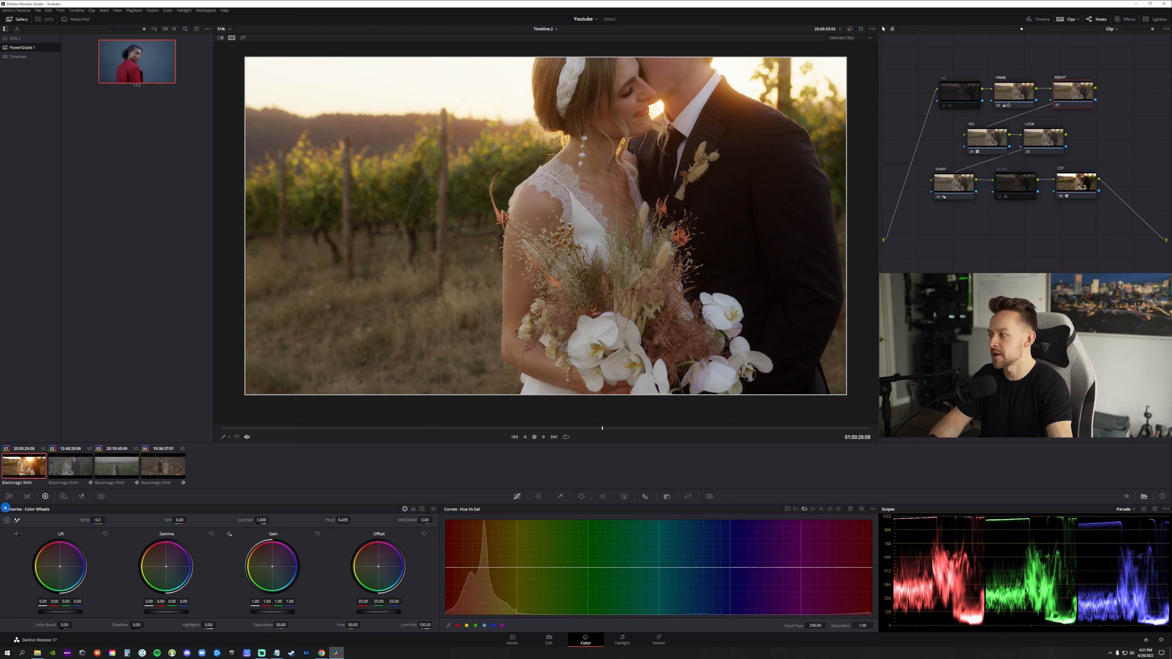
{"action": "left_click", "coordinate": [9, 497]}
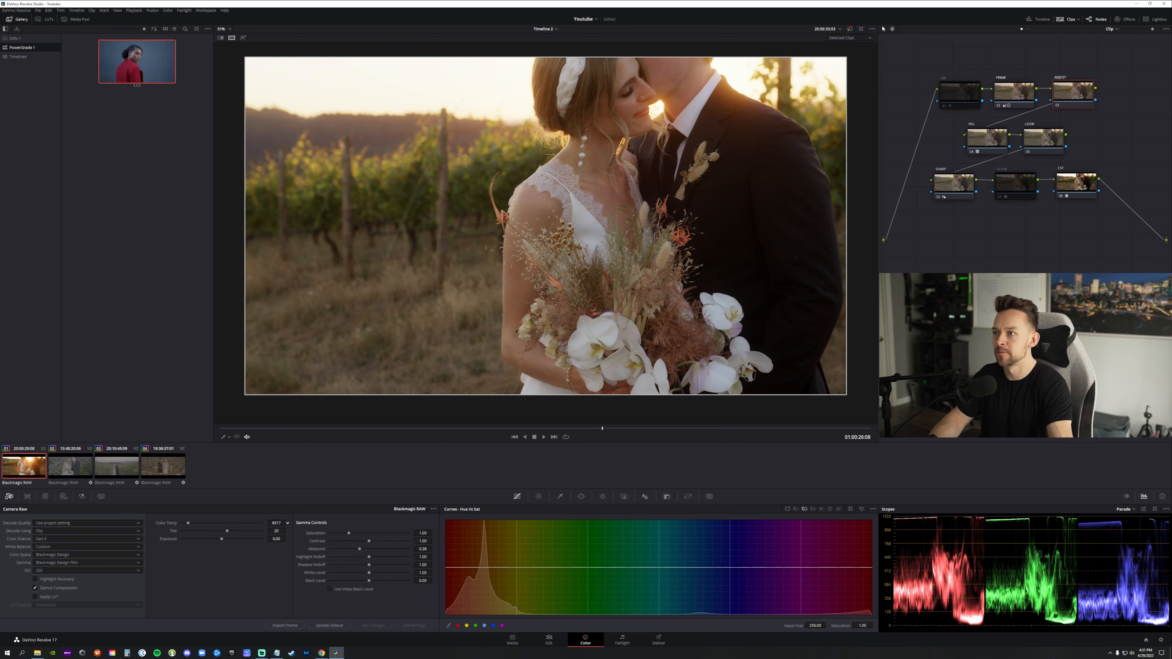
{"action": "left_click_drag", "start_coordinate": [276, 523], "coordinate": [281, 523]}
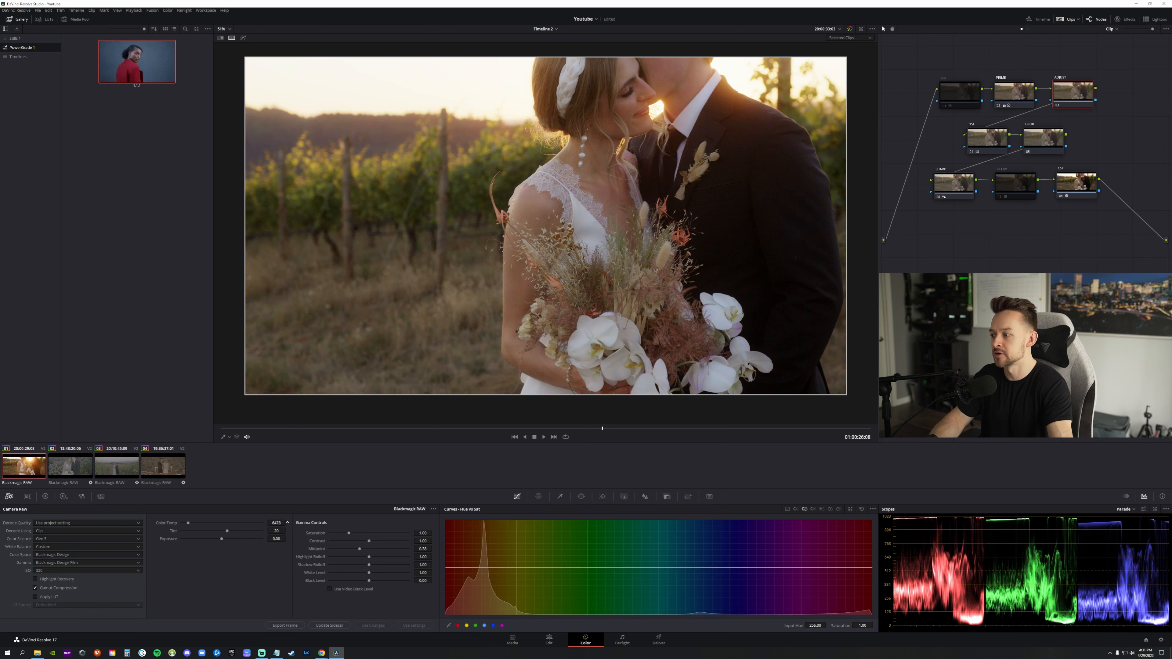
{"action": "left_click_drag", "start_coordinate": [278, 534], "coordinate": [275, 533]}
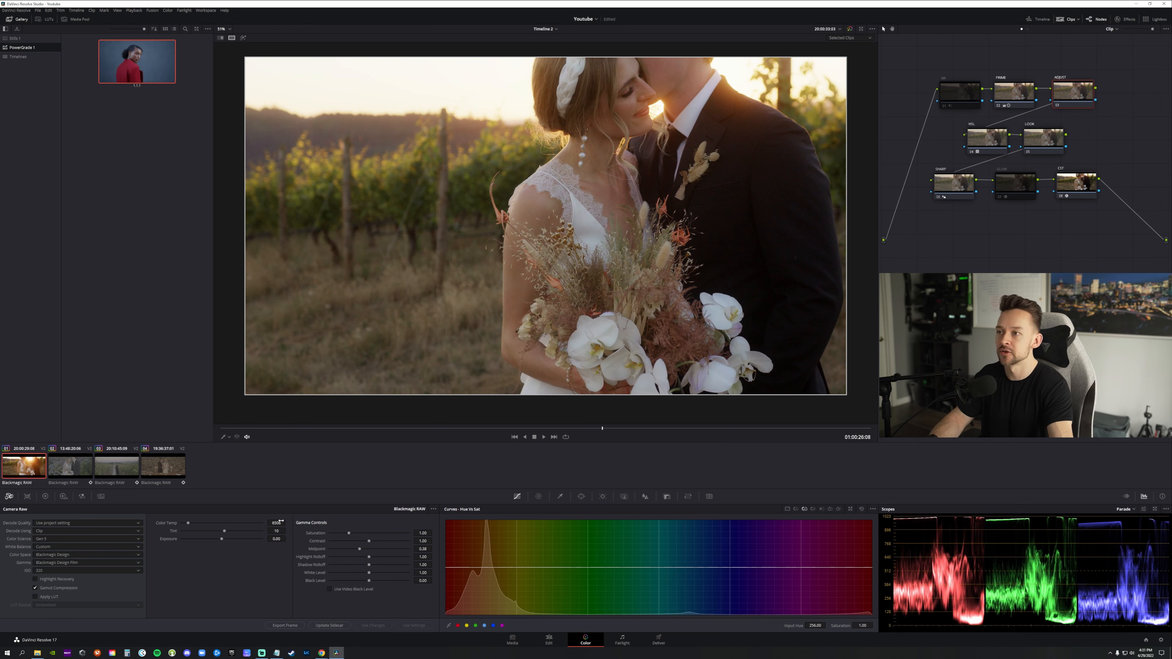
{"action": "left_click_drag", "start_coordinate": [278, 521], "coordinate": [259, 521]}
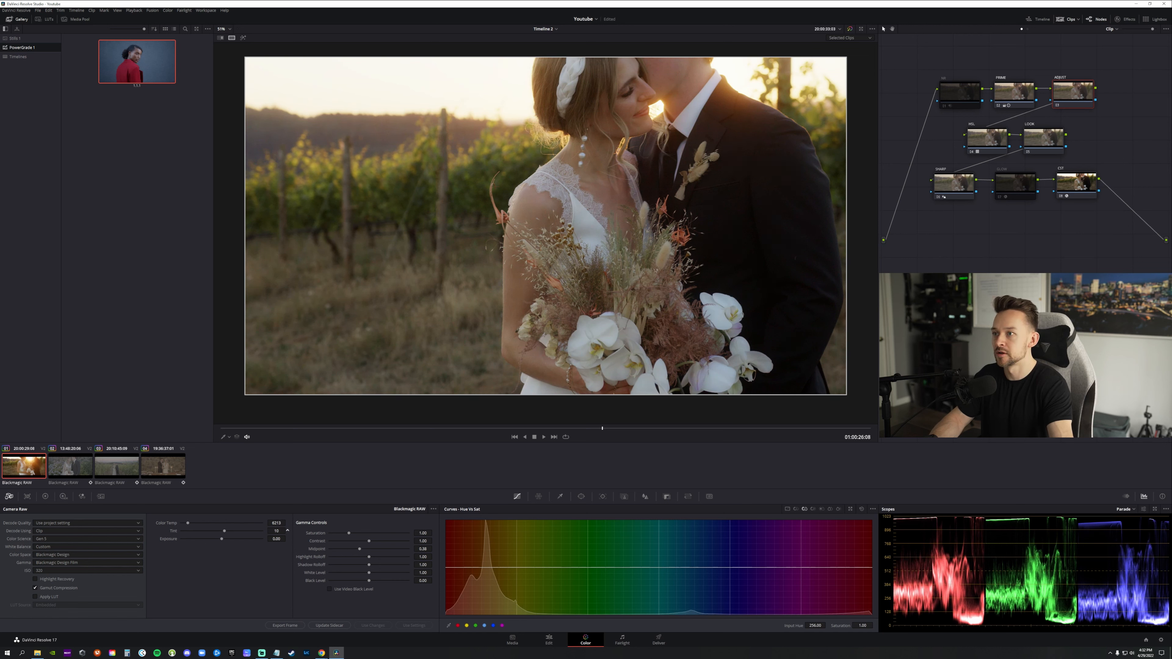
Step: Inspect the image in the Waveform scope and return the scope to Parade
{"action": "left_click", "coordinate": [1129, 509]}
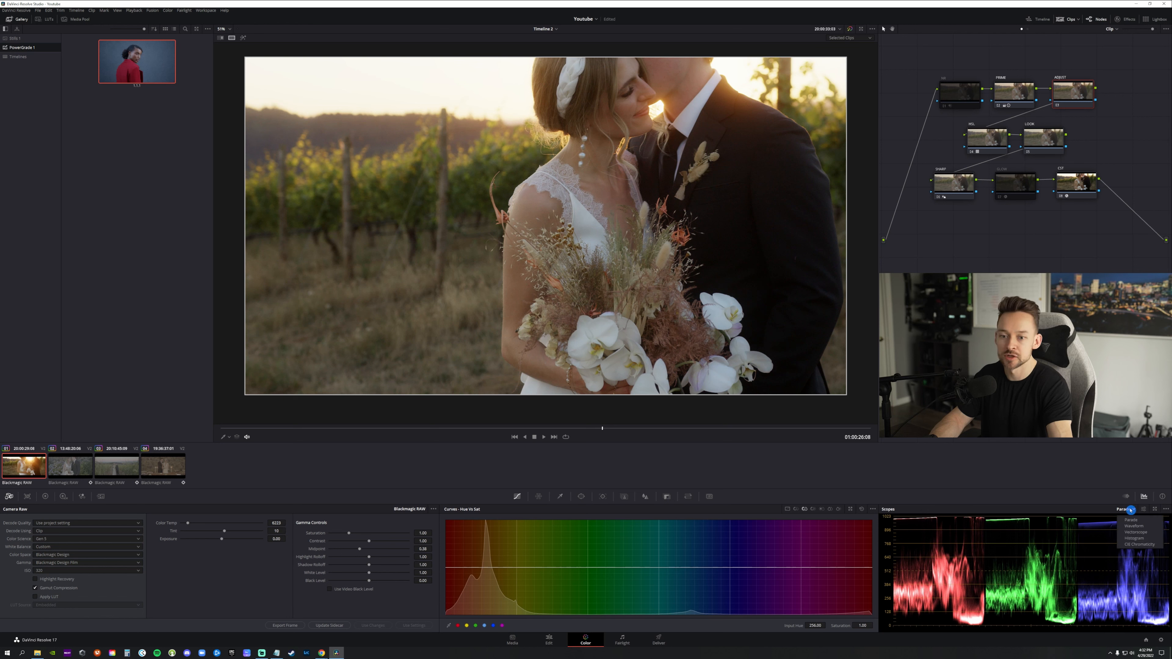
{"action": "left_click", "coordinate": [1137, 530]}
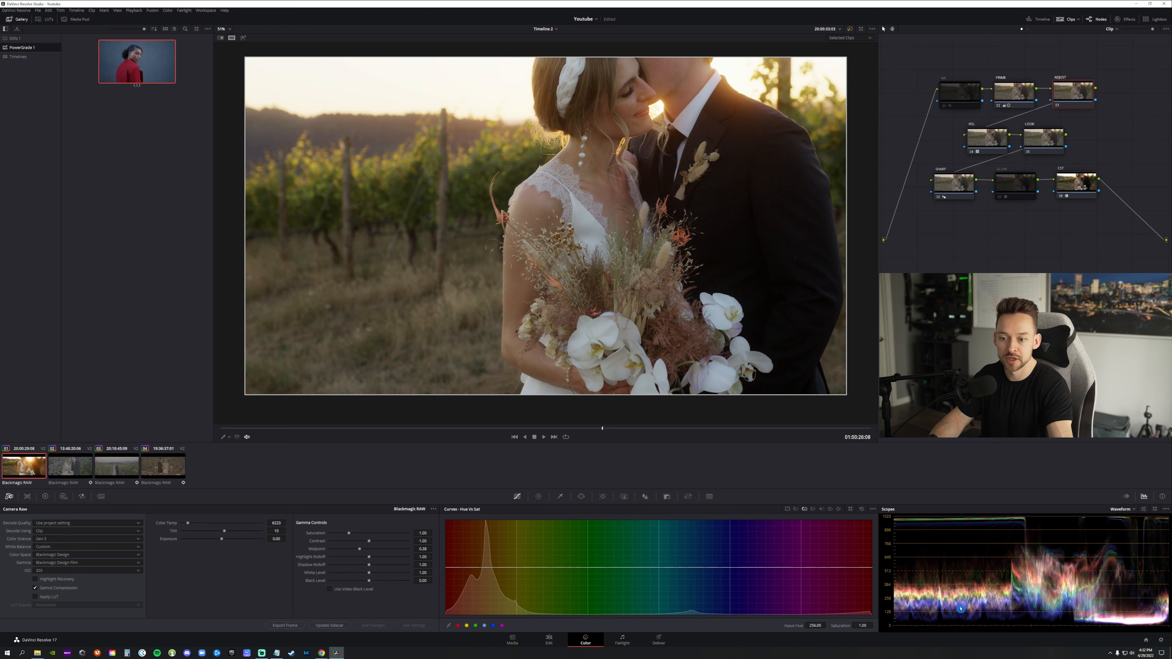
{"action": "left_click", "coordinate": [1129, 509]}
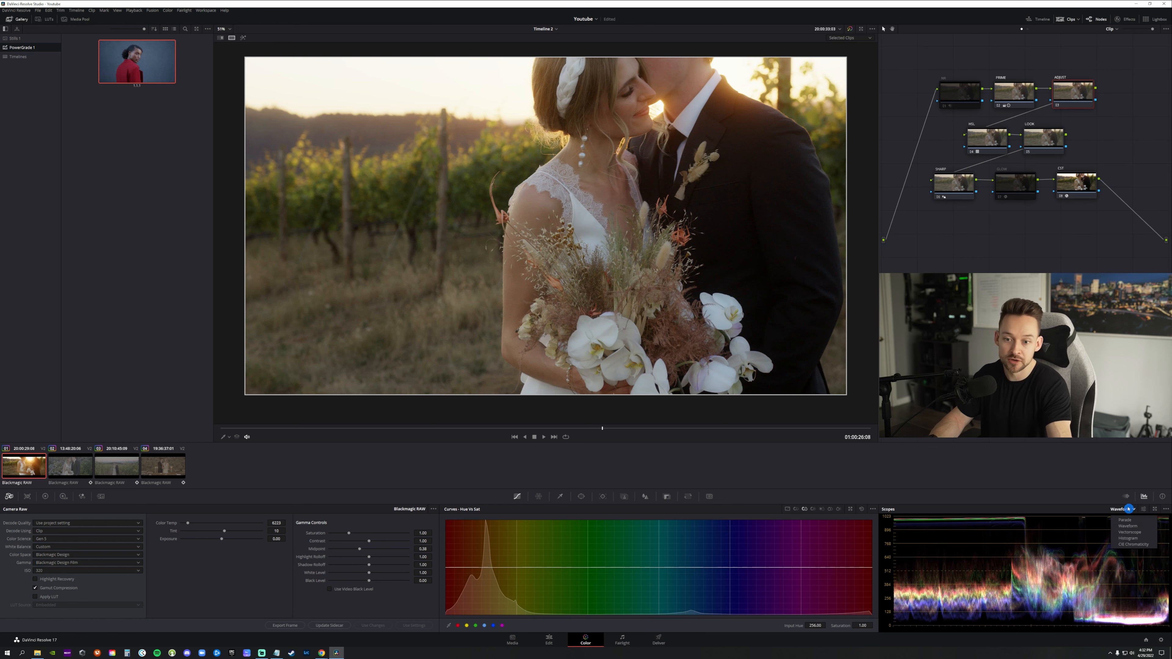
{"action": "left_click", "coordinate": [1124, 520]}
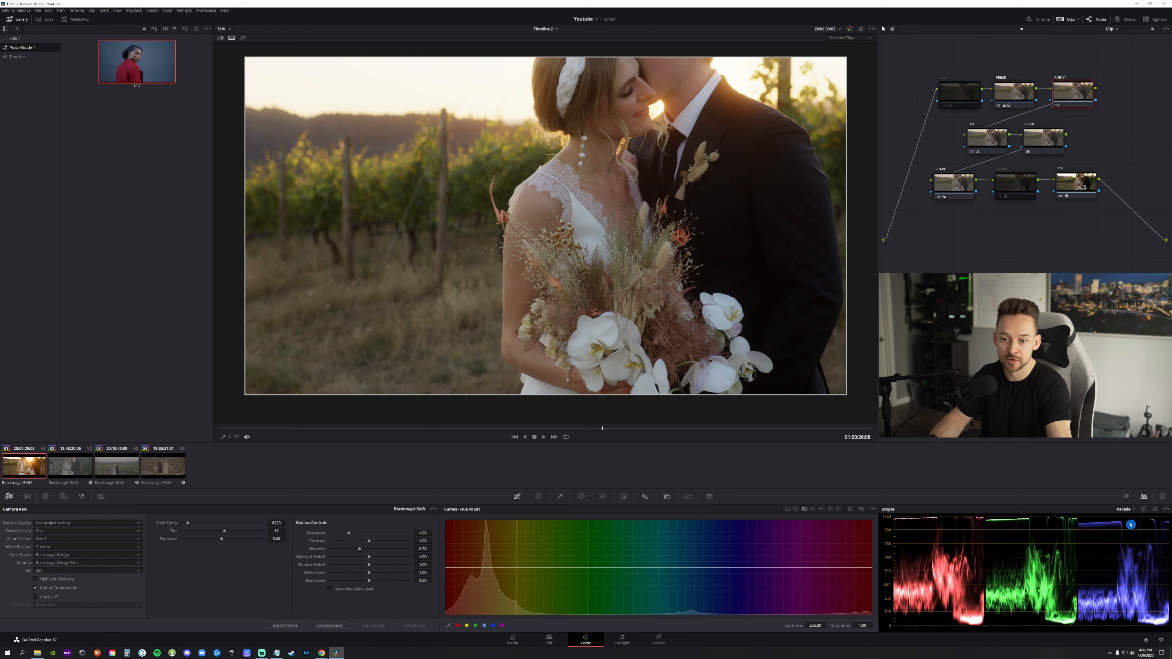
{"action": "scroll", "coordinate": [659, 196], "scroll_direction": "down", "scroll_amount": 3}
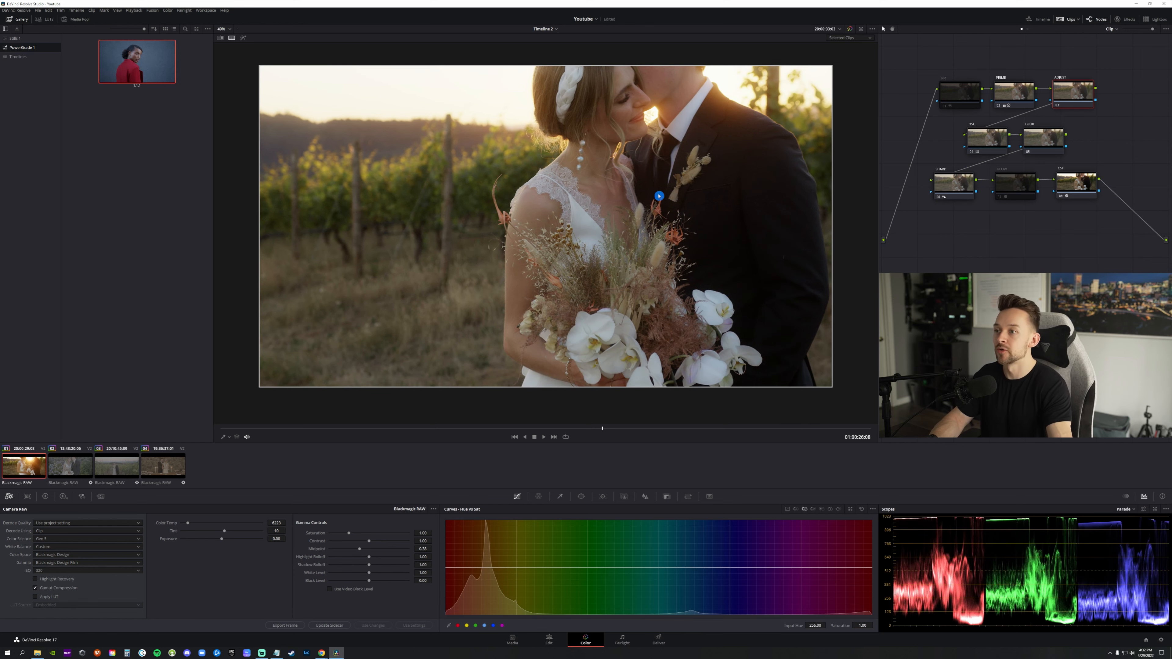
Step: On the vineyard clip's primary balance node, raise the saturation to about 82.70 and check the image up close
{"action": "scroll", "coordinate": [257, 49], "scroll_direction": "up", "scroll_amount": 1}
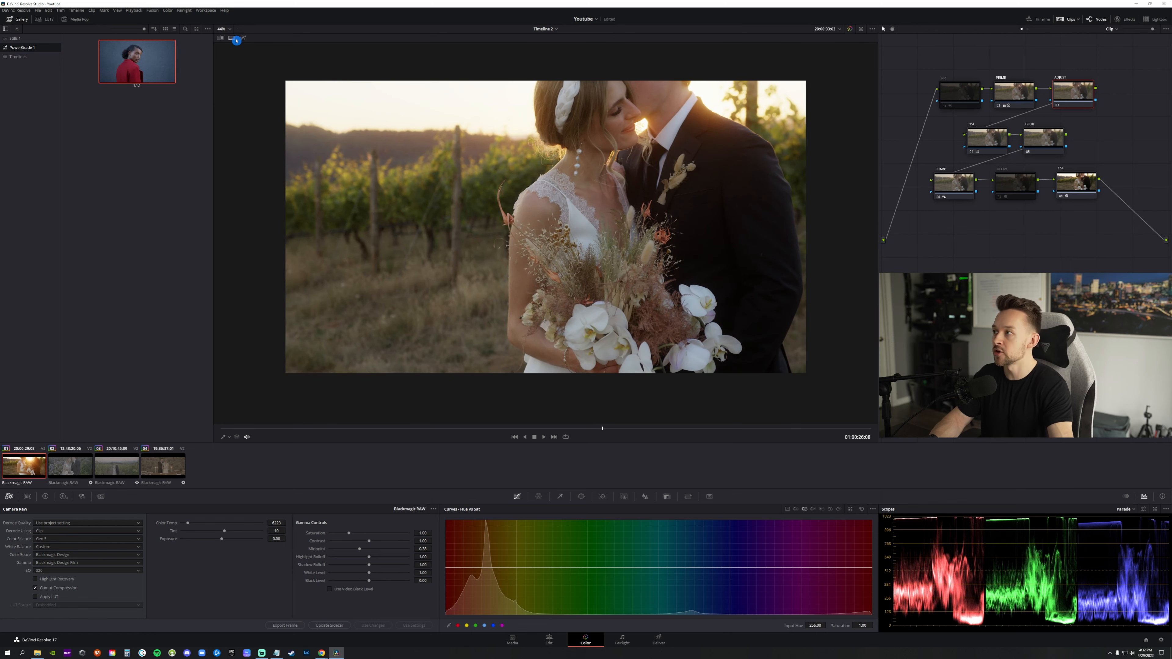
{"action": "scroll", "coordinate": [636, 201], "scroll_direction": "up", "scroll_amount": 1}
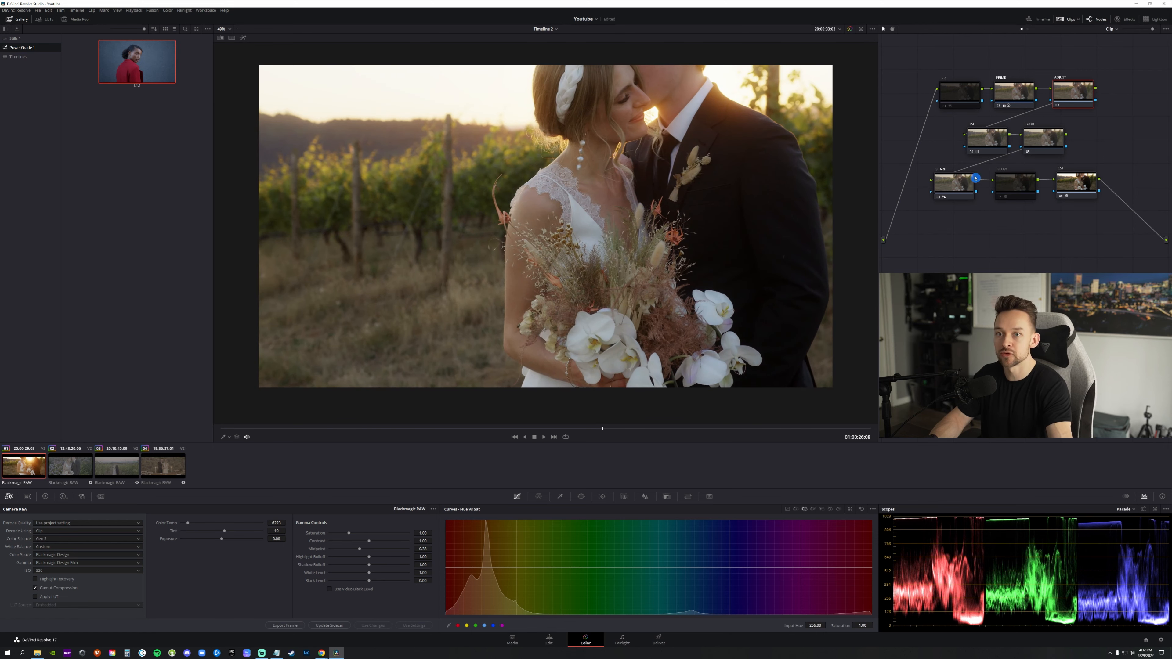
{"action": "left_click", "coordinate": [1010, 94]}
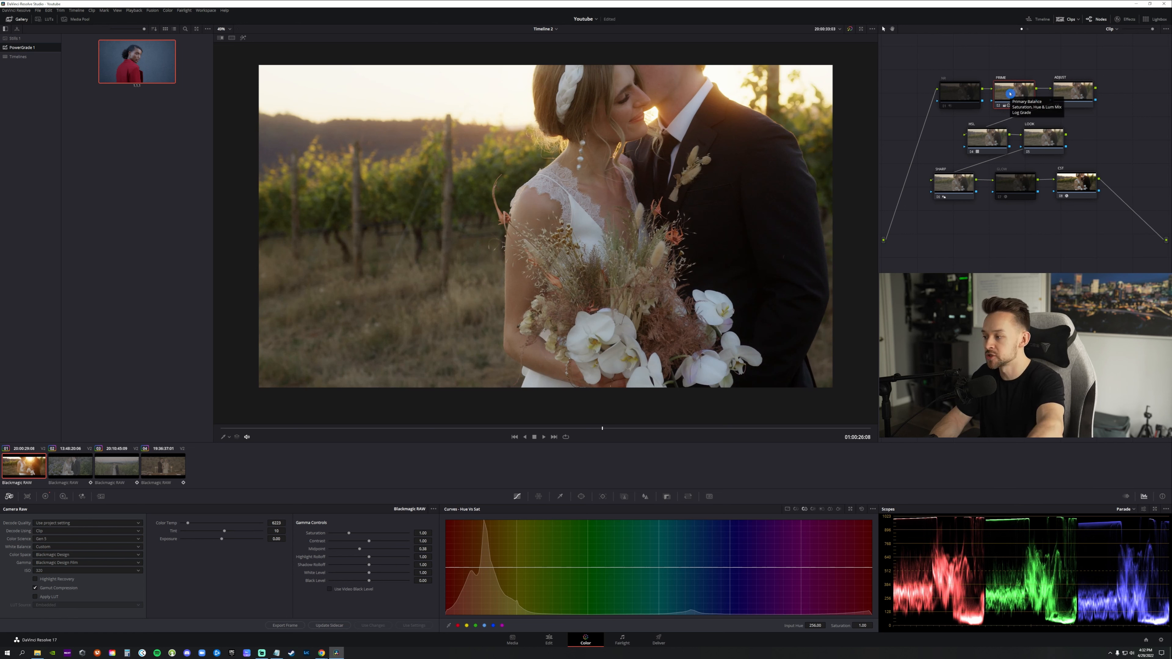
{"action": "left_click", "coordinate": [45, 496]}
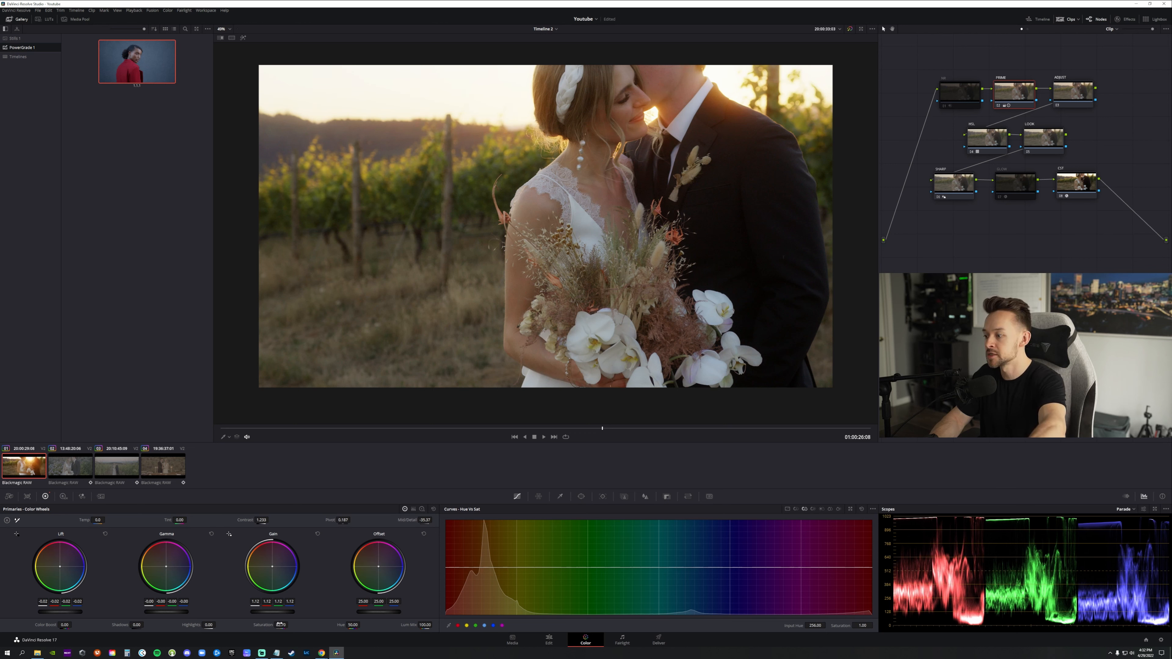
{"action": "scroll", "coordinate": [614, 169], "scroll_direction": "down", "scroll_amount": 1}
{"action": "scroll", "coordinate": [620, 173], "scroll_direction": "up", "scroll_amount": 5}
{"action": "scroll", "coordinate": [638, 191], "scroll_direction": "down", "scroll_amount": 2}
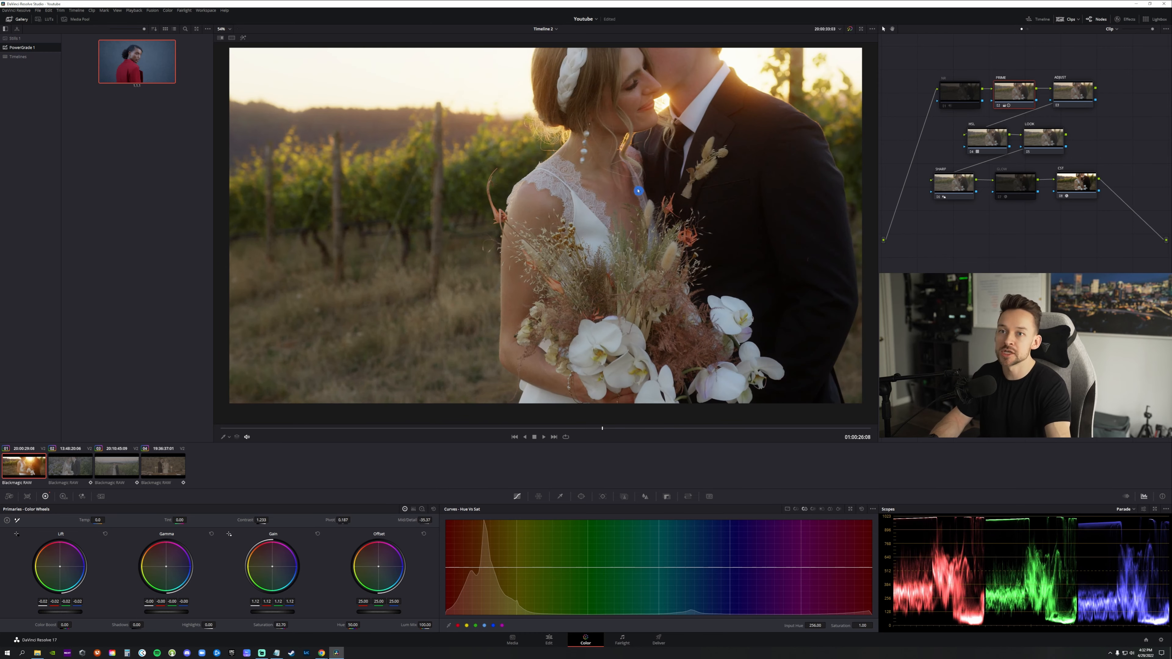
Step: On the ADJUST node, lower the red channel's offset to about 24.10 using the Primaries color bars
{"action": "left_click", "coordinate": [1071, 103]}
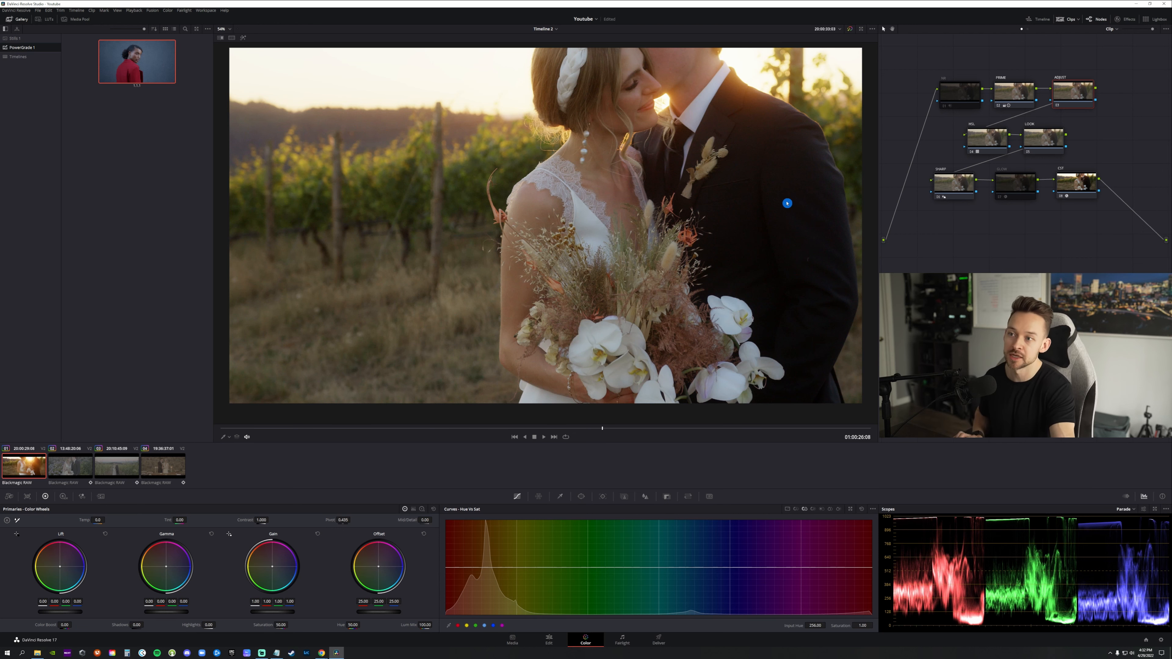
{"action": "scroll", "coordinate": [787, 203], "scroll_direction": "up", "scroll_amount": 3}
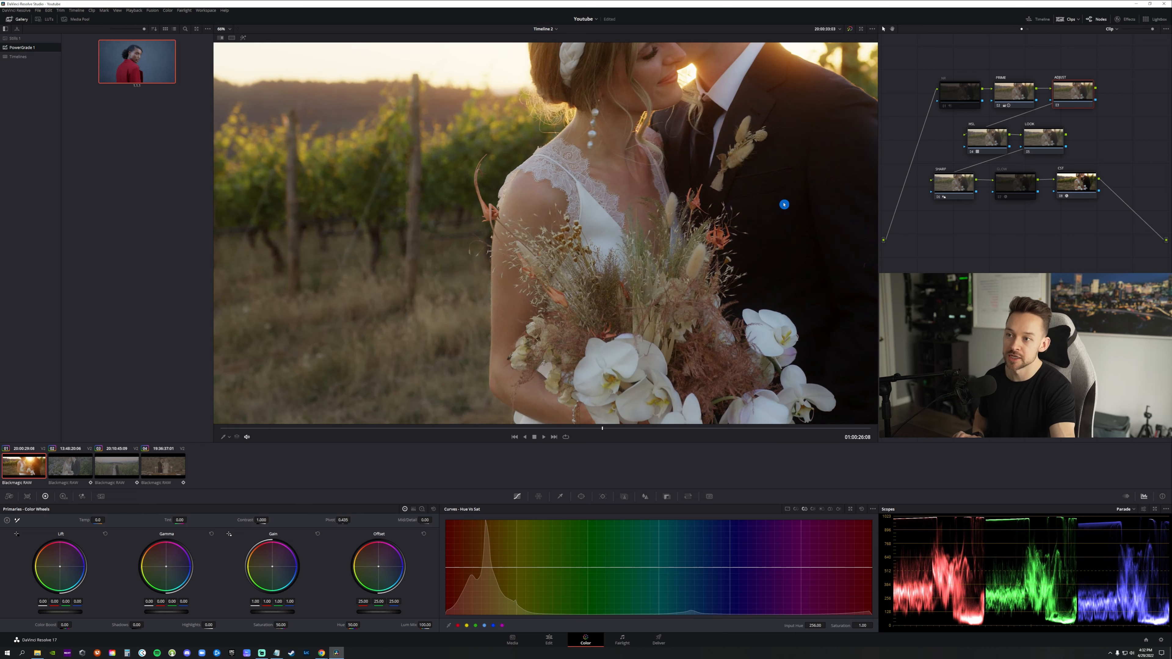
{"action": "scroll", "coordinate": [740, 189], "scroll_direction": "down", "scroll_amount": 4}
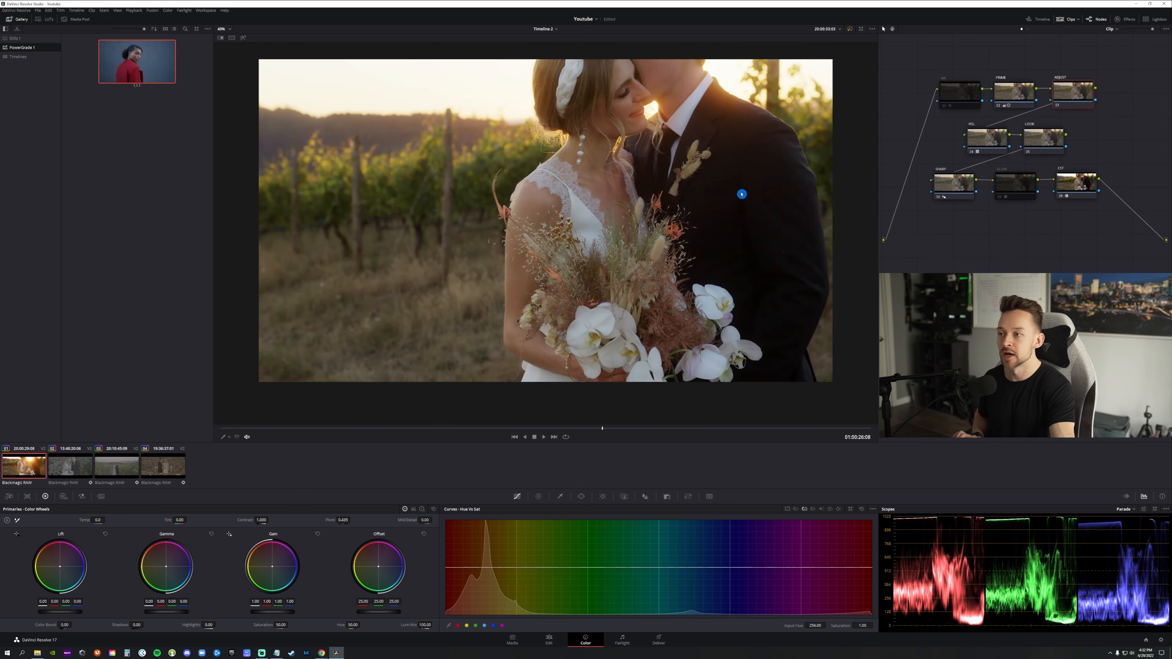
{"action": "scroll", "coordinate": [742, 194], "scroll_direction": "down", "scroll_amount": 1}
{"action": "scroll", "coordinate": [738, 229], "scroll_direction": "up", "scroll_amount": 1}
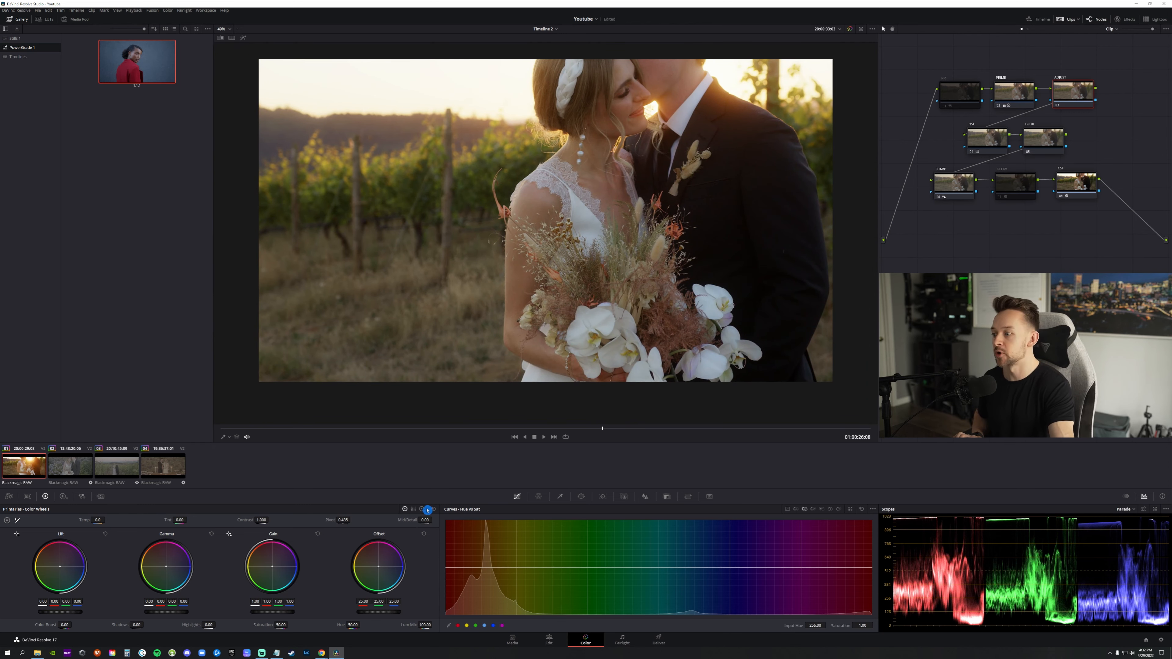
{"action": "left_click", "coordinate": [414, 508]}
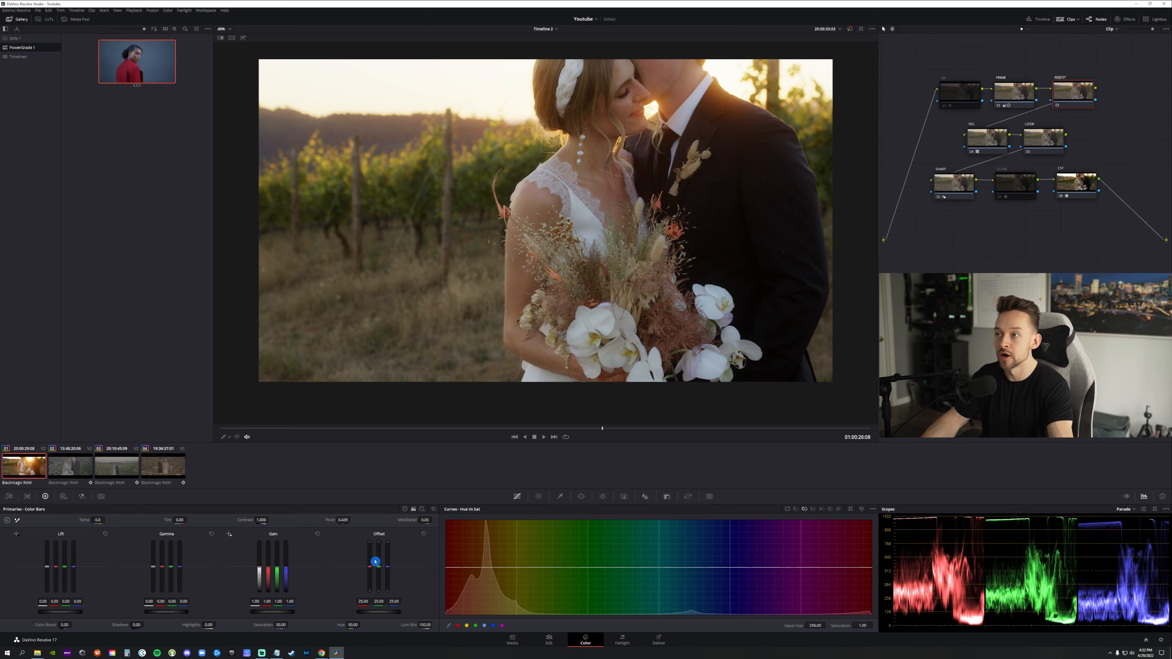
{"action": "left_click_drag", "start_coordinate": [370, 566], "coordinate": [370, 586]}
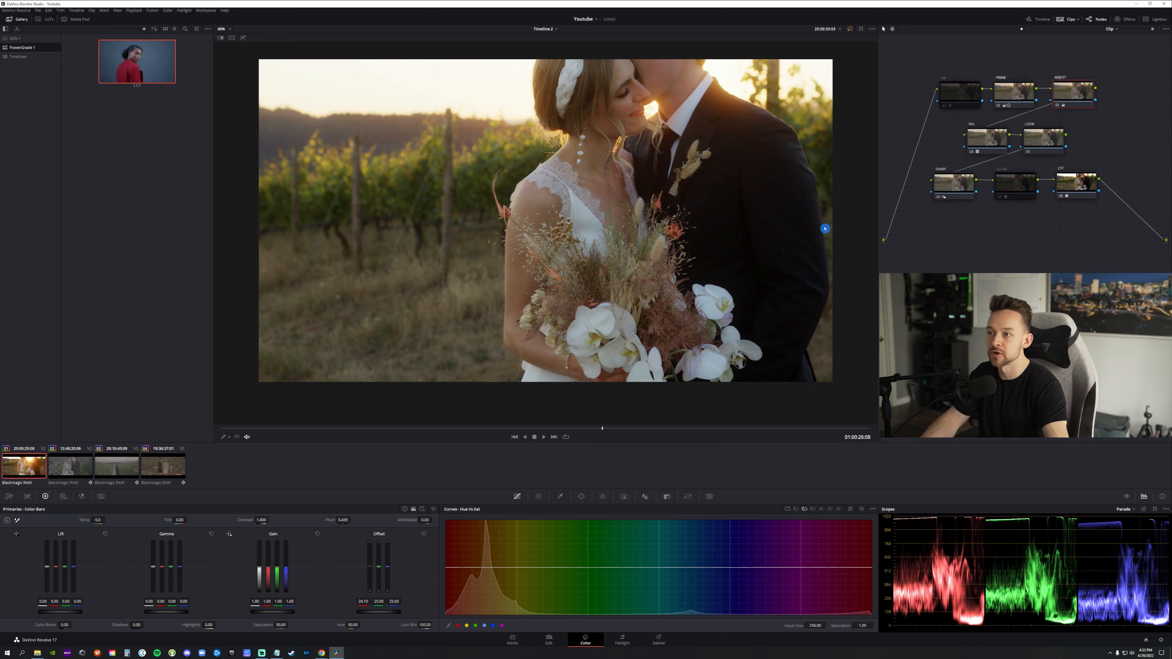
Step: On the LOOK node, warm the midtones with the gamma wheel to about 0.01 red and -0.01 blue
{"action": "left_click", "coordinate": [991, 137]}
{"action": "left_click", "coordinate": [1038, 138]}
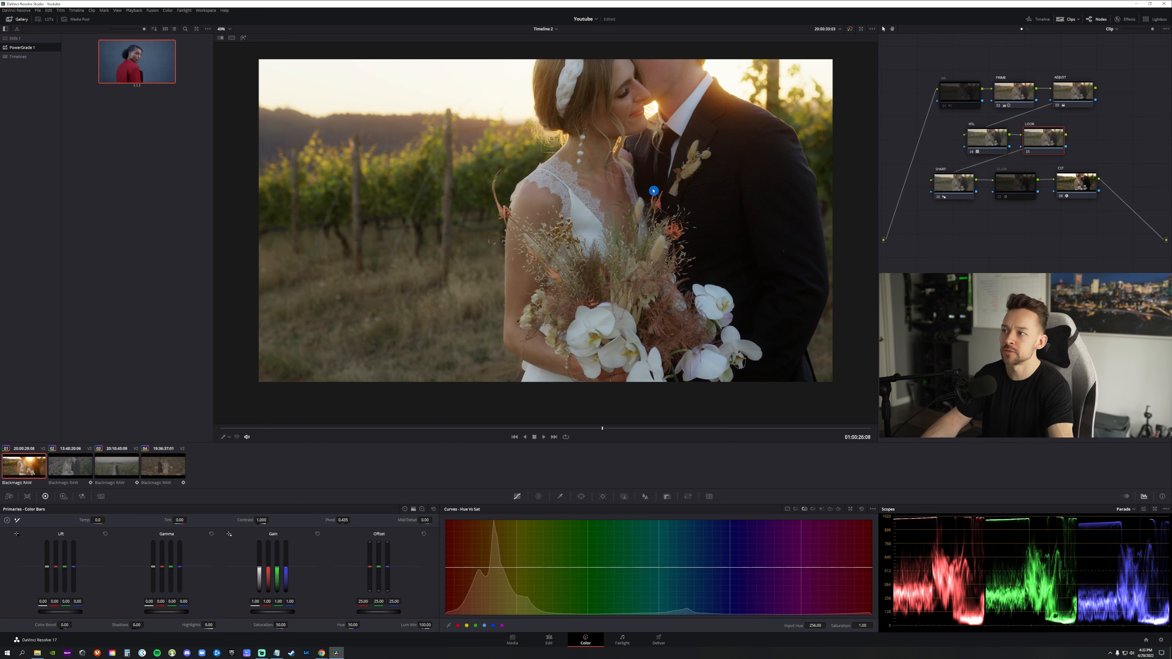
{"action": "scroll", "coordinate": [619, 151], "scroll_direction": "down", "scroll_amount": 1}
{"action": "scroll", "coordinate": [619, 152], "scroll_direction": "up", "scroll_amount": 2}
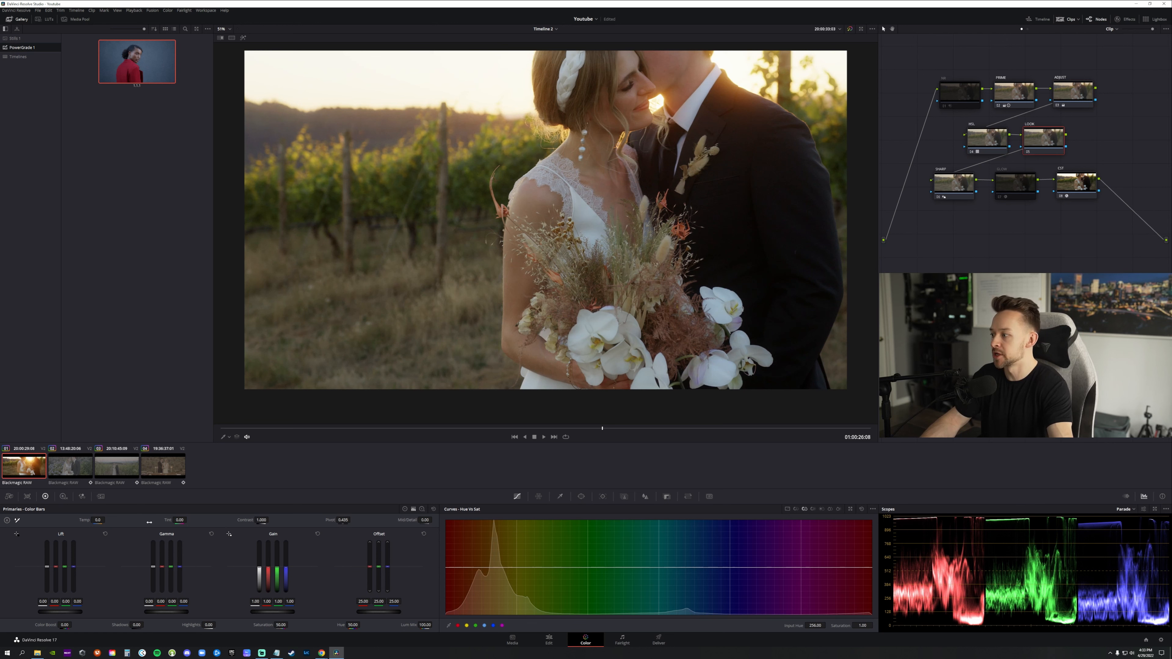
{"action": "left_click", "coordinate": [405, 509]}
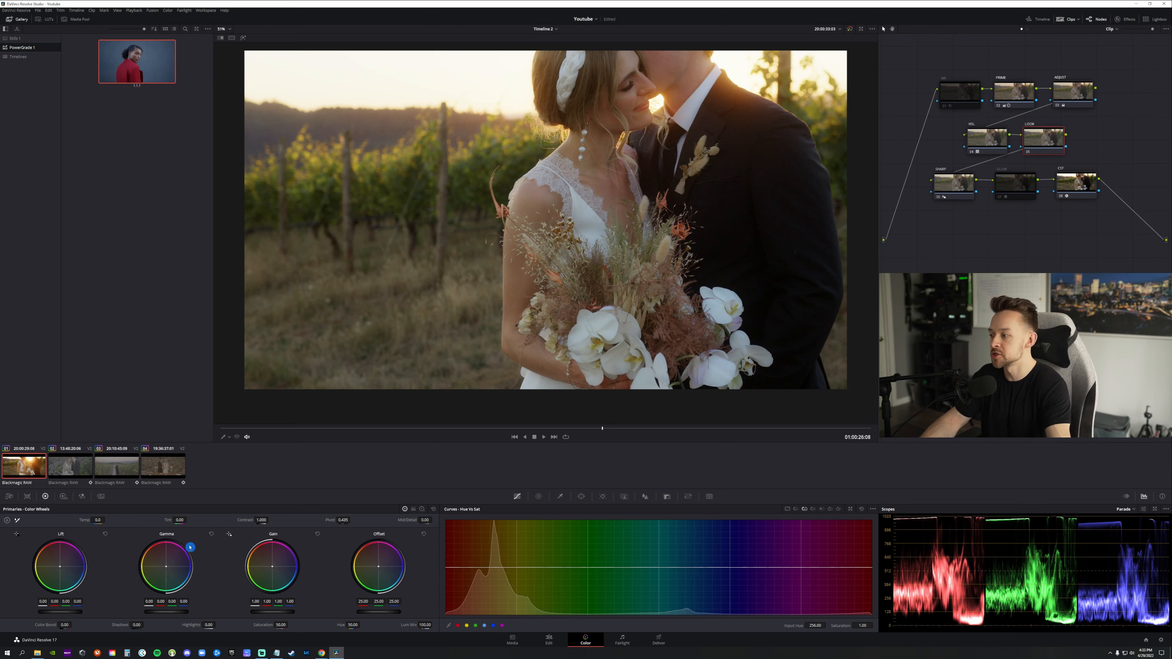
{"action": "left_click_drag", "start_coordinate": [181, 546], "coordinate": [181, 547]}
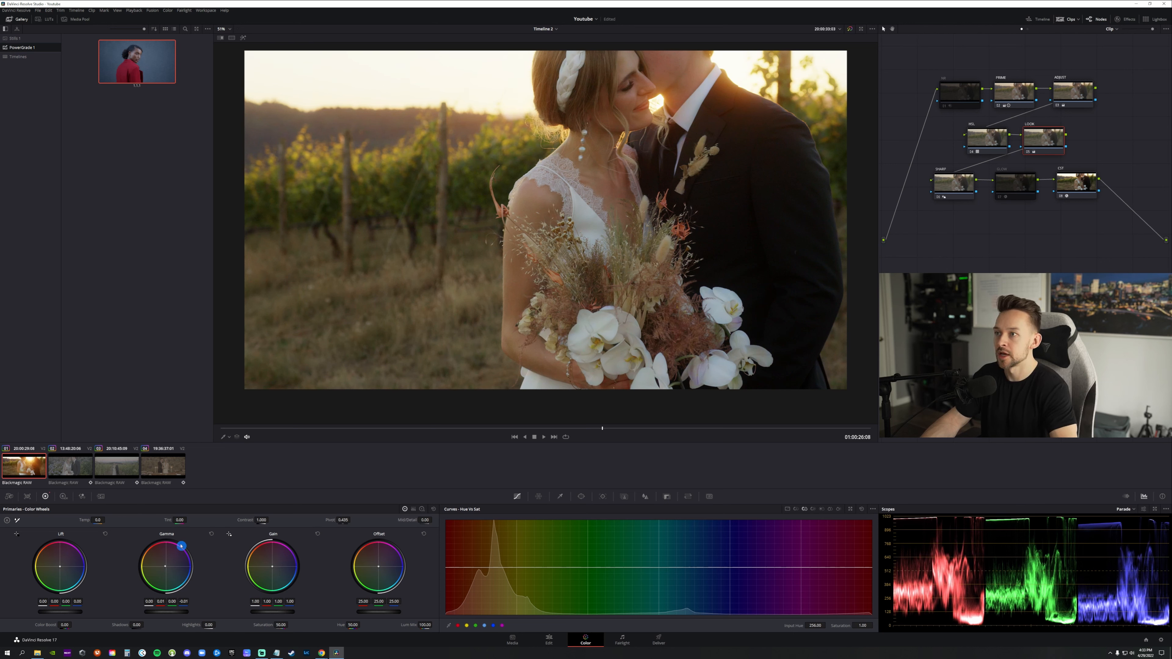
{"action": "left_click_drag", "start_coordinate": [181, 546], "coordinate": [181, 545]}
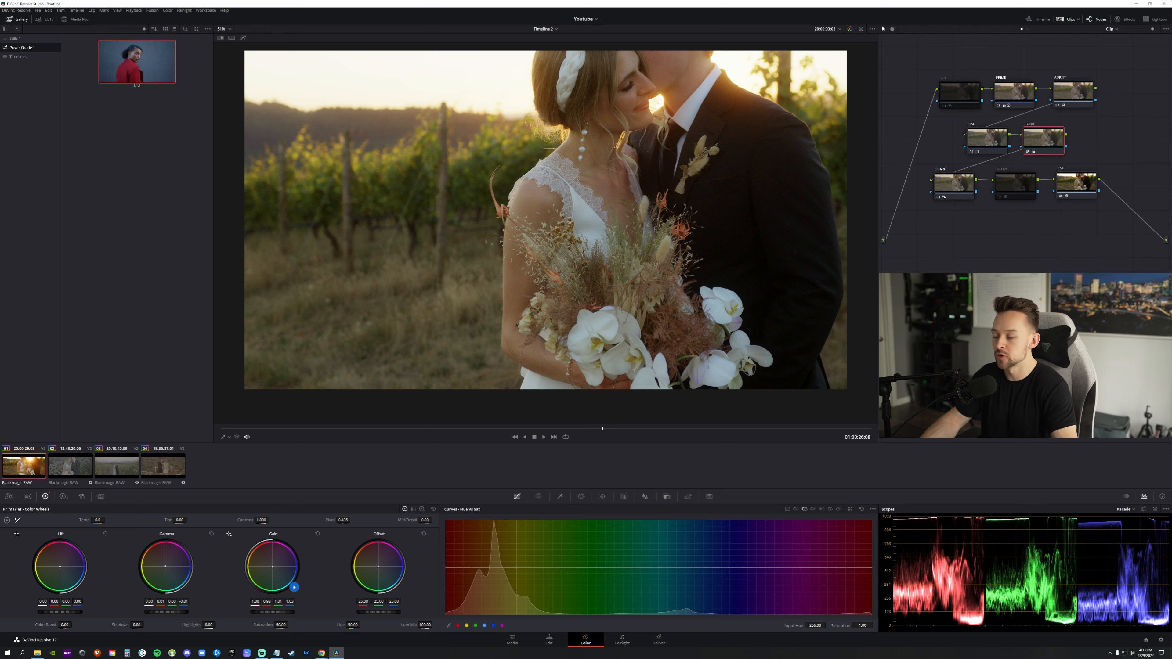
Step: Cool the LOOK node's highlights with the gain wheel to about 0.98 red and 1.04 blue, and inspect the image
{"action": "left_click_drag", "start_coordinate": [294, 587], "coordinate": [294, 587]}
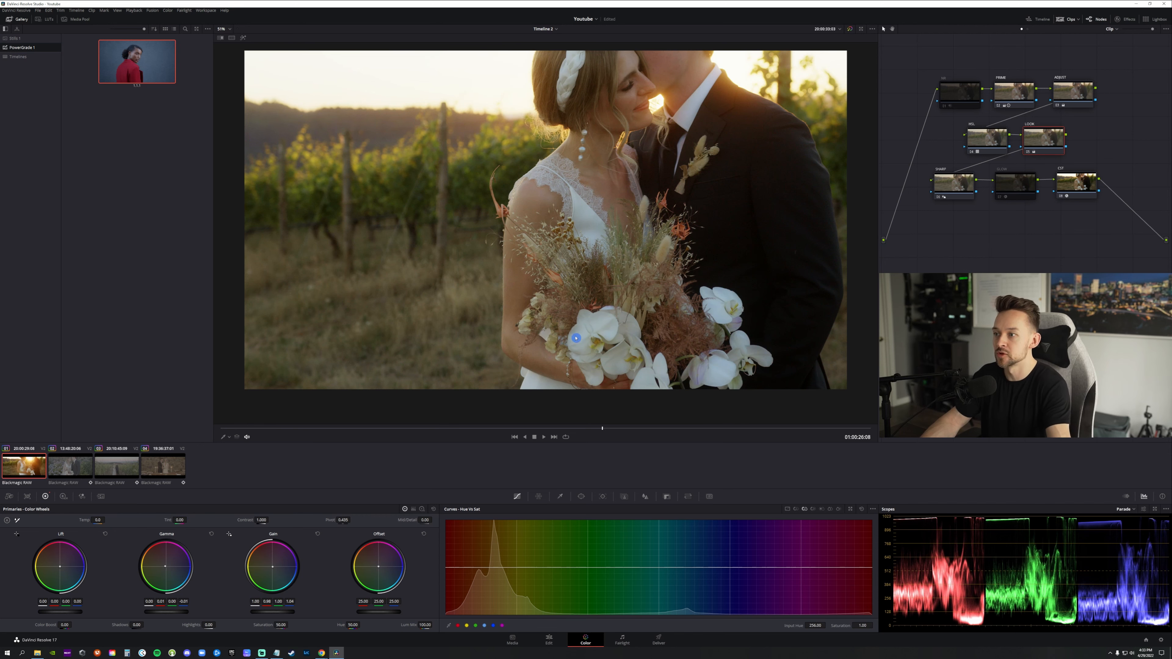
{"action": "scroll", "coordinate": [664, 351], "scroll_direction": "up", "scroll_amount": 6}
{"action": "scroll", "coordinate": [673, 355], "scroll_direction": "down", "scroll_amount": 5}
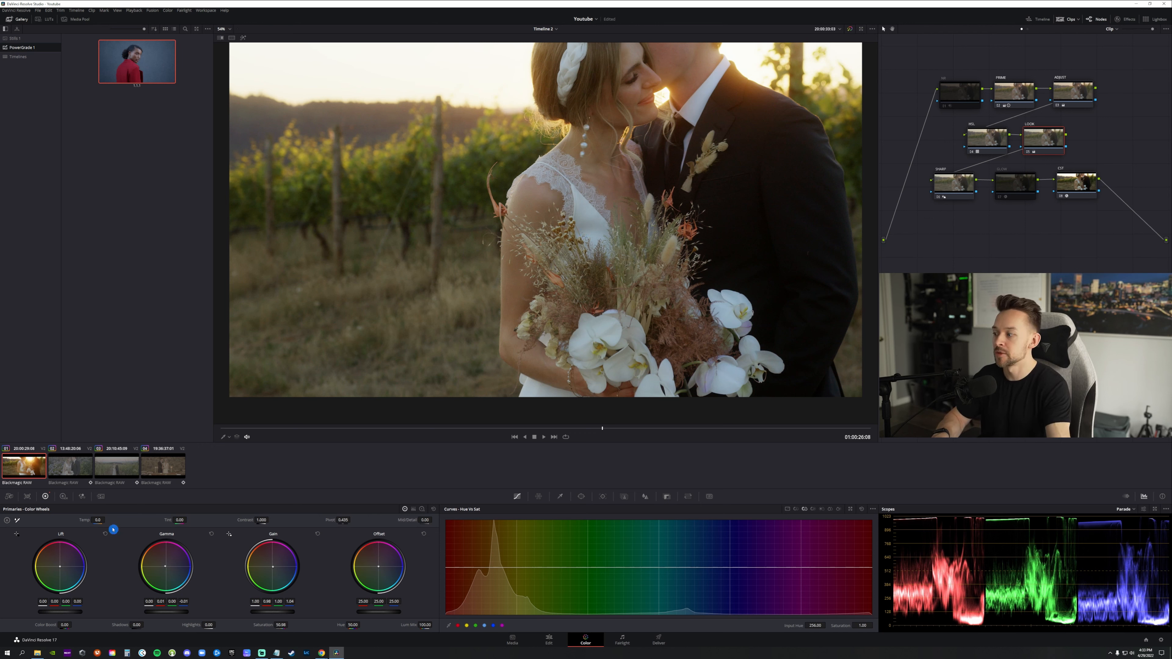
Step: On the primary balance node, raise the gain to about 1.15 and lower the gamma to -0.01
{"action": "scroll", "coordinate": [453, 342], "scroll_direction": "down", "scroll_amount": 2}
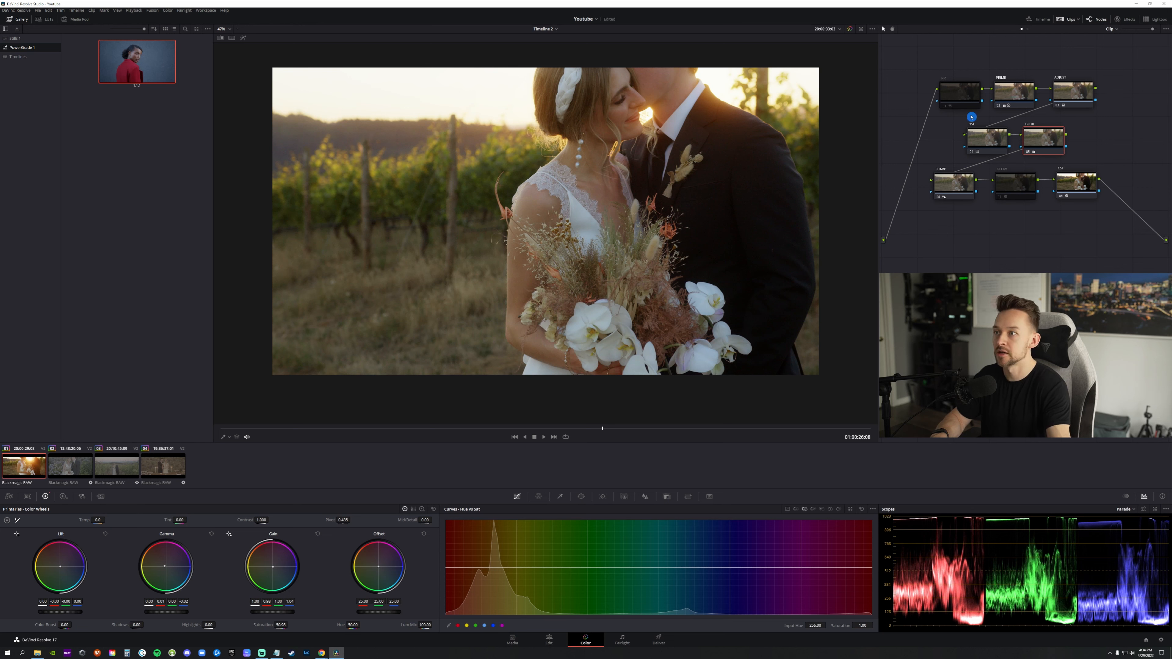
{"action": "left_click", "coordinate": [1023, 99]}
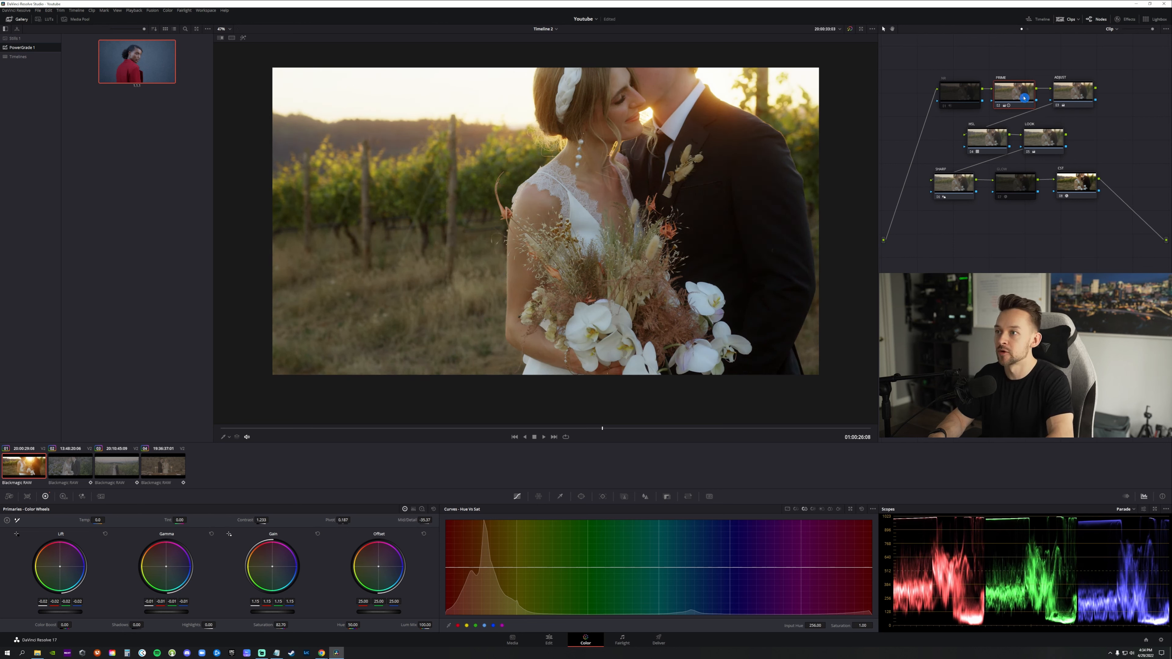
Step: Enable the GLOW node and adjust the Global Blend of its Glow effect
{"action": "left_click", "coordinate": [1009, 189]}
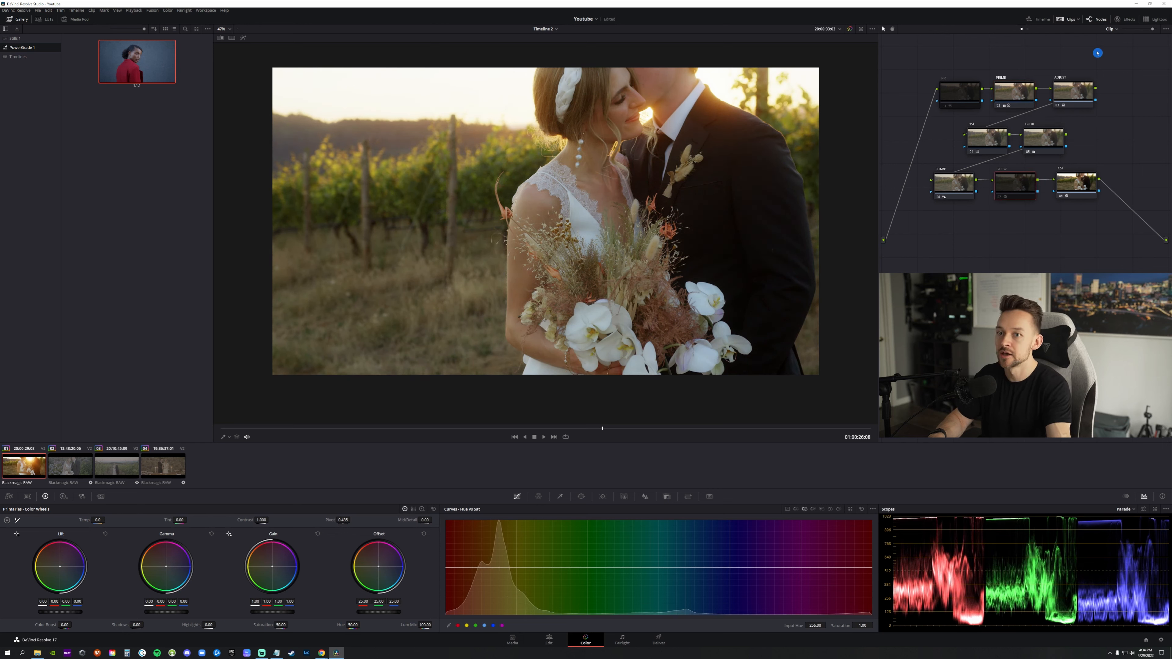
{"action": "left_click", "coordinate": [1122, 17]}
{"action": "left_click", "coordinate": [1058, 40]}
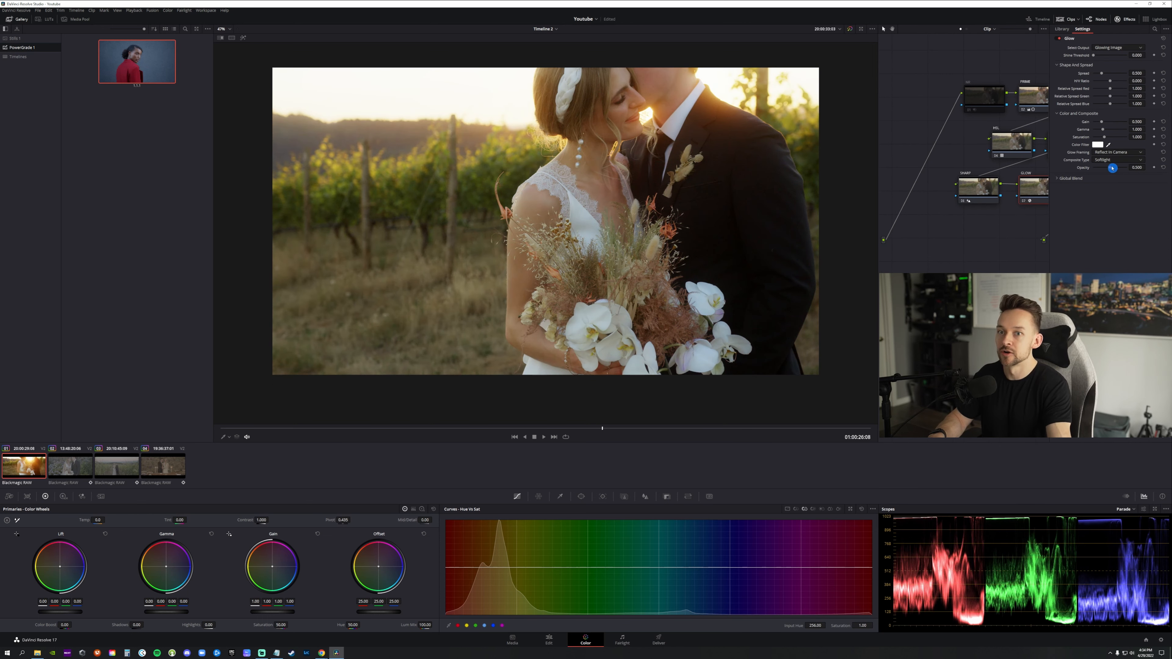
{"action": "left_click", "coordinate": [1071, 179]}
{"action": "left_click_drag", "start_coordinate": [1092, 189], "coordinate": [1102, 191]}
{"action": "left_click", "coordinate": [1124, 20]}
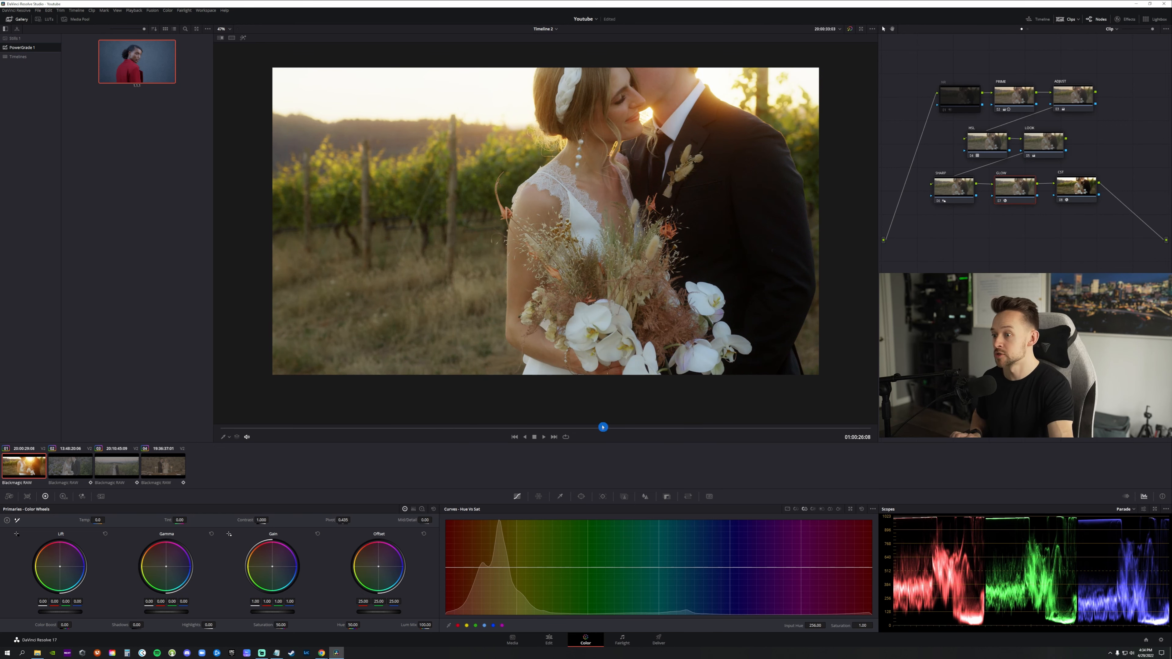
Step: Scrub the vineyard clip through the sun flare around 01:00:25:20 and on to 01:00:26:12 to review the grade
{"action": "left_click_drag", "start_coordinate": [602, 426], "coordinate": [552, 430]}
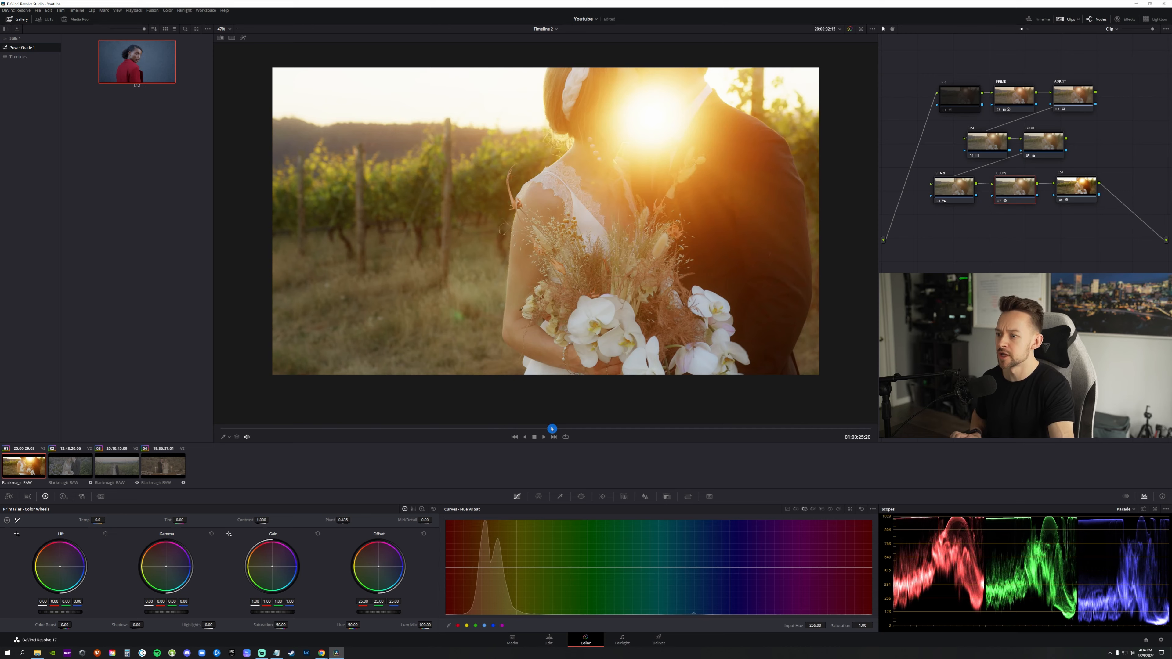
{"action": "mouse_move", "coordinate": [552, 429]}
{"action": "left_mouse_down"}
{"action": "mouse_move", "coordinate": [437, 429]}
{"action": "mouse_move", "coordinate": [599, 430]}
{"action": "mouse_move", "coordinate": [264, 433]}
{"action": "mouse_move", "coordinate": [607, 427]}
{"action": "mouse_move", "coordinate": [559, 432]}
{"action": "left_mouse_up"}
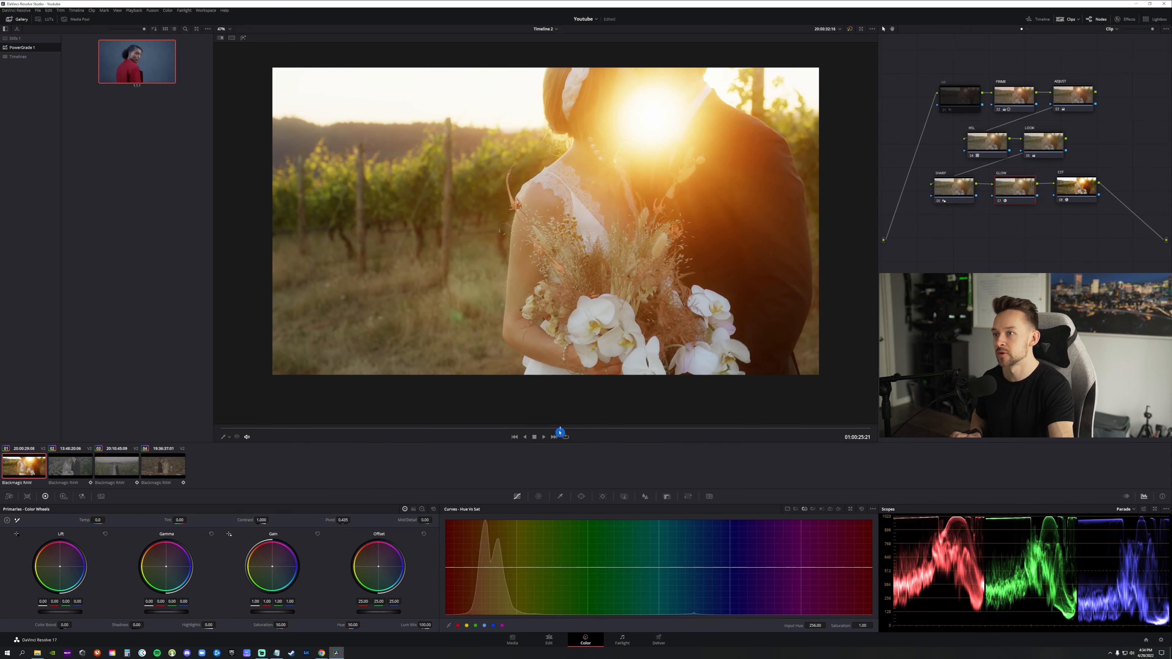
{"action": "left_click", "coordinate": [1006, 105]}
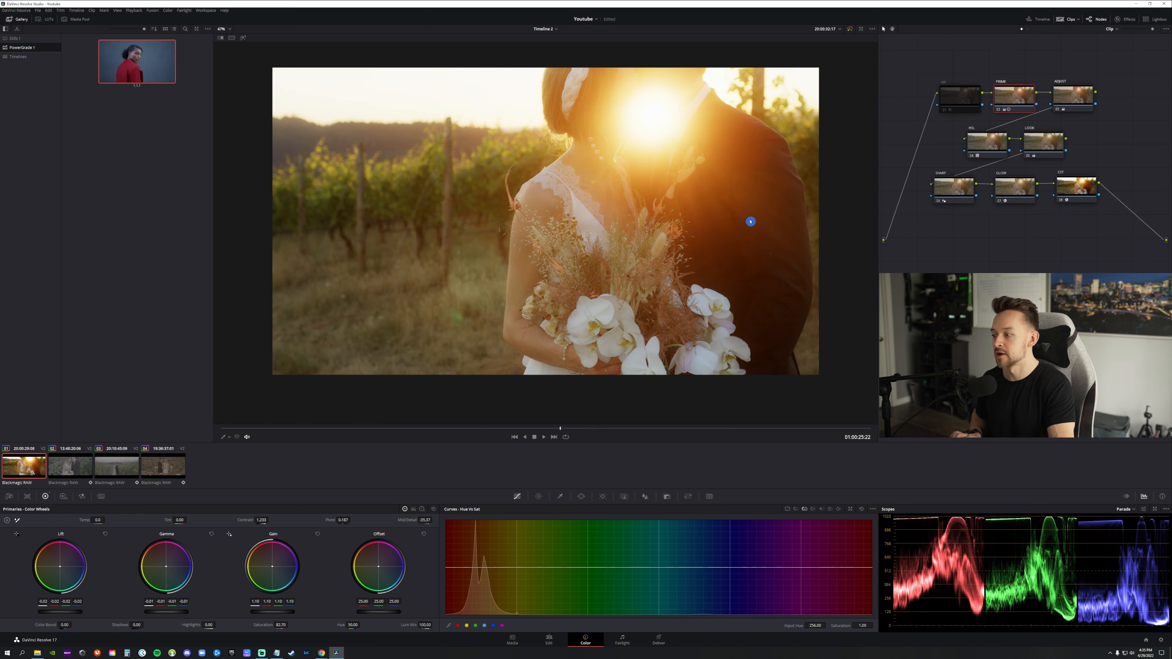
{"action": "left_click_drag", "start_coordinate": [574, 428], "coordinate": [620, 430]}
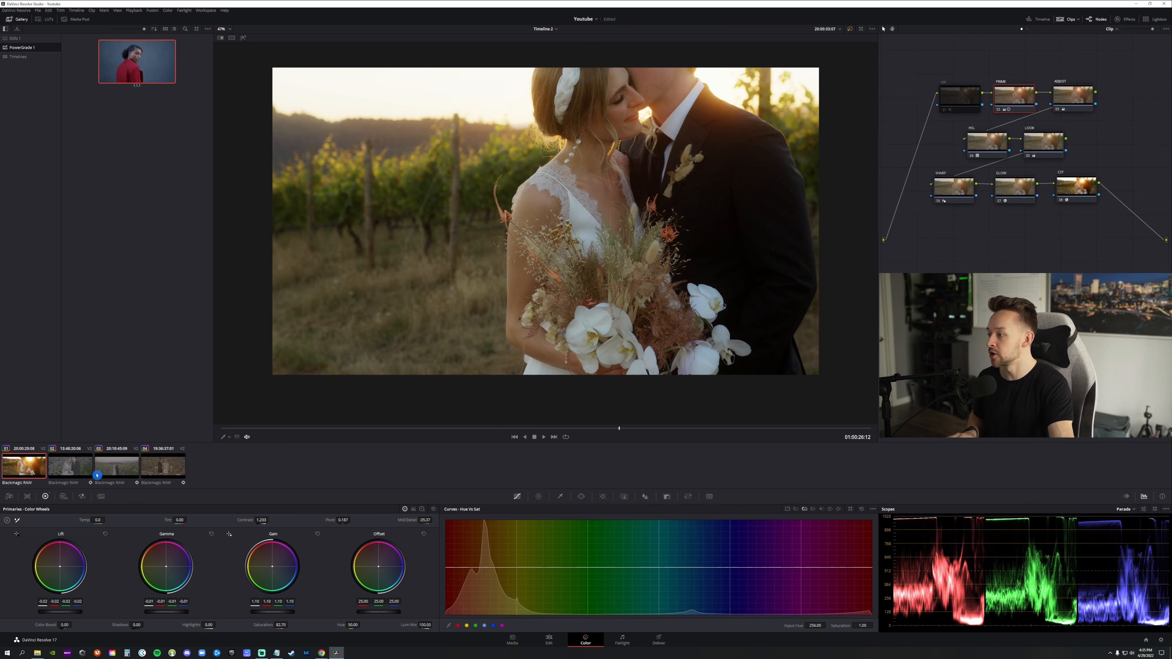
Step: Switch to the fourth clip of the couple cutting the cake and move the playhead to 01:00:52:23
{"action": "left_click", "coordinate": [173, 470]}
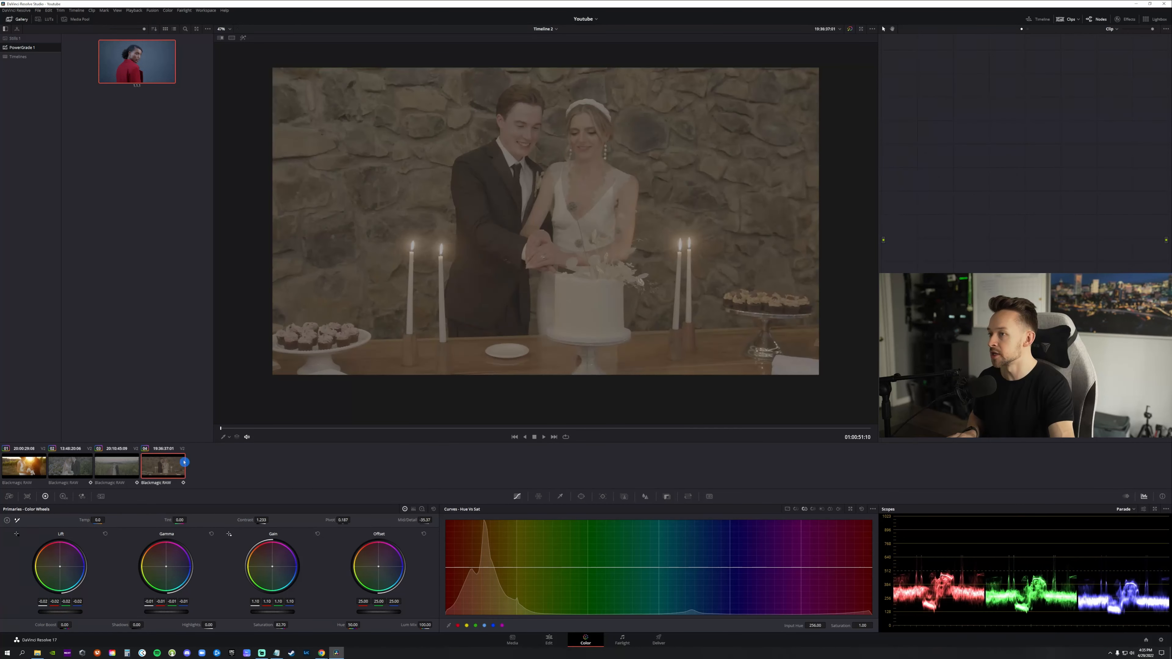
{"action": "left_click", "coordinate": [558, 429]}
{"action": "left_click_drag", "start_coordinate": [558, 429], "coordinate": [808, 428]}
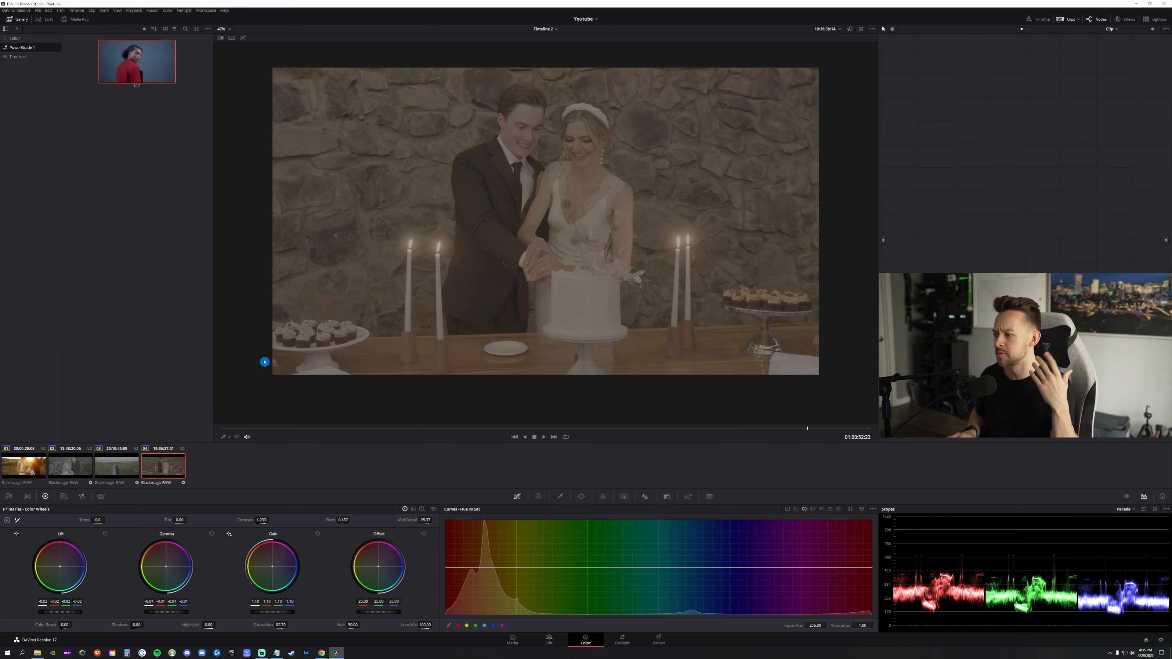
{"action": "middle_click", "coordinate": [34, 471]}
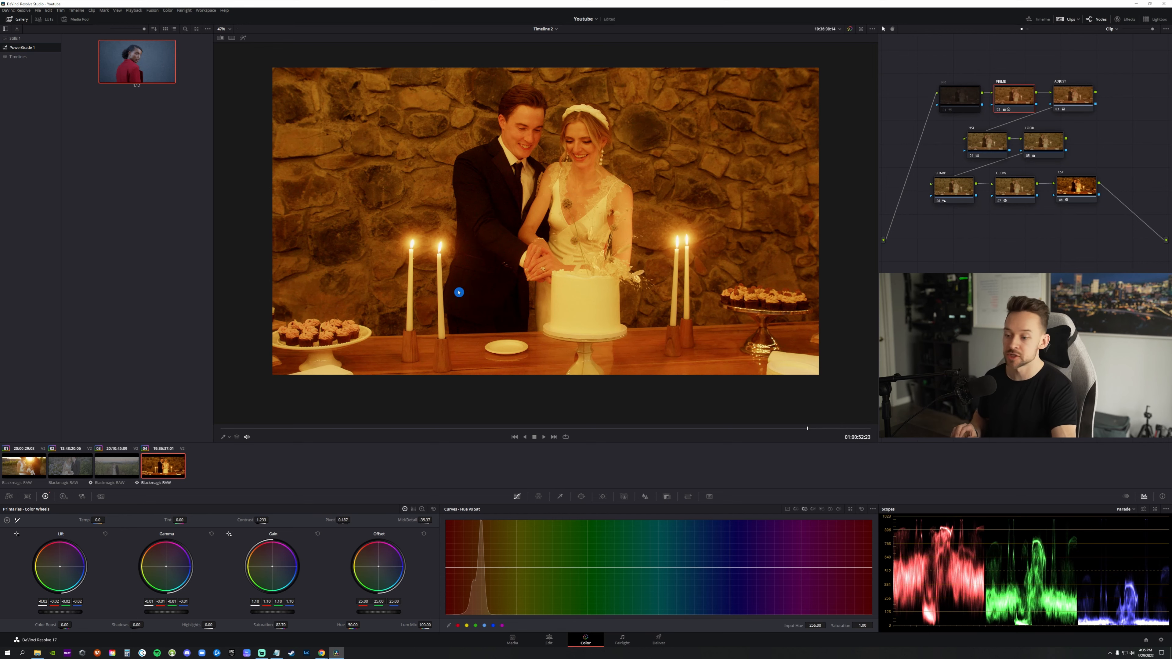
{"action": "key", "text": "ctrl+a"}
{"action": "key", "text": "Delete"}
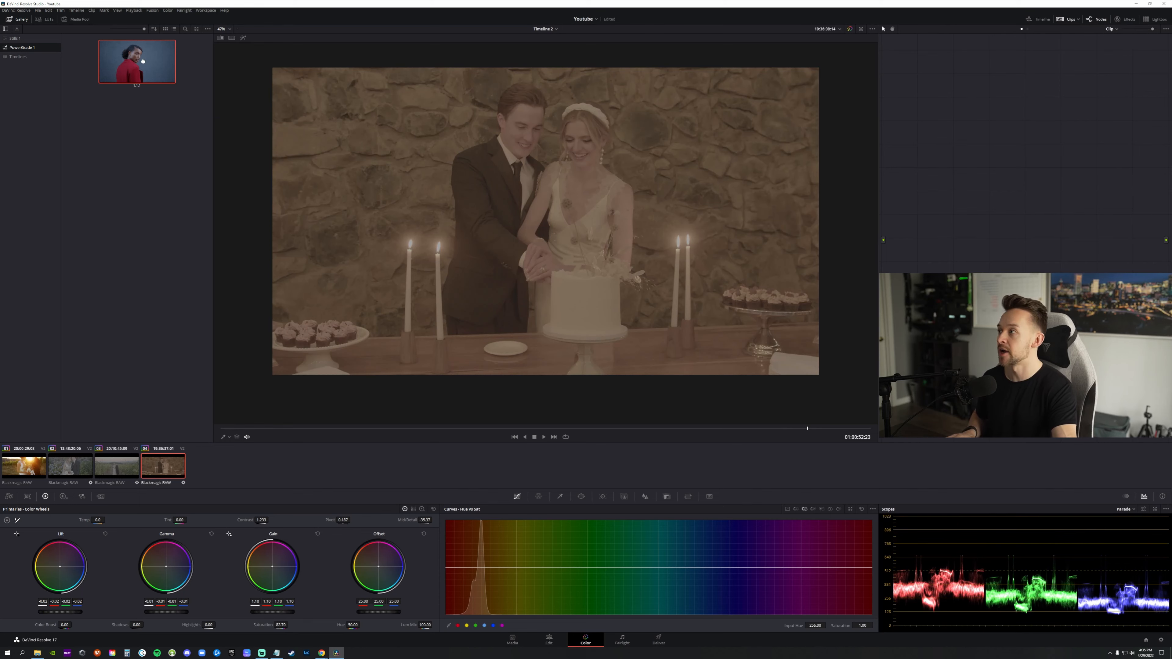
Step: Apply the saved PowerGrade node tree to the cake-cutting clip
{"action": "middle_click", "coordinate": [143, 61]}
{"action": "scroll", "coordinate": [568, 218], "scroll_direction": "up", "scroll_amount": 2}
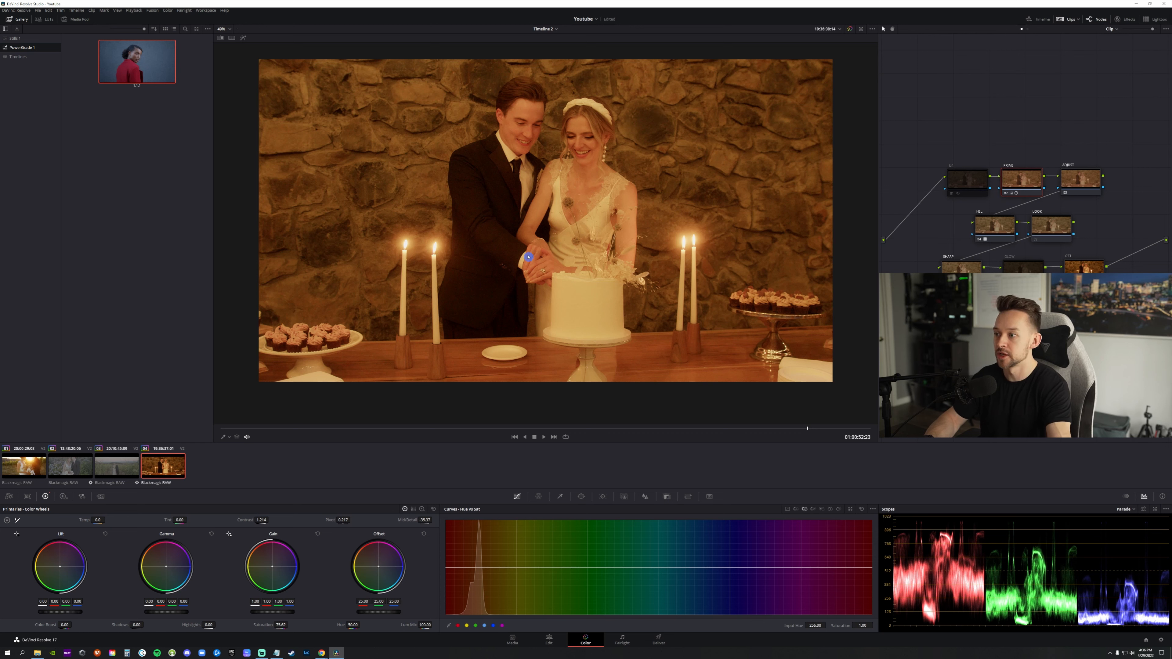
Step: Set the cake-cutting clip's Camera Raw decoding to Clip and cool the color temperature to about 3251
{"action": "left_click", "coordinate": [9, 496]}
{"action": "left_click", "coordinate": [109, 532]}
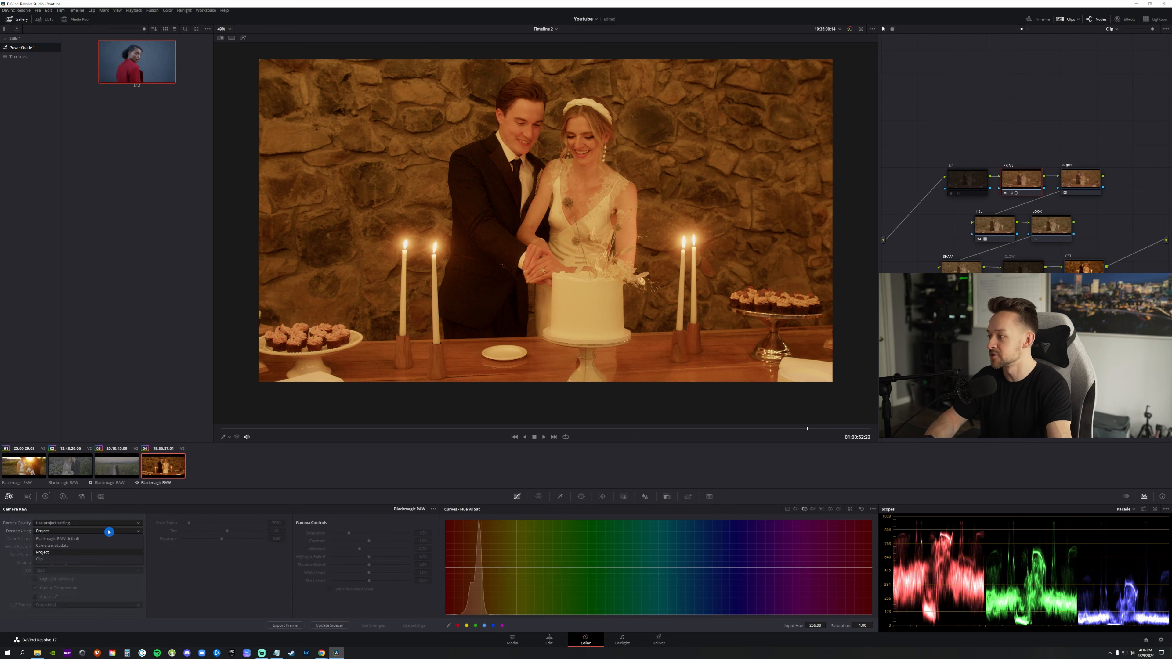
{"action": "left_click", "coordinate": [111, 558]}
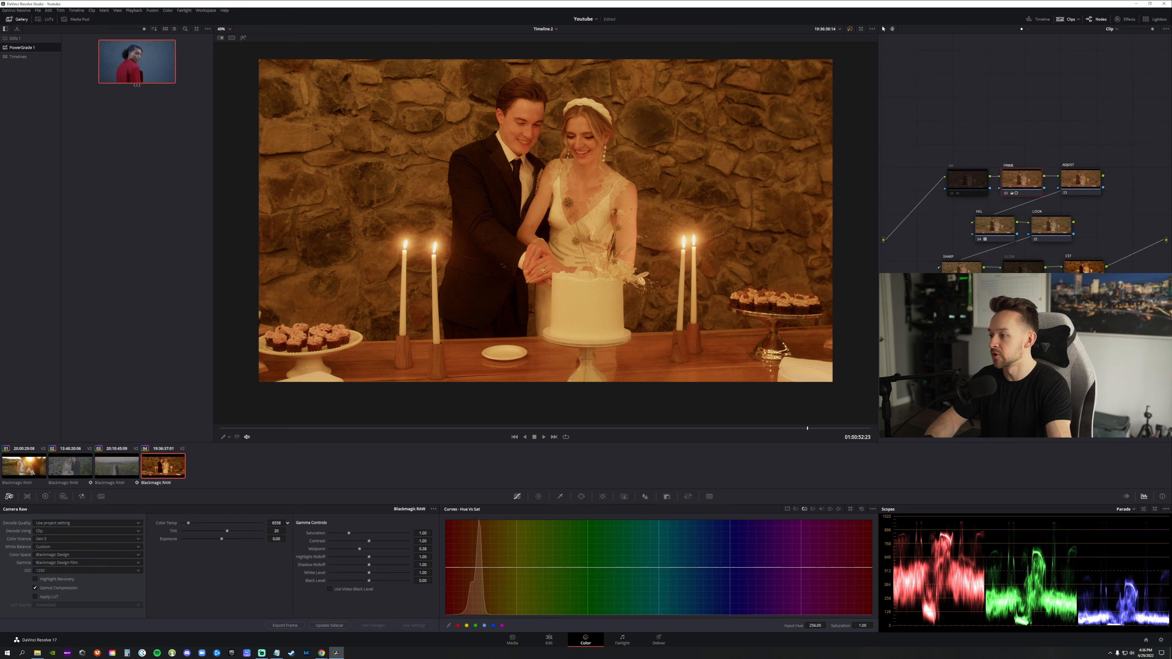
{"action": "left_click_drag", "start_coordinate": [276, 523], "coordinate": [238, 523]}
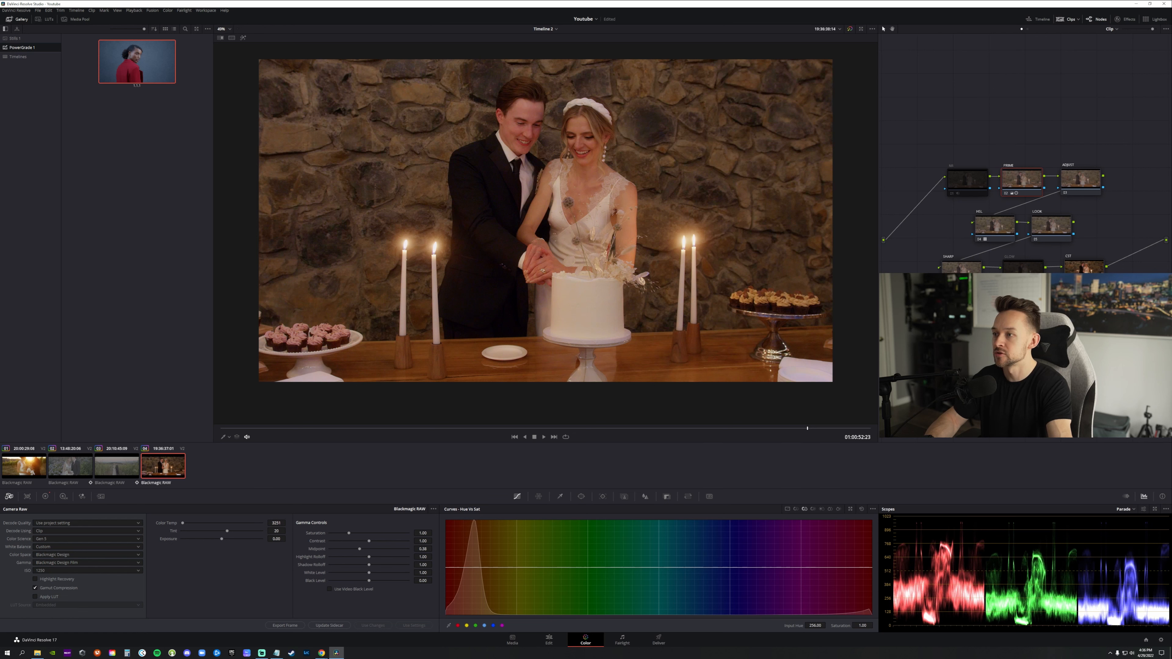
Step: Lower the cake-cutting clip's Camera Raw tint to about 9, leaving the color temperature as set
{"action": "left_click_drag", "start_coordinate": [276, 531], "coordinate": [271, 531]}
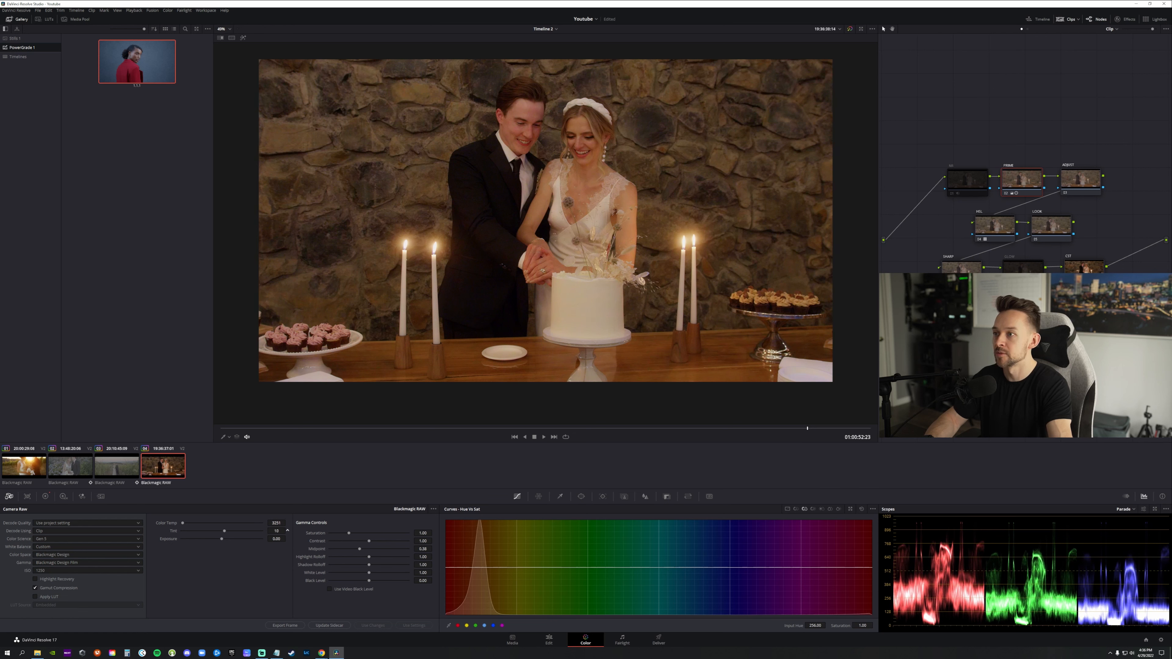
{"action": "left_click", "coordinate": [287, 531]}
{"action": "left_click", "coordinate": [288, 530]}
{"action": "left_click", "coordinate": [287, 531]}
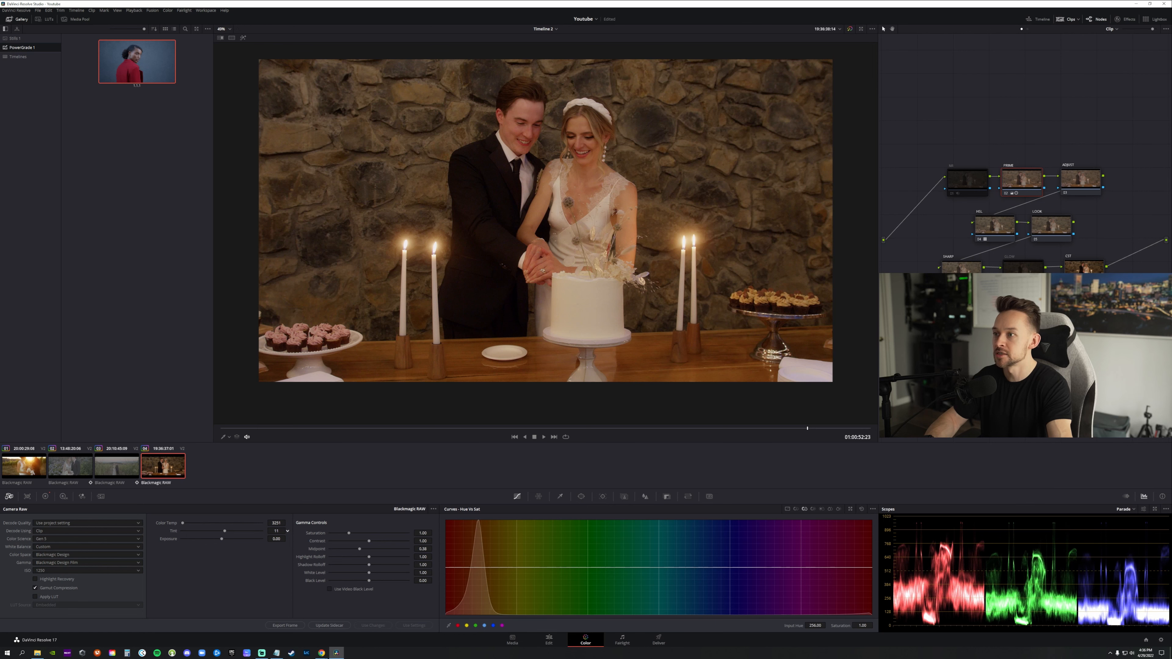
{"action": "left_click", "coordinate": [287, 529]}
{"action": "scroll", "coordinate": [560, 275], "scroll_direction": "down", "scroll_amount": 3}
{"action": "scroll", "coordinate": [560, 275], "scroll_direction": "up", "scroll_amount": 4}
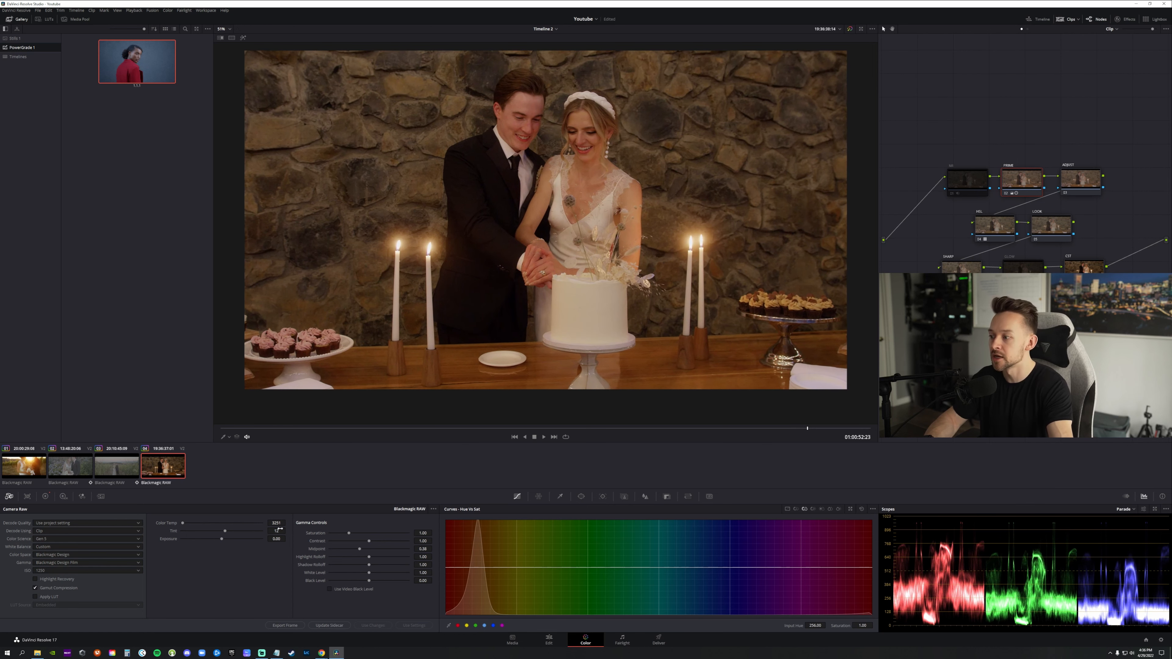
{"action": "left_click", "coordinate": [287, 532]}
{"action": "left_click", "coordinate": [288, 532]}
{"action": "left_click", "coordinate": [288, 532]}
{"action": "left_click", "coordinate": [288, 532]}
{"action": "left_click", "coordinate": [288, 532]}
{"action": "left_click", "coordinate": [287, 531]}
{"action": "left_click", "coordinate": [287, 530]}
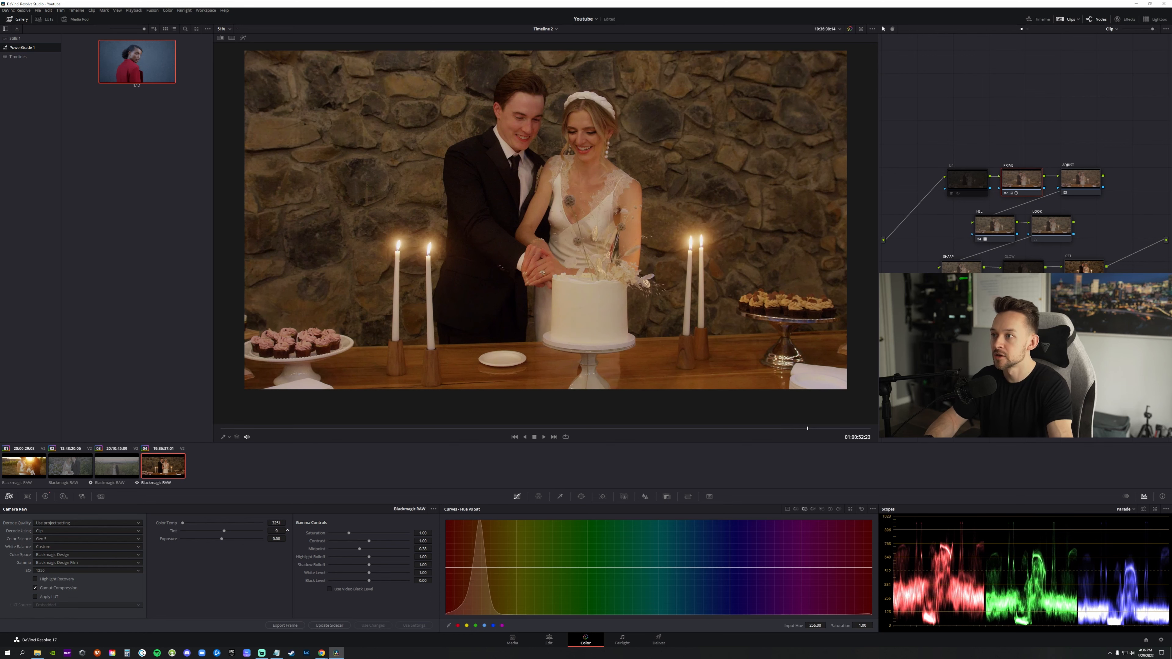
Step: Adjust the primary correction node with the color wheels: contrast 1.221, pivot 0.124, gamma -0.01 and gain 1.05
{"action": "left_click", "coordinate": [45, 496]}
{"action": "scroll", "coordinate": [595, 266], "scroll_direction": "down", "scroll_amount": 2}
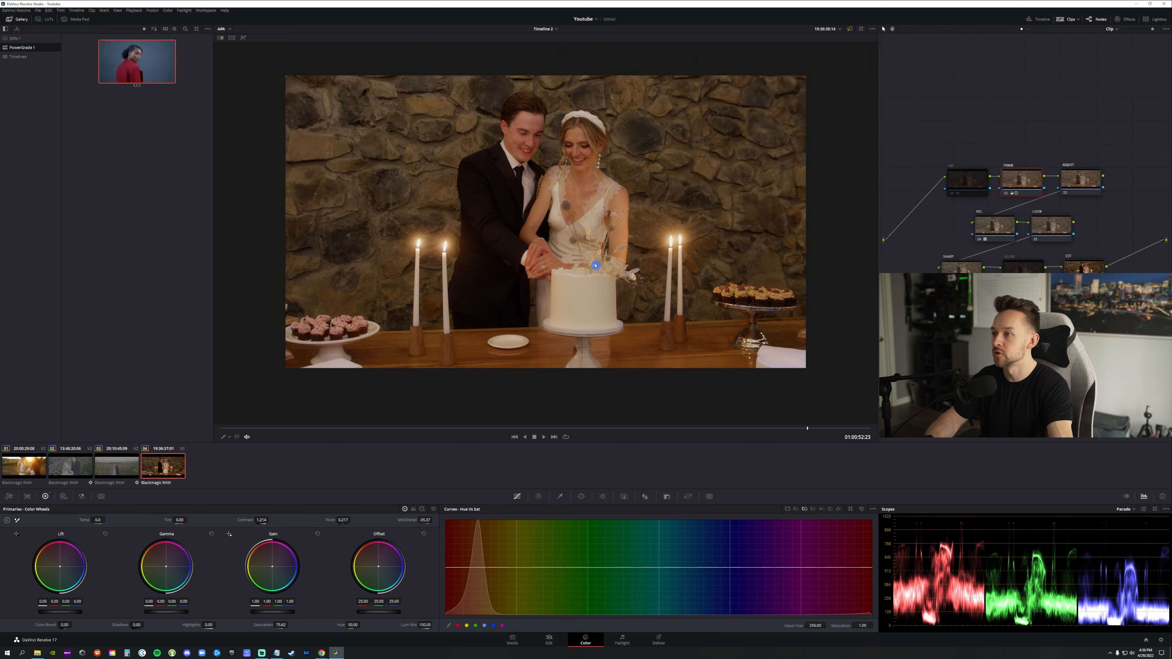
{"action": "scroll", "coordinate": [595, 266], "scroll_direction": "up", "scroll_amount": 2}
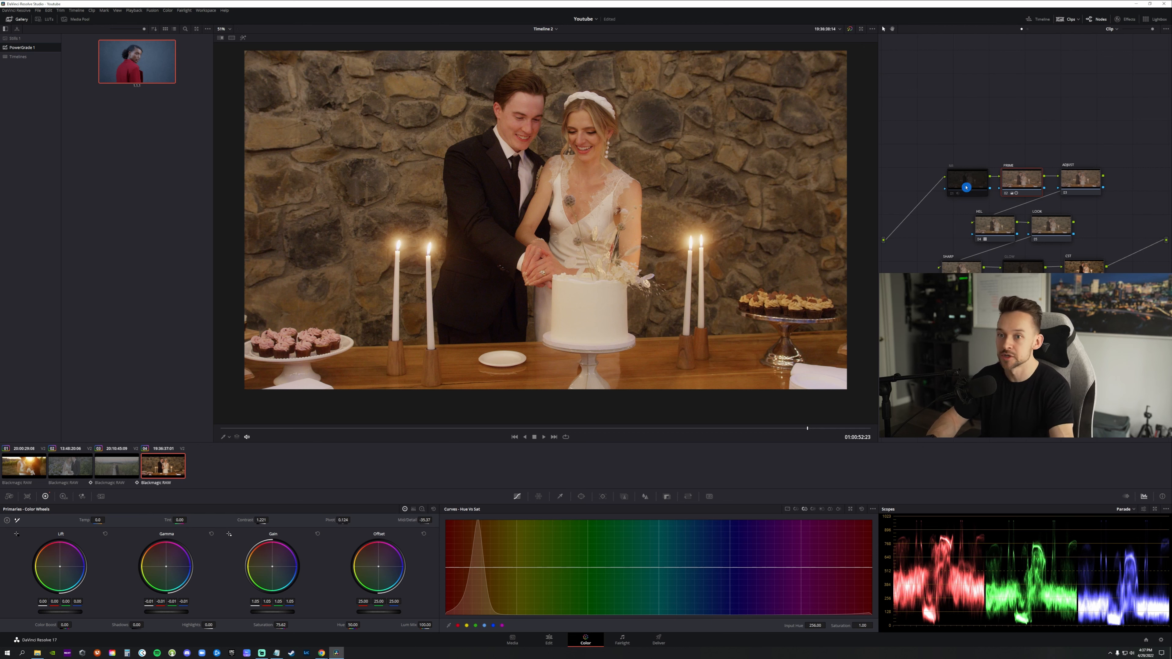
Step: Shift the offset balance in the ADJUST node away from red and toggle the node off and on to compare
{"action": "left_click", "coordinate": [1093, 185]}
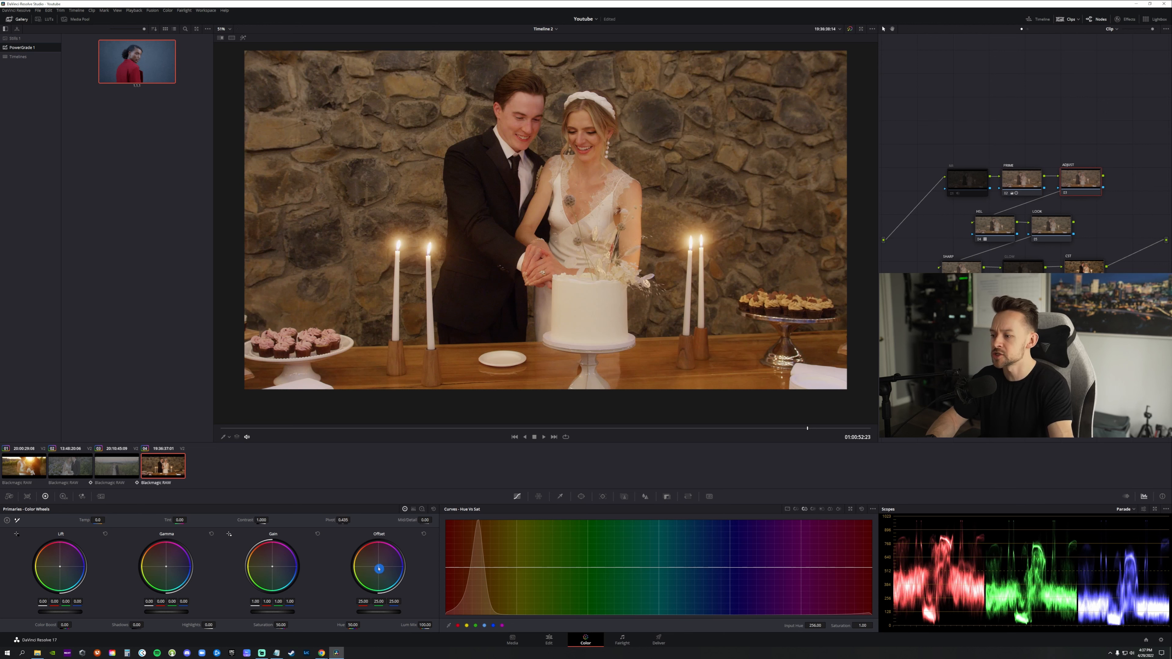
{"action": "left_click_drag", "start_coordinate": [378, 569], "coordinate": [380, 568]}
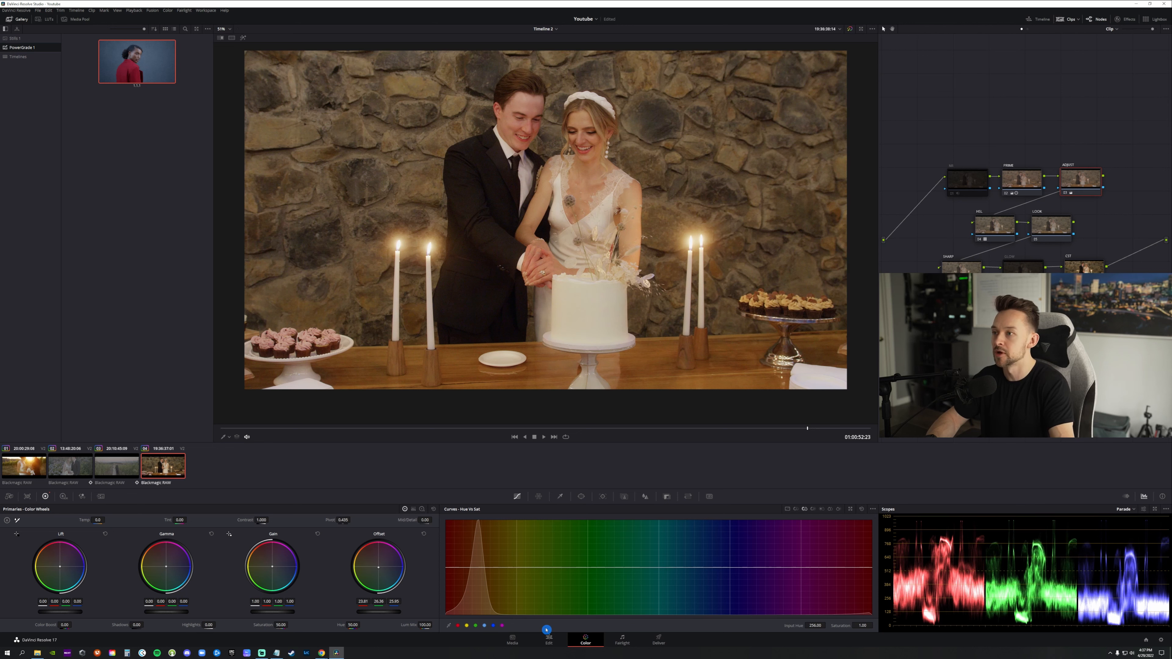
{"action": "key", "text": "ctrl+d"}
{"action": "key", "text": "ctrl+d"}
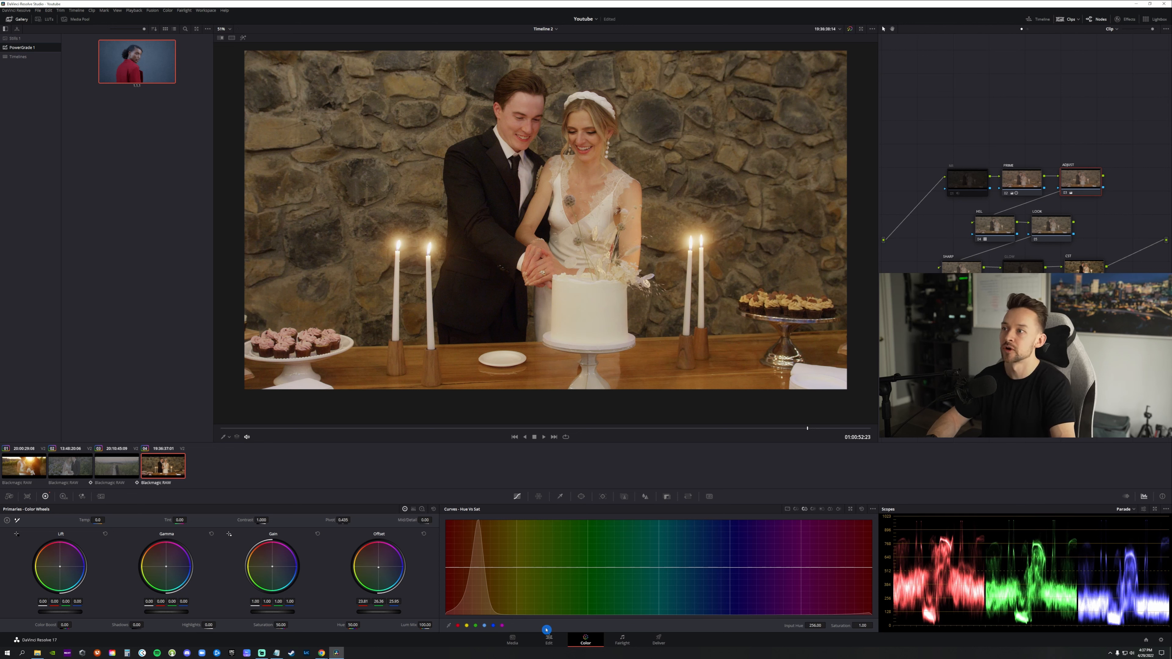
{"action": "key", "text": "ctrl+d"}
{"action": "key", "text": "ctrl+d"}
{"action": "key", "text": "ctrl+d"}
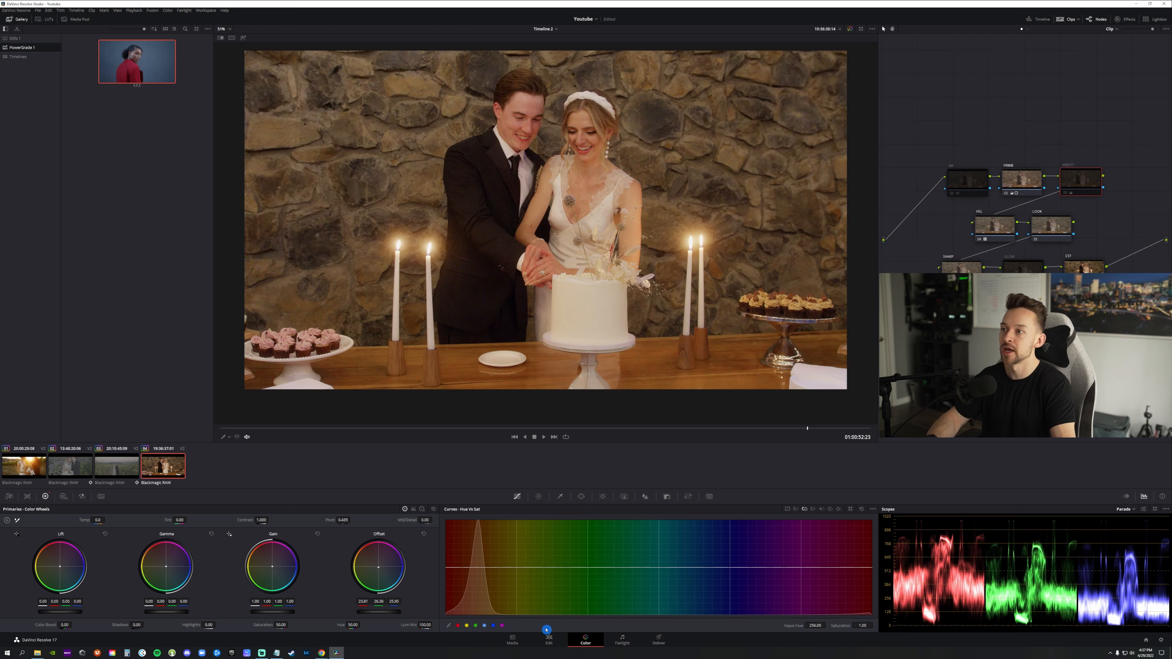
{"action": "key", "text": "ctrl+d"}
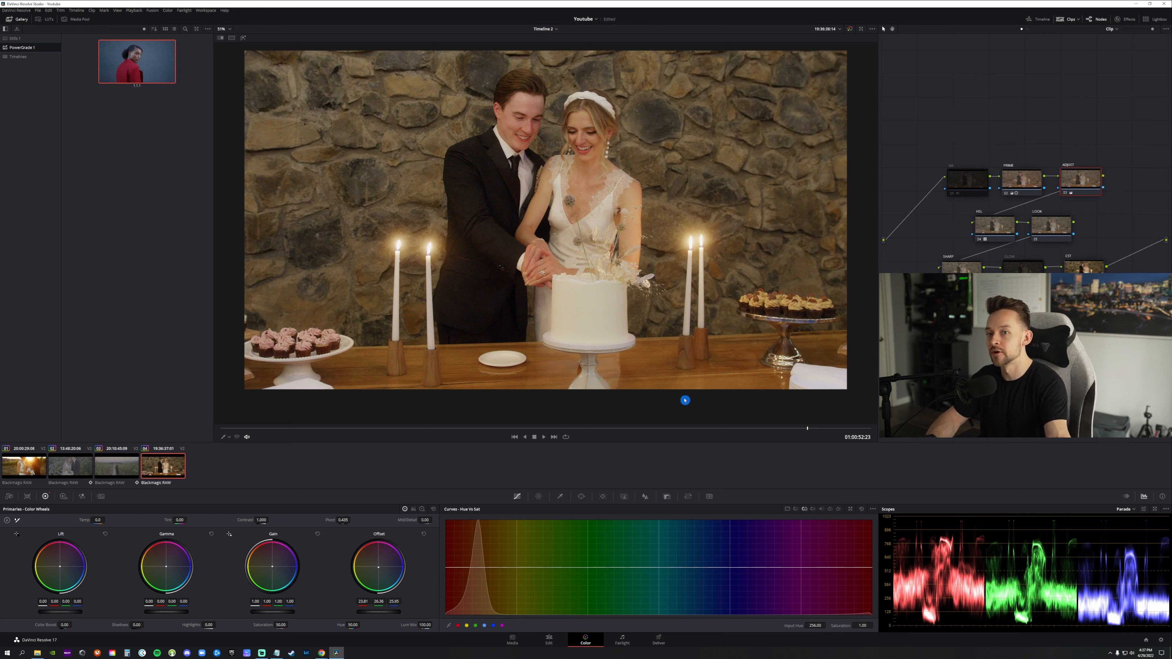
Step: Select the LOOK node, inspect the image levels in the Waveform scope and return the scope to Parade
{"action": "left_click", "coordinate": [1057, 229]}
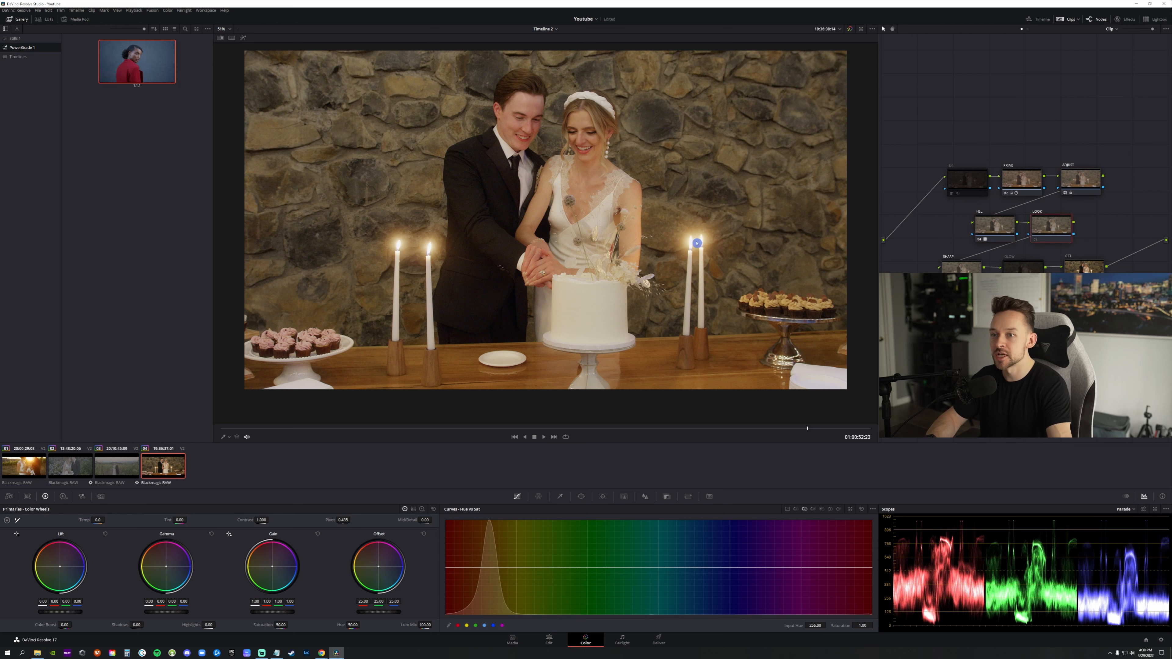
{"action": "left_click", "coordinate": [1128, 509]}
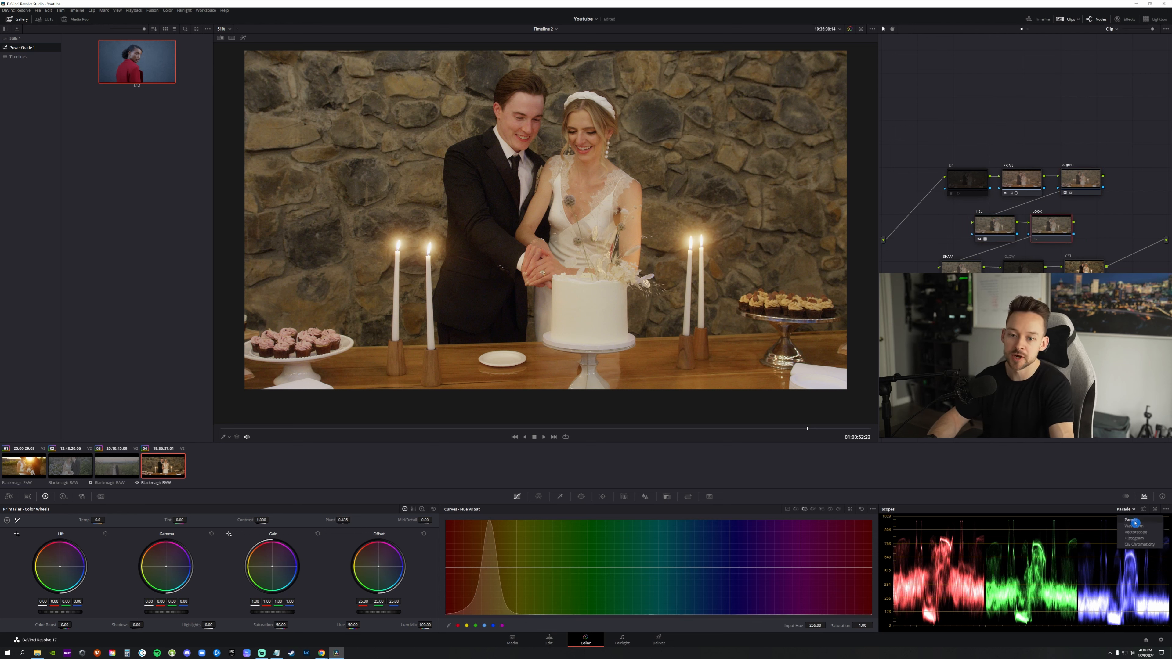
{"action": "left_click", "coordinate": [1138, 531]}
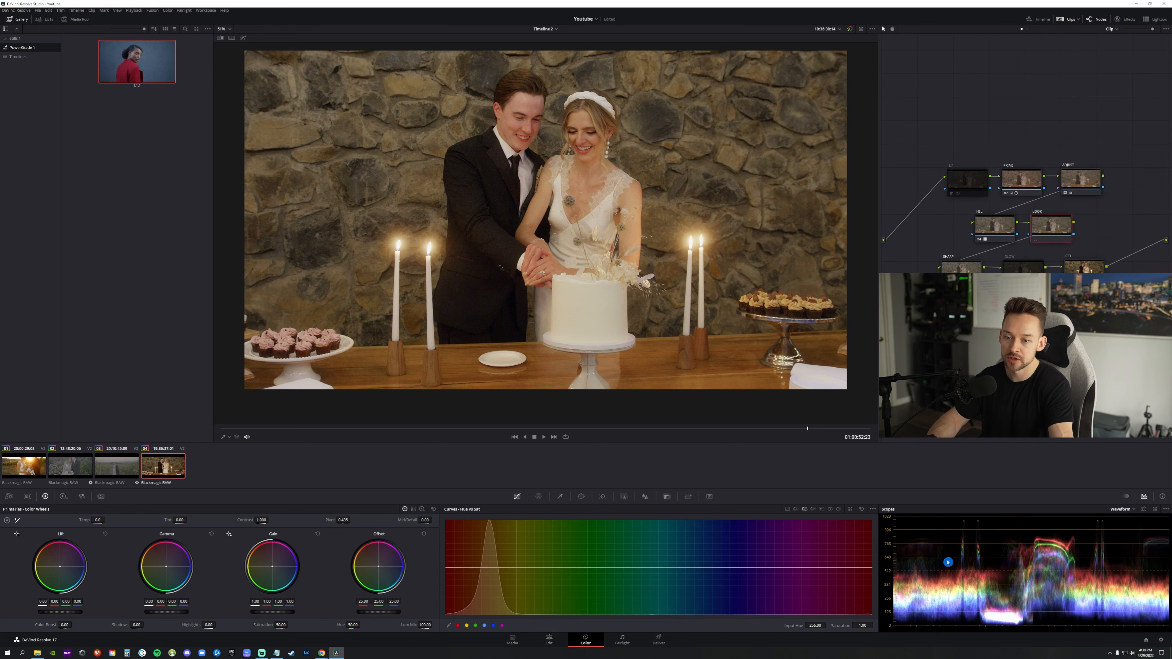
{"action": "left_click", "coordinate": [1130, 510]}
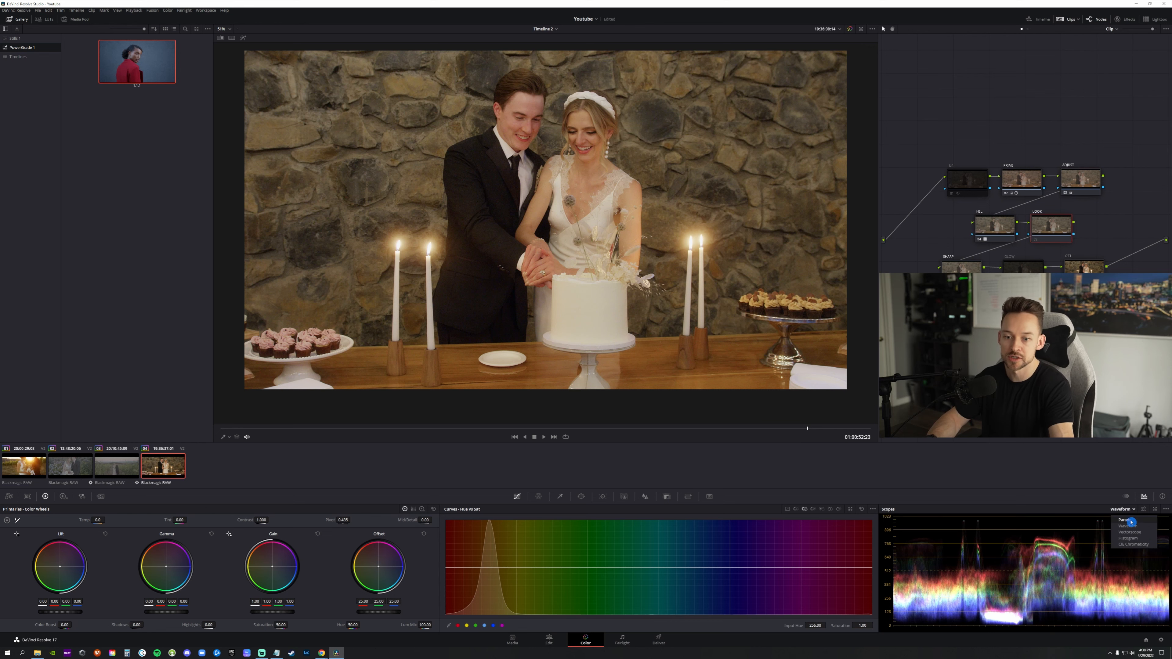
{"action": "left_click", "coordinate": [1129, 520]}
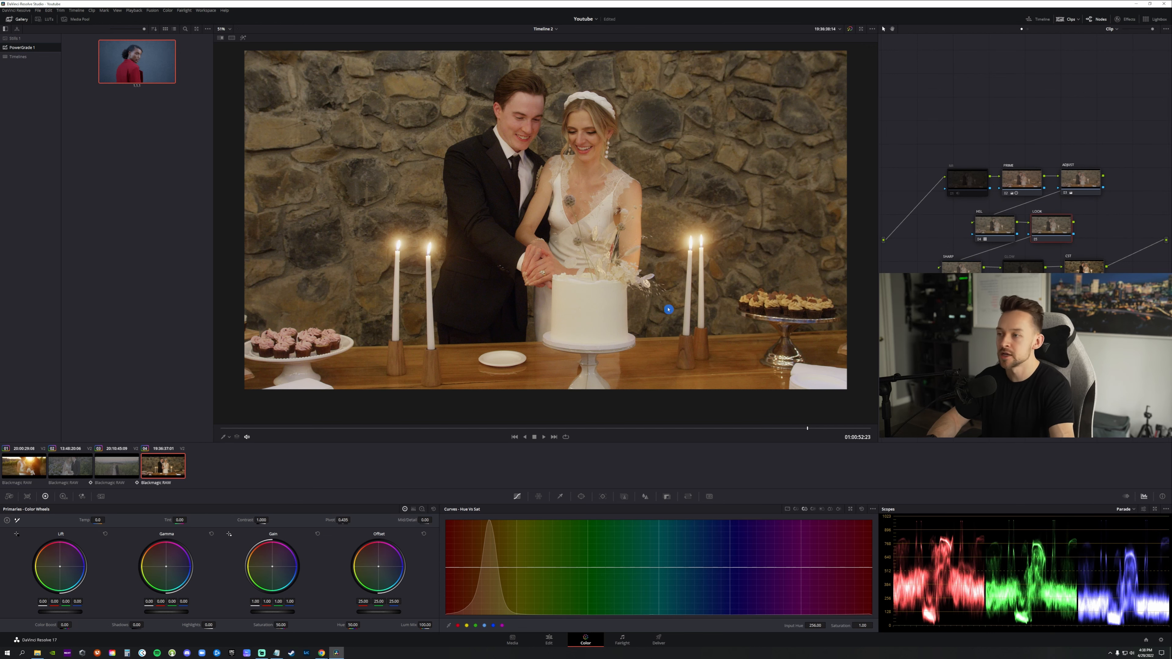
Step: Fine-tune the cake-cutting clip's Camera Raw white balance to a color temperature of about 3154 and a tint of 15
{"action": "scroll", "coordinate": [668, 309], "scroll_direction": "down", "scroll_amount": 2}
{"action": "scroll", "coordinate": [669, 309], "scroll_direction": "up", "scroll_amount": 1}
{"action": "left_click", "coordinate": [1010, 179]}
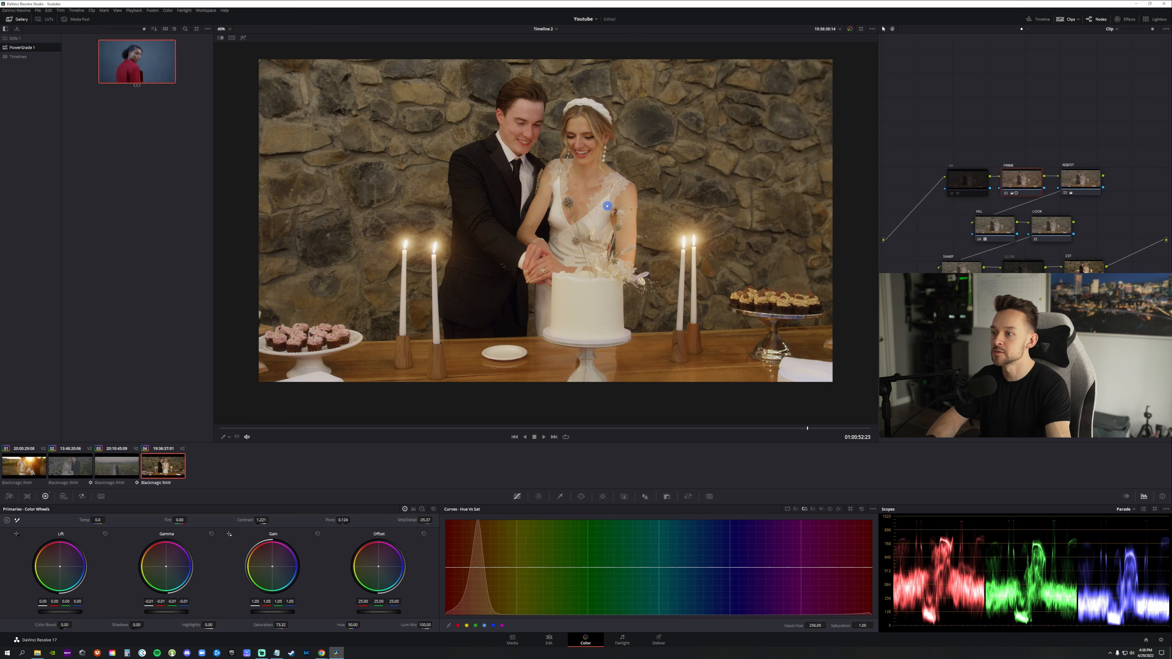
{"action": "left_click", "coordinate": [9, 501]}
{"action": "left_click_drag", "start_coordinate": [278, 523], "coordinate": [287, 531]}
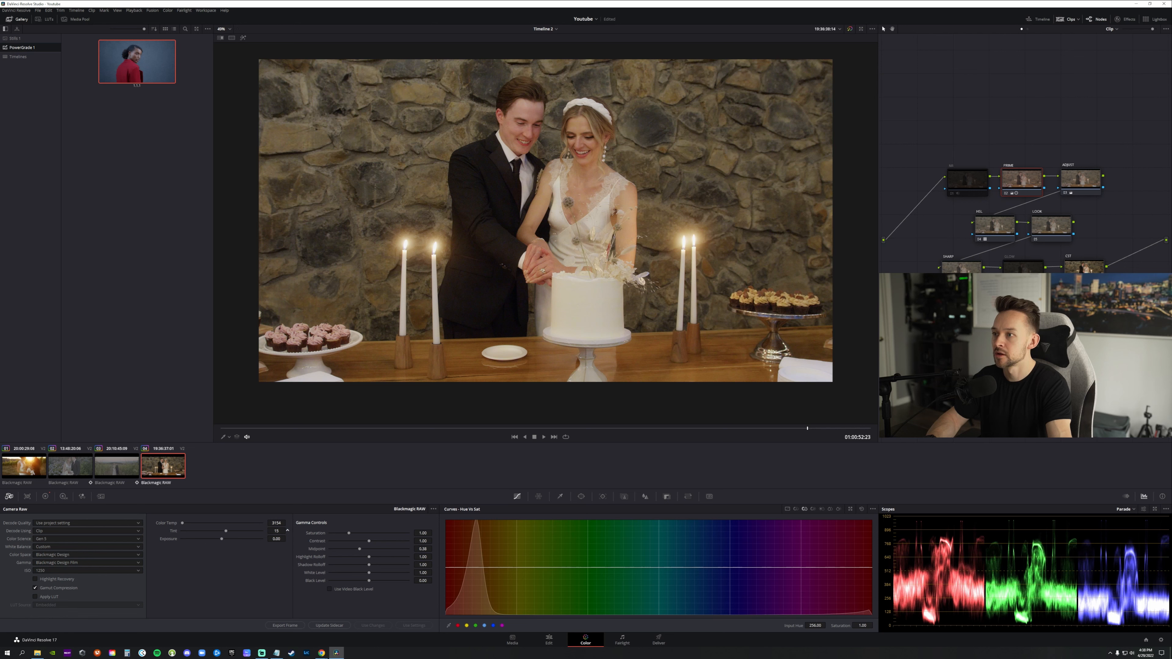
Step: Use the color wheels in the LOOK node to warm the gamma slightly and cool the gain slightly
{"action": "left_click", "coordinate": [45, 497]}
{"action": "left_click", "coordinate": [1051, 230]}
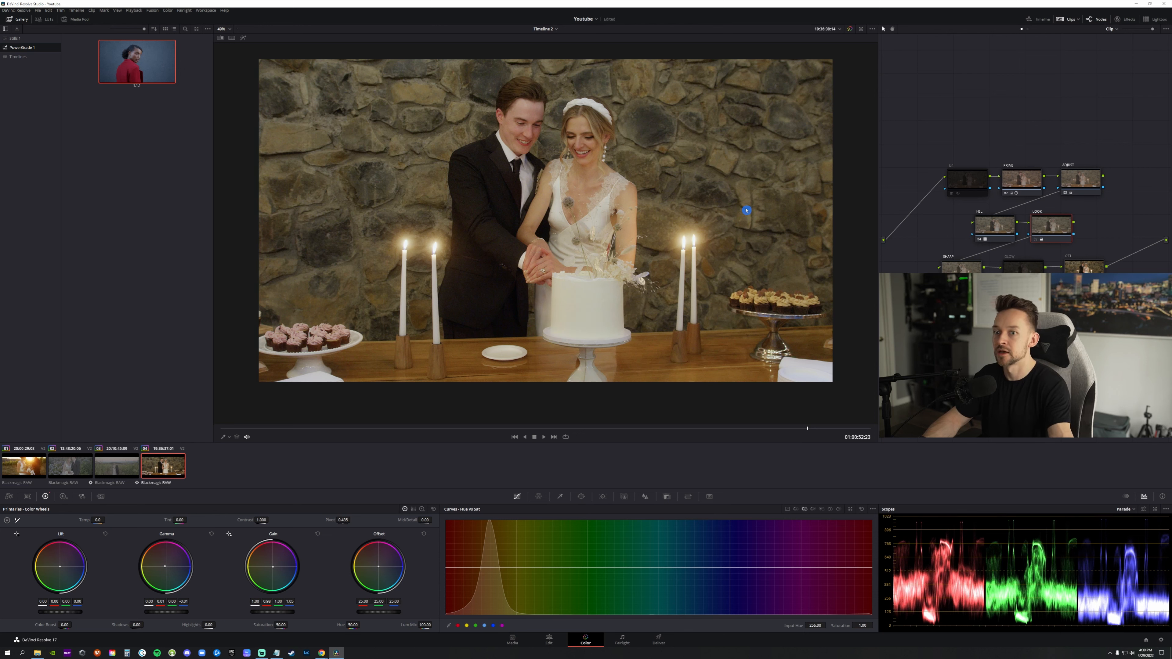
Step: Enable the GLOW node on the cake-cutting clip and check its Glow effect settings
{"action": "left_click", "coordinate": [1028, 263]}
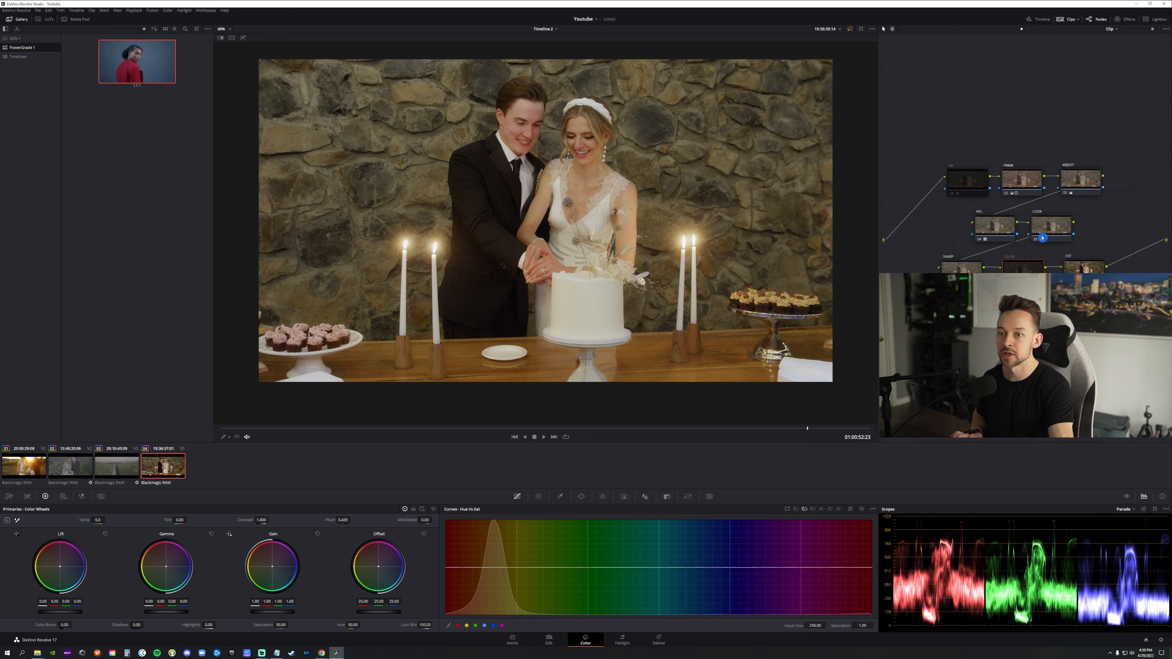
{"action": "key", "text": "ctrl+d"}
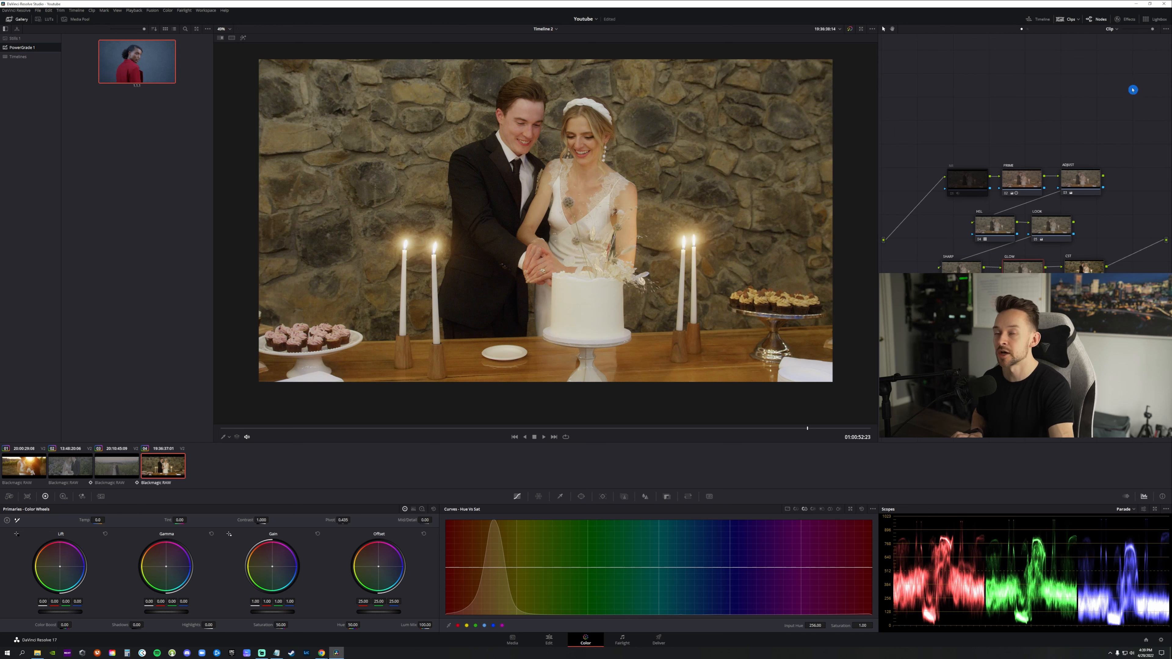
{"action": "left_click", "coordinate": [1124, 19]}
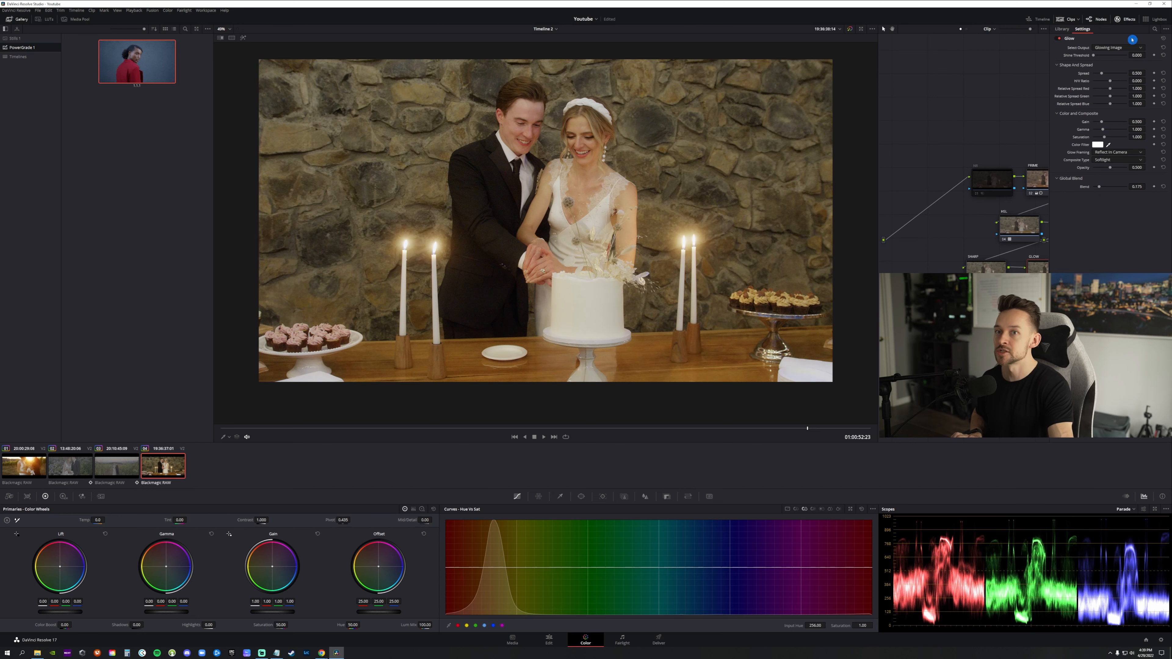
{"action": "left_click", "coordinate": [1127, 22]}
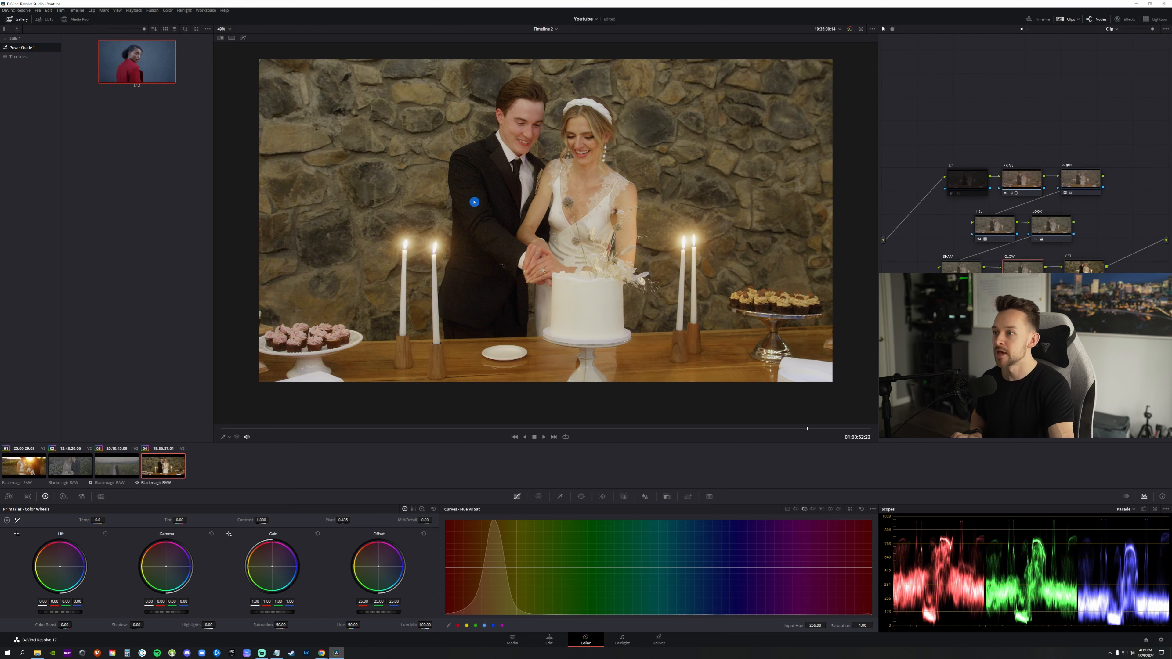
Step: Move the cake-cutting clip to around 01:00:52:18 and compare it side by side with the first clip in split screen
{"action": "left_click", "coordinate": [712, 428]}
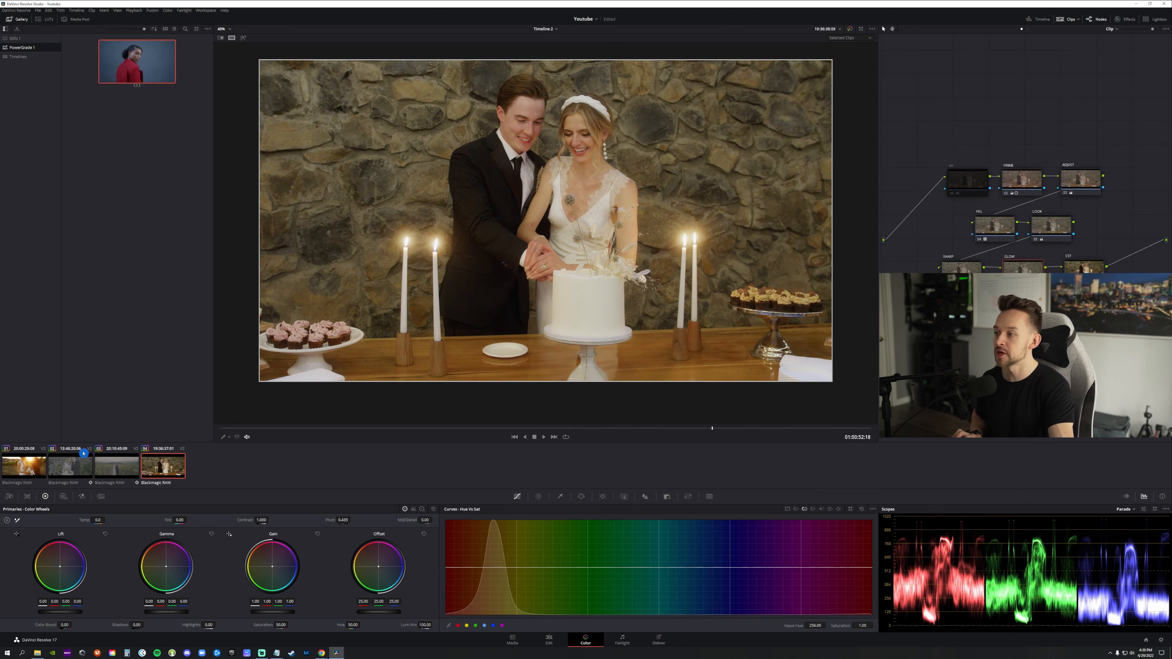
{"action": "left_click", "coordinate": [26, 473], "text": "ctrl"}
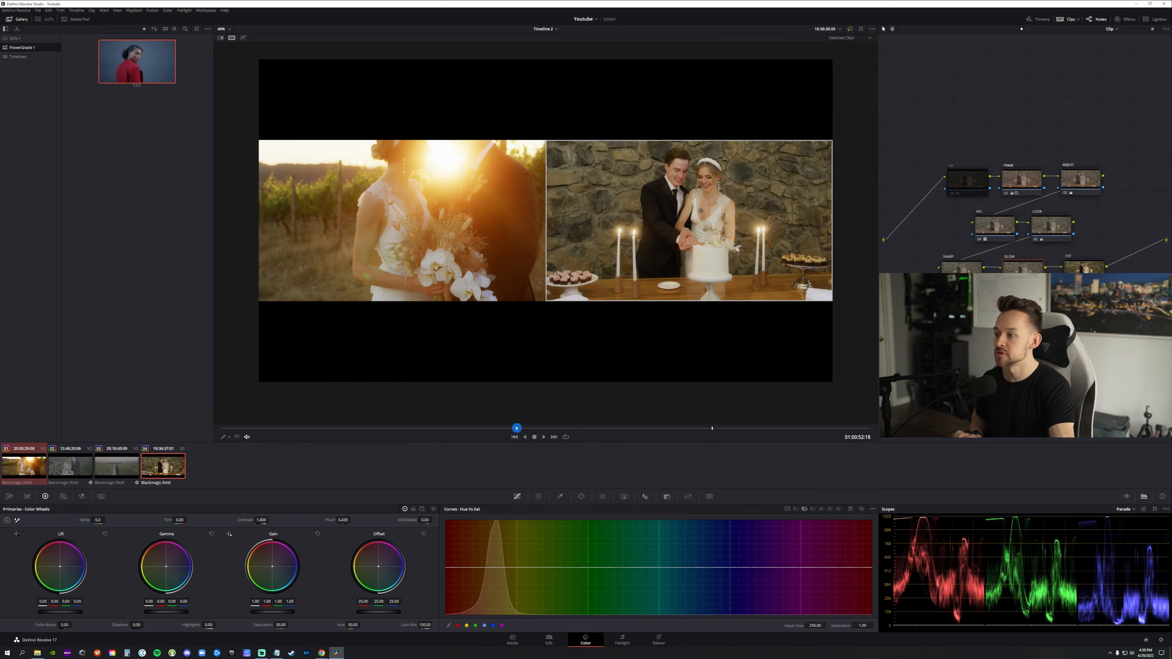
{"action": "left_click", "coordinate": [617, 428]}
{"action": "left_click_drag", "start_coordinate": [628, 428], "coordinate": [713, 427]}
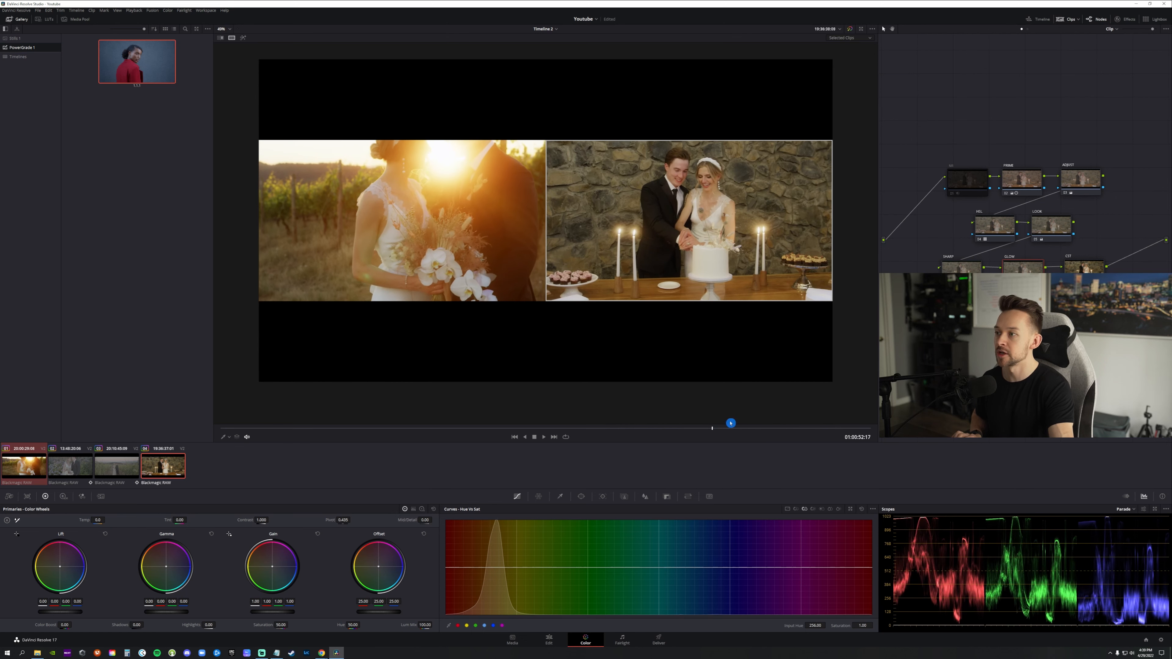
Step: Make the first clip current at 01:00:26:09 and compare its grade side by side with the cake-cutting clip
{"action": "left_click", "coordinate": [10, 472]}
{"action": "mouse_move", "coordinate": [611, 428]}
{"action": "left_mouse_down"}
{"action": "mouse_move", "coordinate": [844, 425]}
{"action": "mouse_move", "coordinate": [515, 442]}
{"action": "mouse_move", "coordinate": [602, 438]}
{"action": "left_mouse_up"}
{"action": "left_click", "coordinate": [163, 473], "text": "ctrl"}
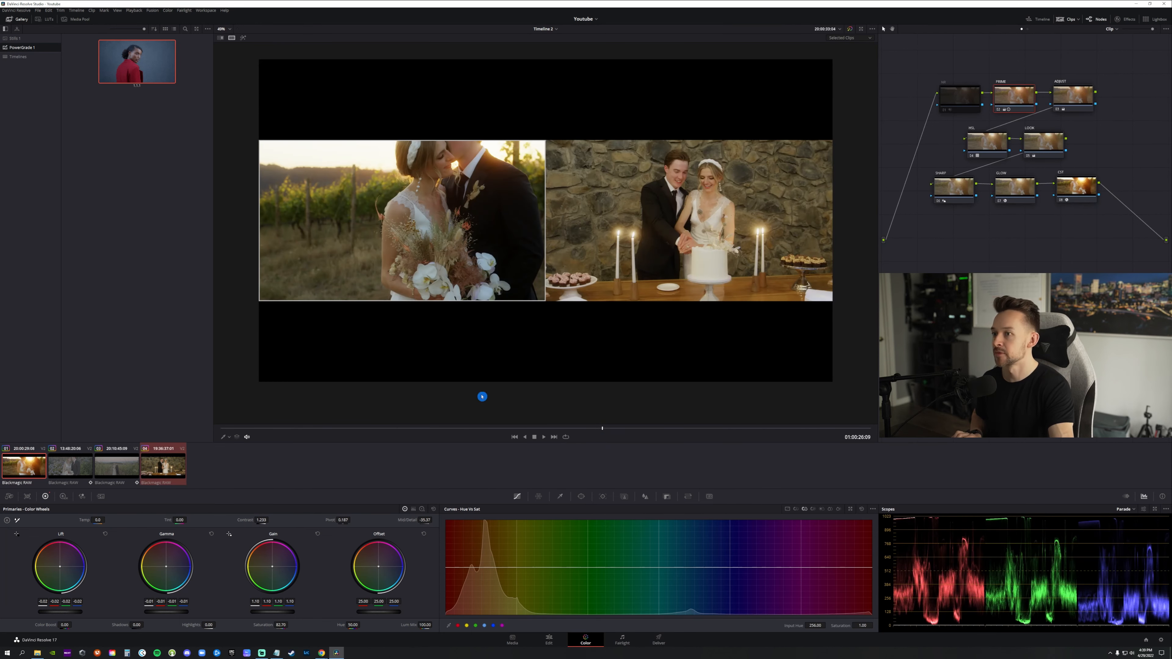
{"action": "scroll", "coordinate": [553, 278], "scroll_direction": "up", "scroll_amount": 3}
{"action": "scroll", "coordinate": [639, 253], "scroll_direction": "down", "scroll_amount": 3}
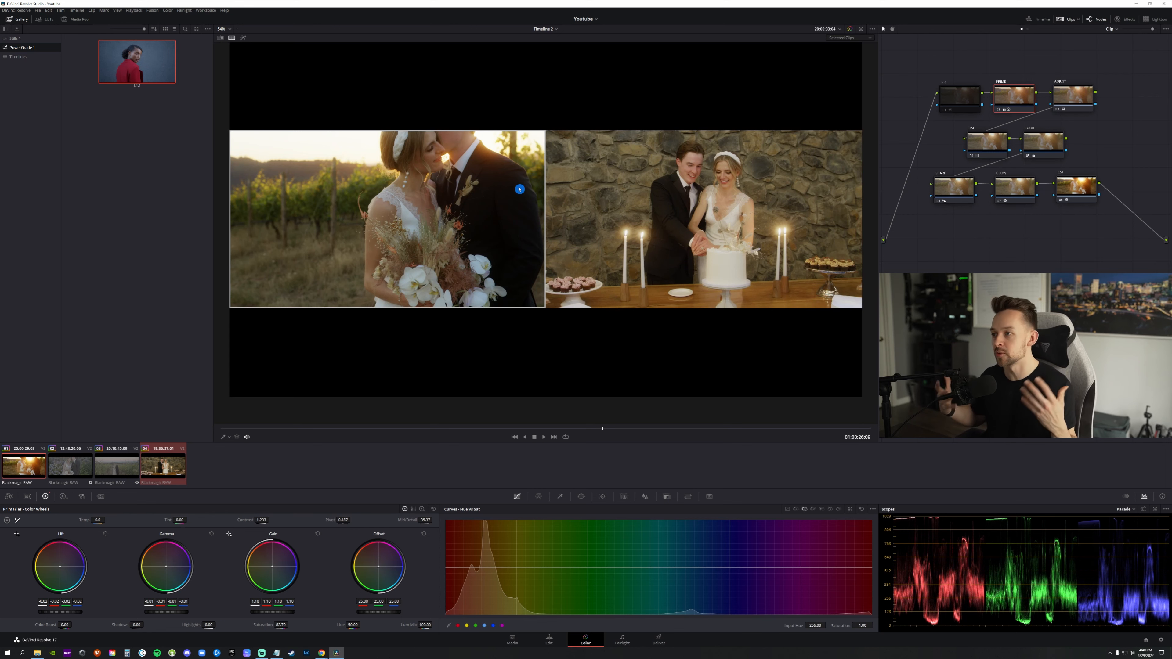
{"action": "scroll", "coordinate": [598, 200], "scroll_direction": "up", "scroll_amount": 3}
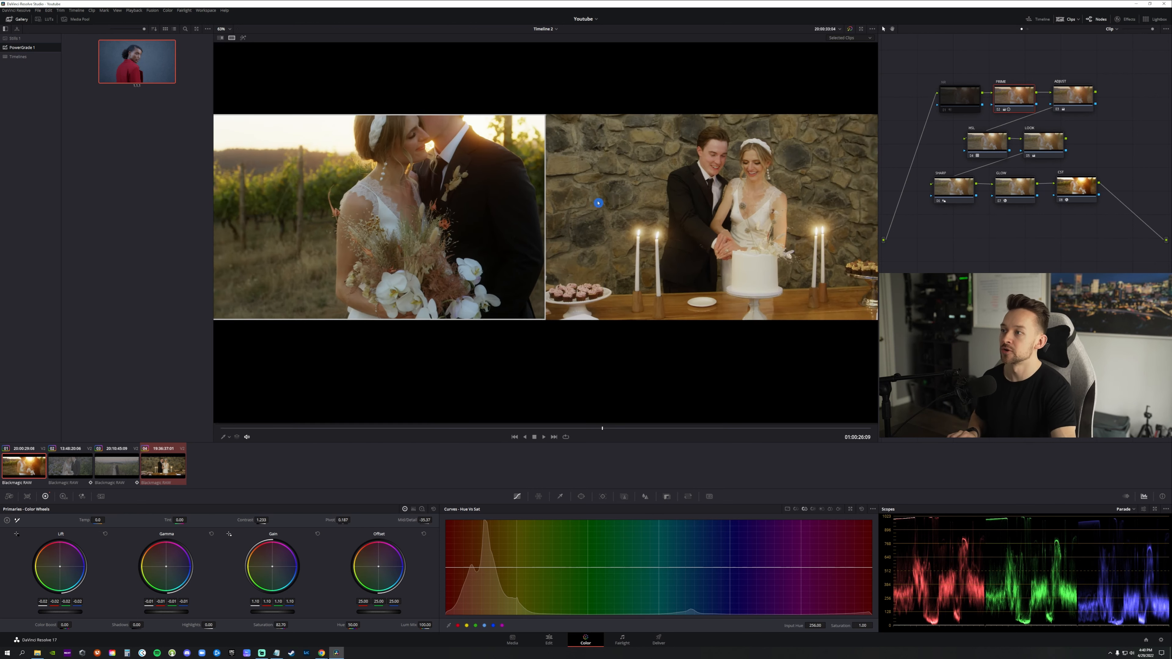
{"action": "scroll", "coordinate": [599, 201], "scroll_direction": "down", "scroll_amount": 4}
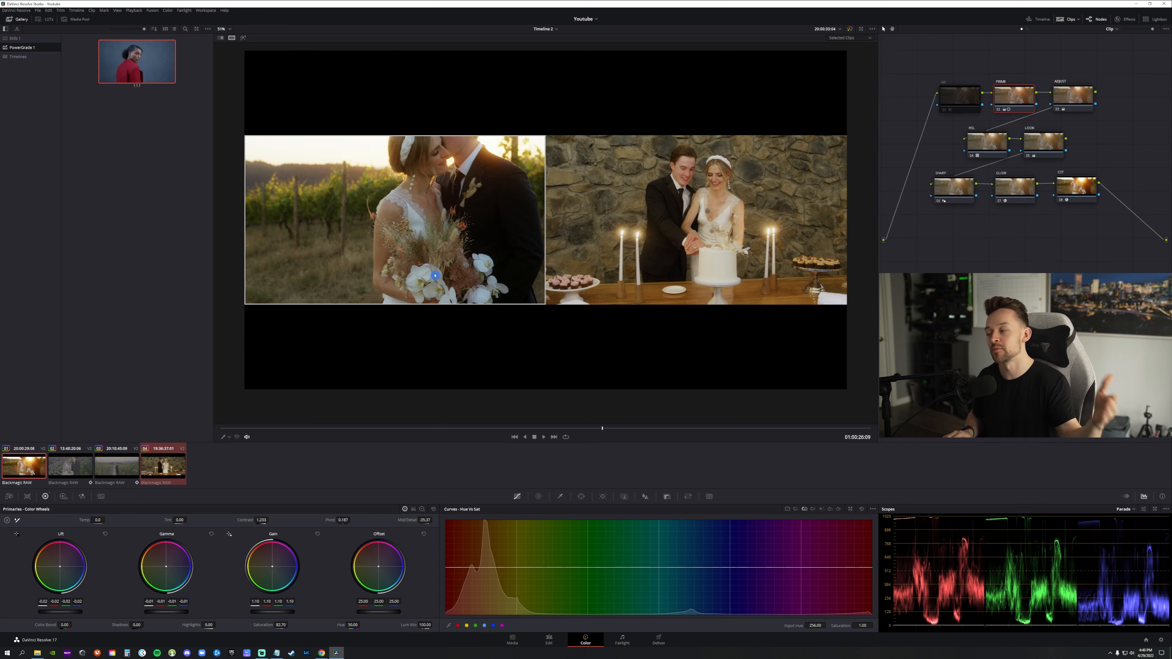
Step: Copy the first clip's grade onto the third clip of the couple between the vines and scrub it to 01:00:44:00
{"action": "left_click", "coordinate": [79, 472]}
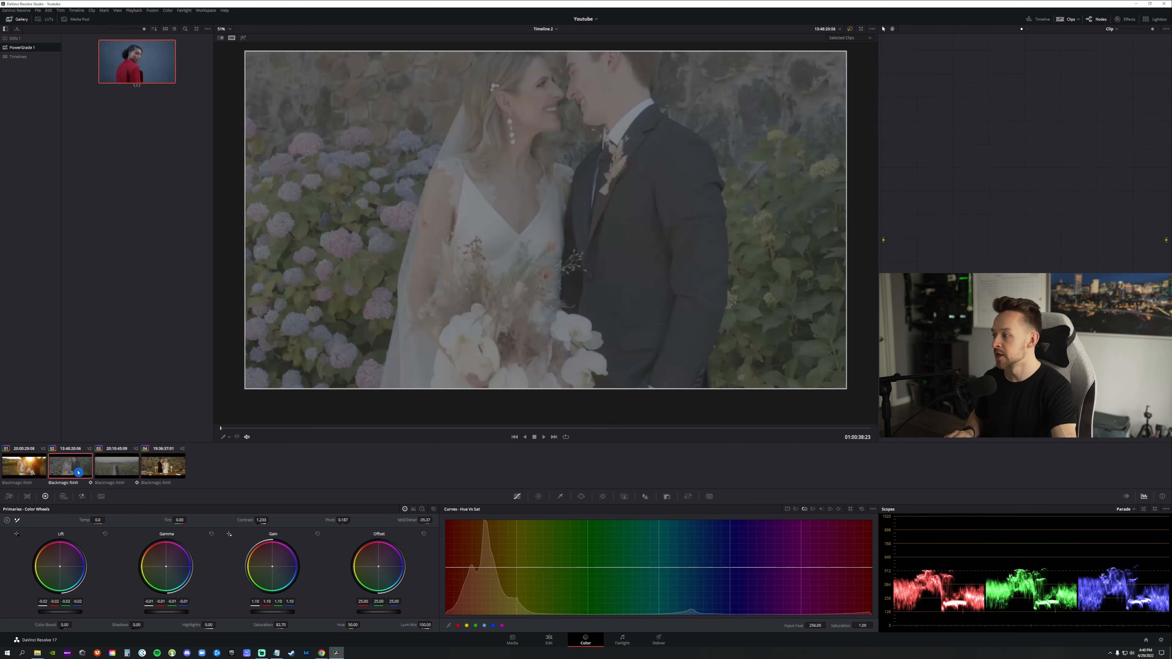
{"action": "left_click", "coordinate": [123, 469]}
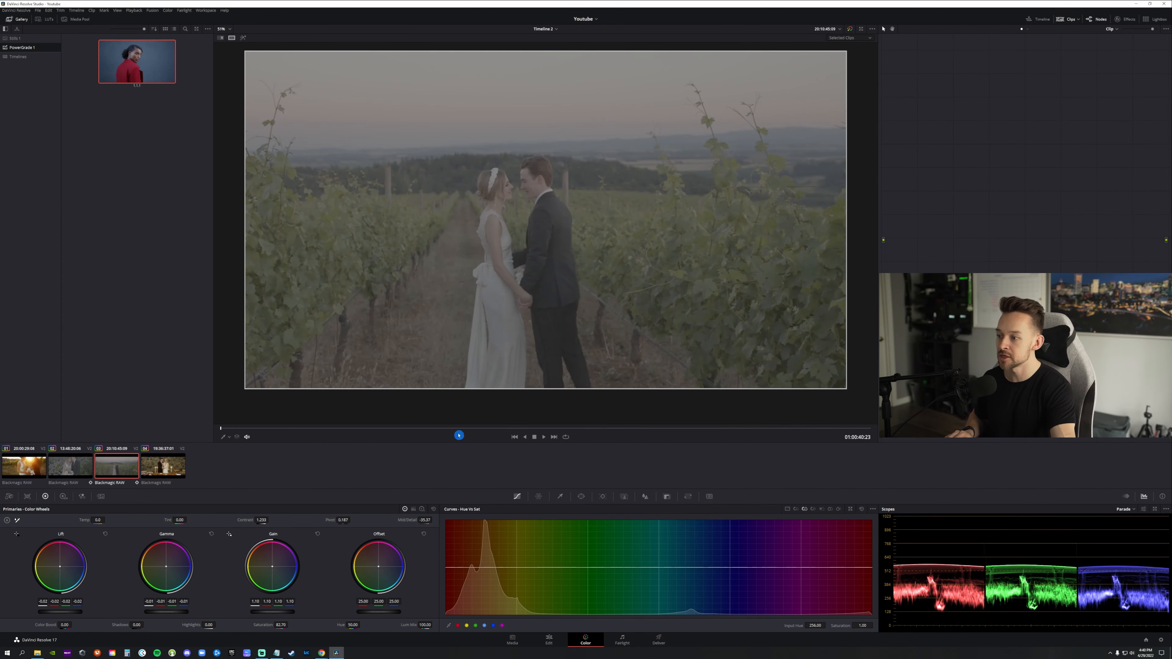
{"action": "middle_click", "coordinate": [37, 466]}
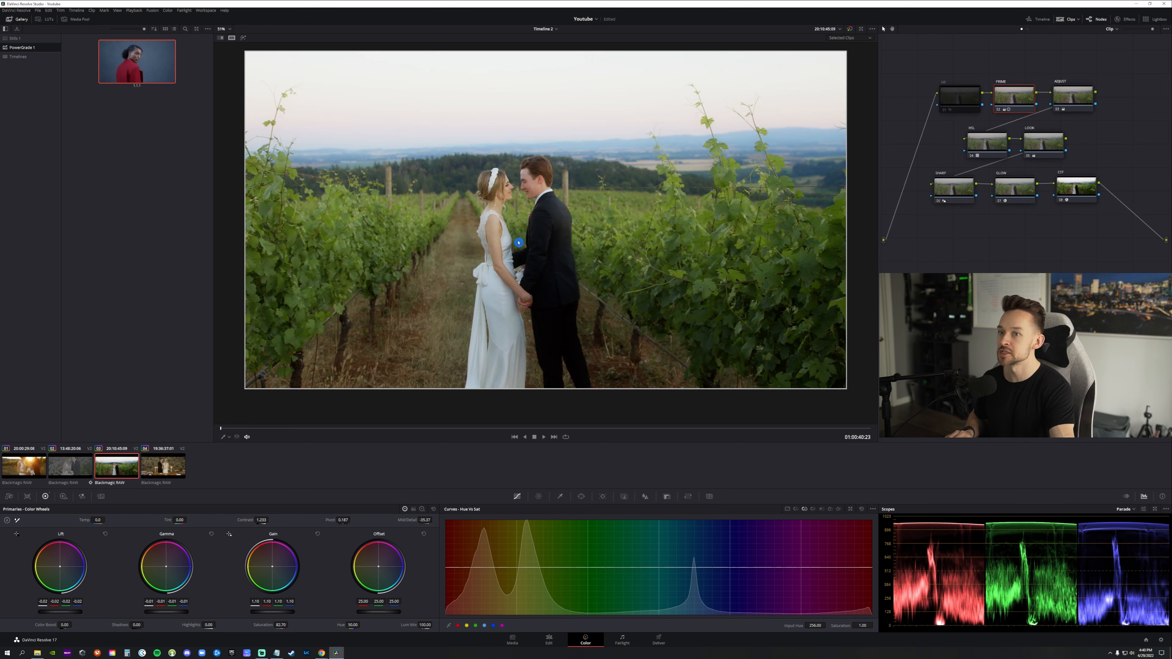
{"action": "left_click_drag", "start_coordinate": [530, 427], "coordinate": [821, 428]}
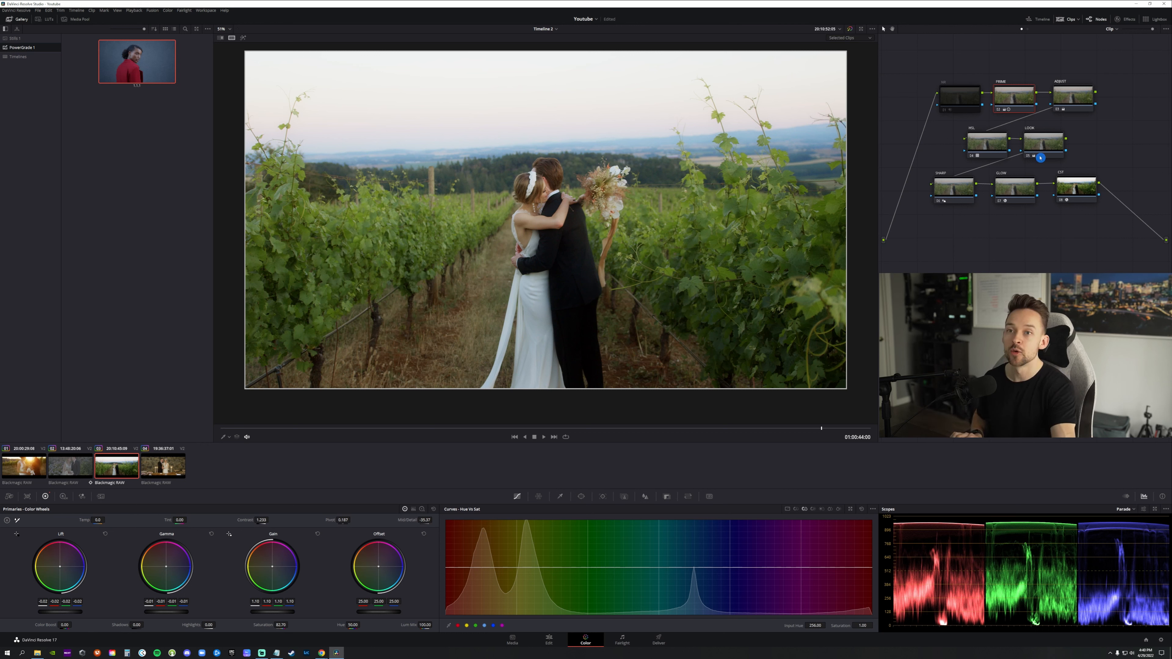
Step: Toggle the LOOK node off and on to check its effect on the vineyard-row clip
{"action": "left_click", "coordinate": [1047, 146]}
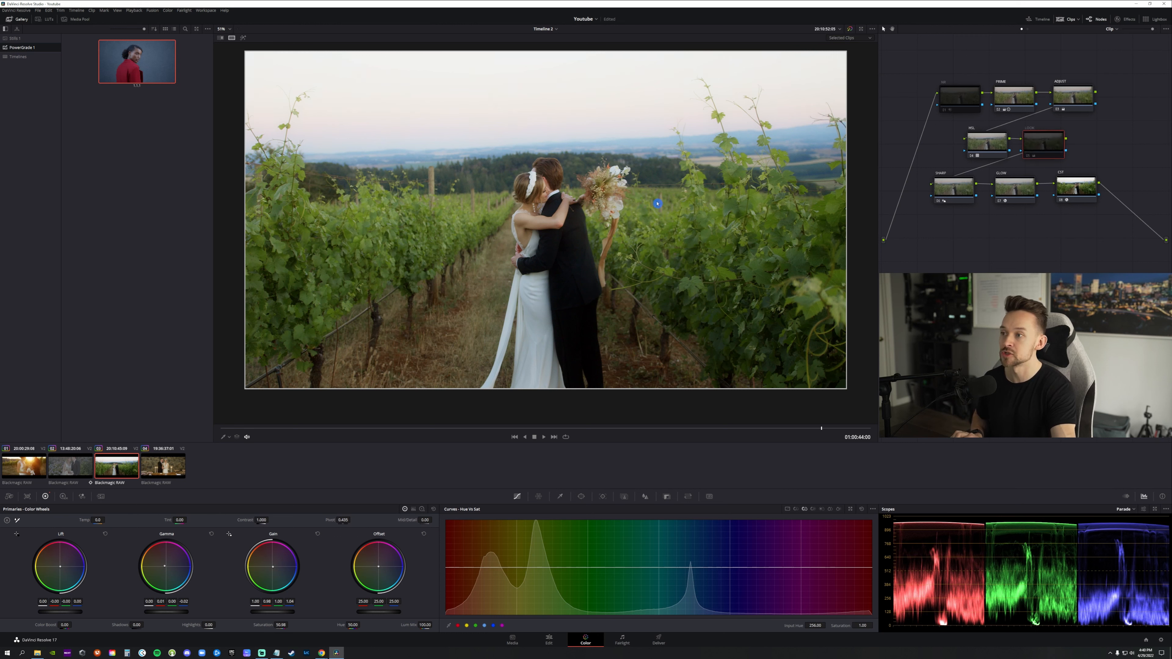
{"action": "key", "text": "ctrl+d"}
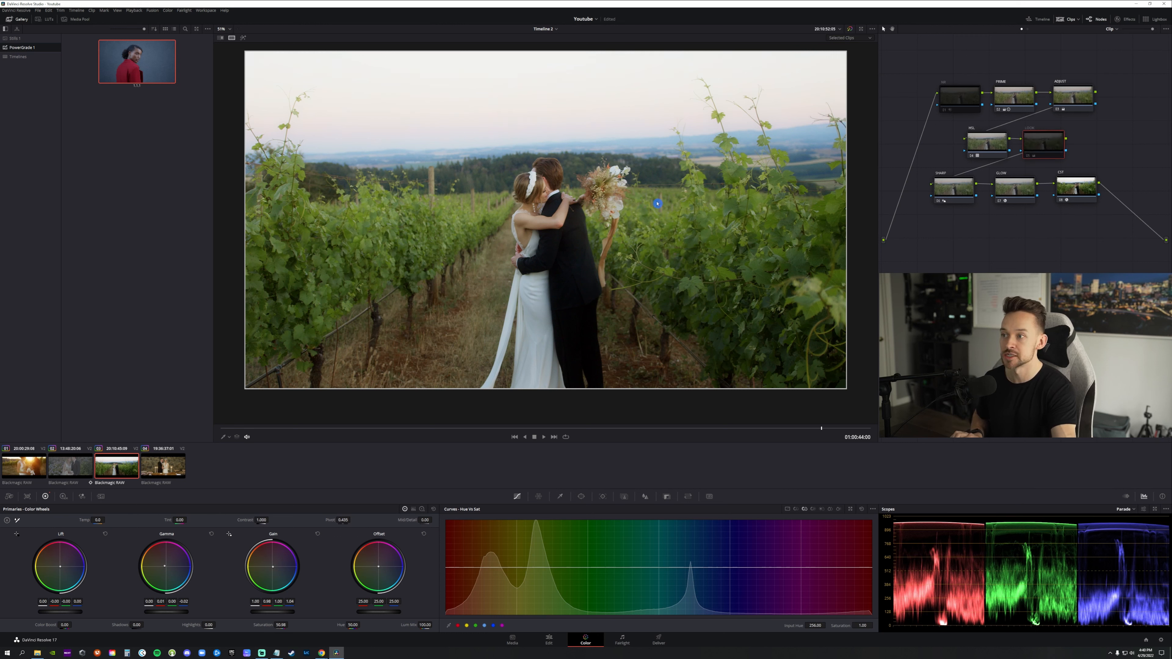
{"action": "key", "text": "ctrl+d"}
Step: Toggle the ADJUST node off and on repeatedly to check its effect on the vineyard-row clip
{"action": "left_click", "coordinate": [1064, 99]}
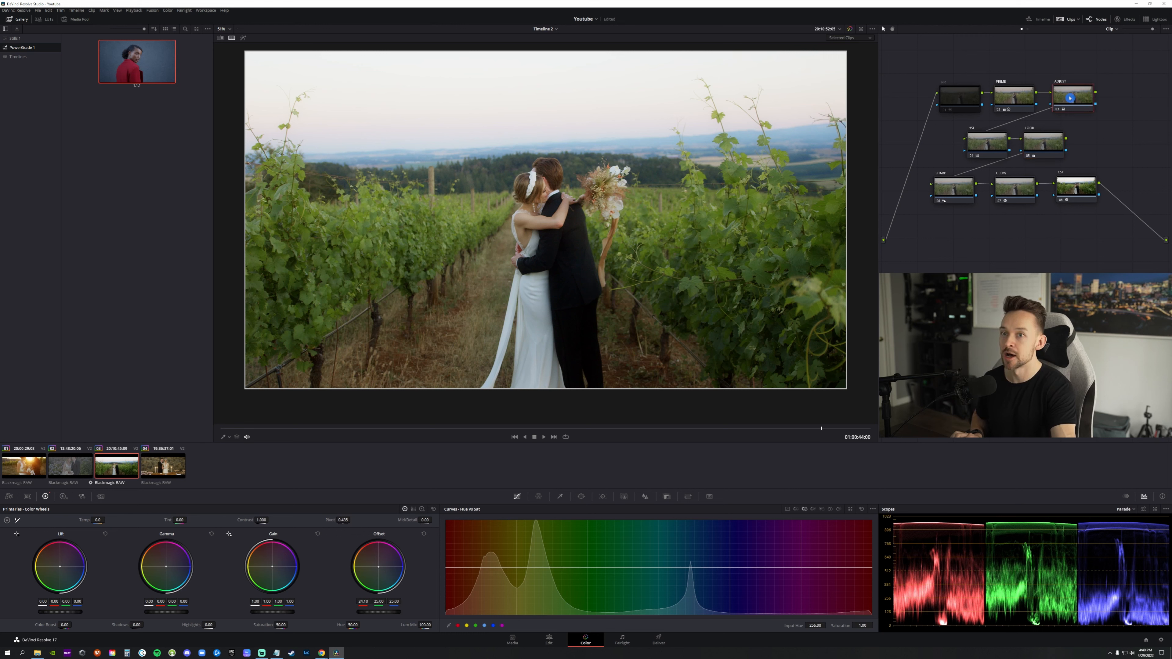
{"action": "key", "text": "ctrl+d"}
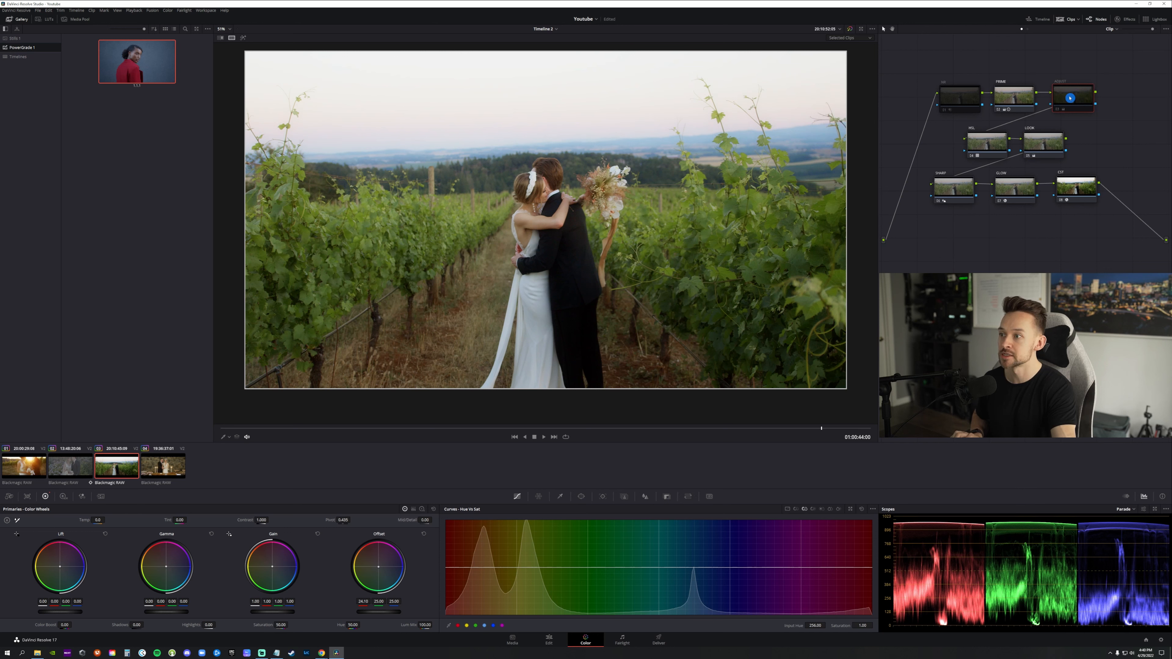
{"action": "key", "text": "ctrl+d"}
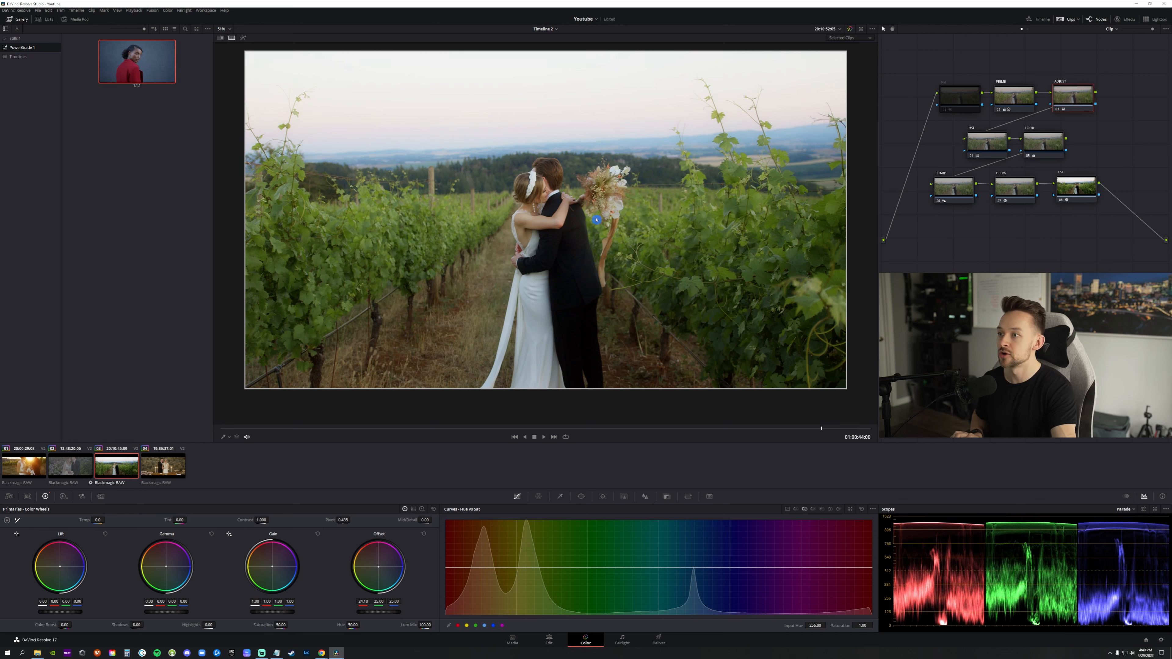
{"action": "key", "text": "ctrl+d"}
{"action": "key", "text": "ctrl+d"}
{"action": "key", "text": "ctrl+d"}
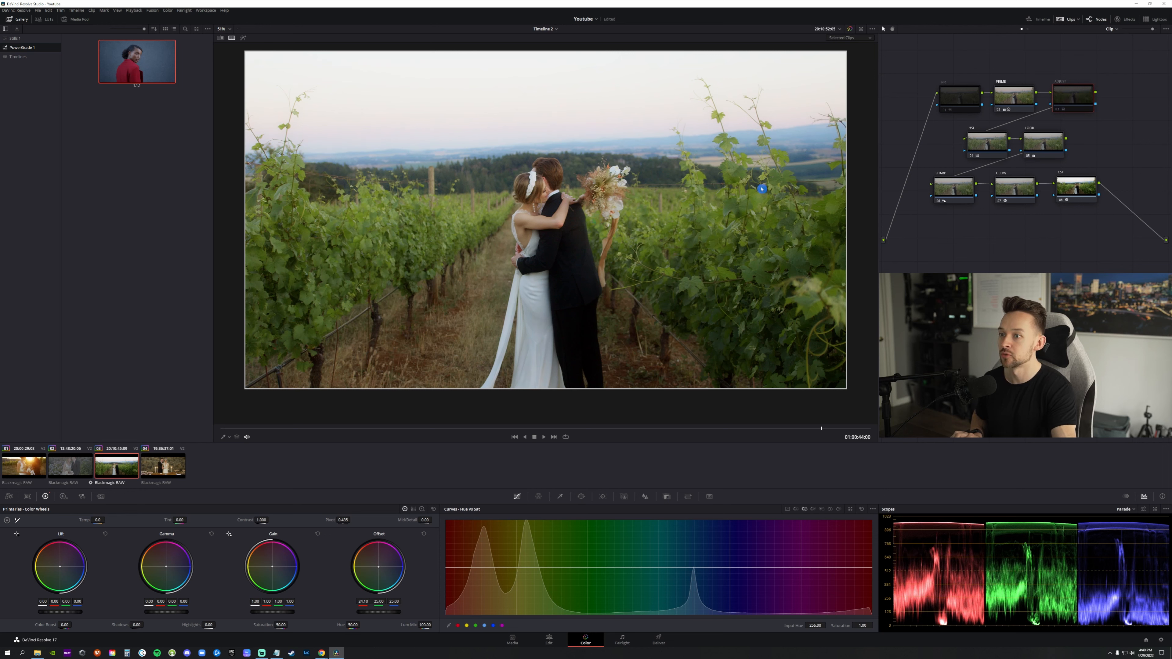
{"action": "key", "text": "ctrl+d"}
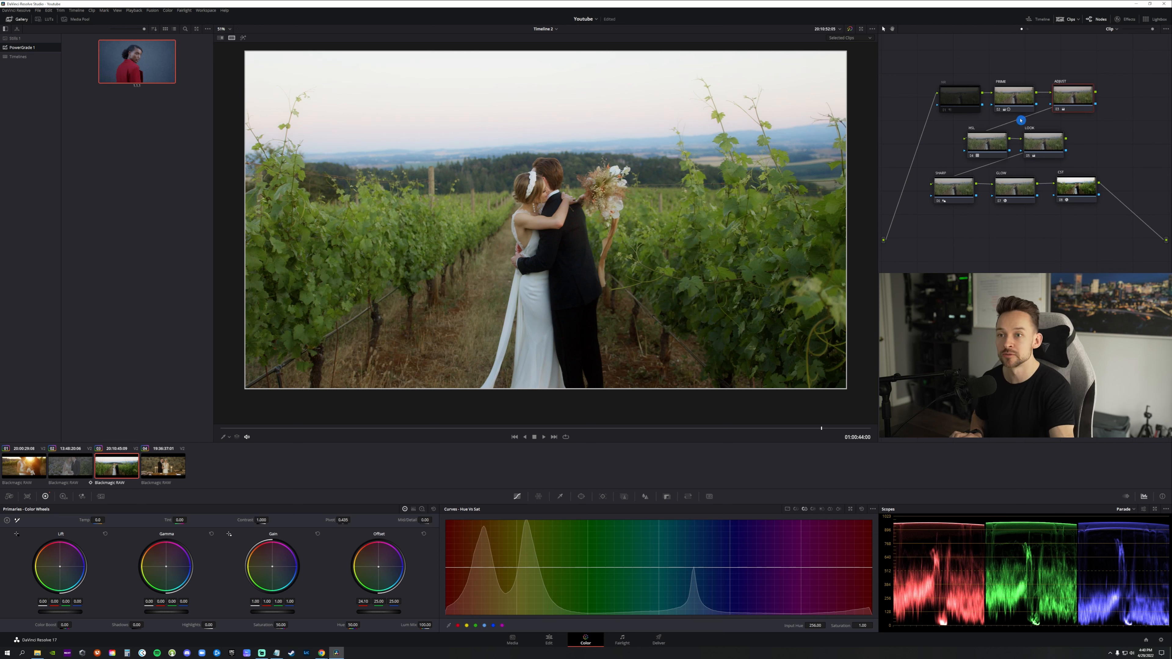
Step: Reset the corrections on the LOOK and ADJUST nodes of the vineyard-row clip
{"action": "left_click", "coordinate": [1046, 144]}
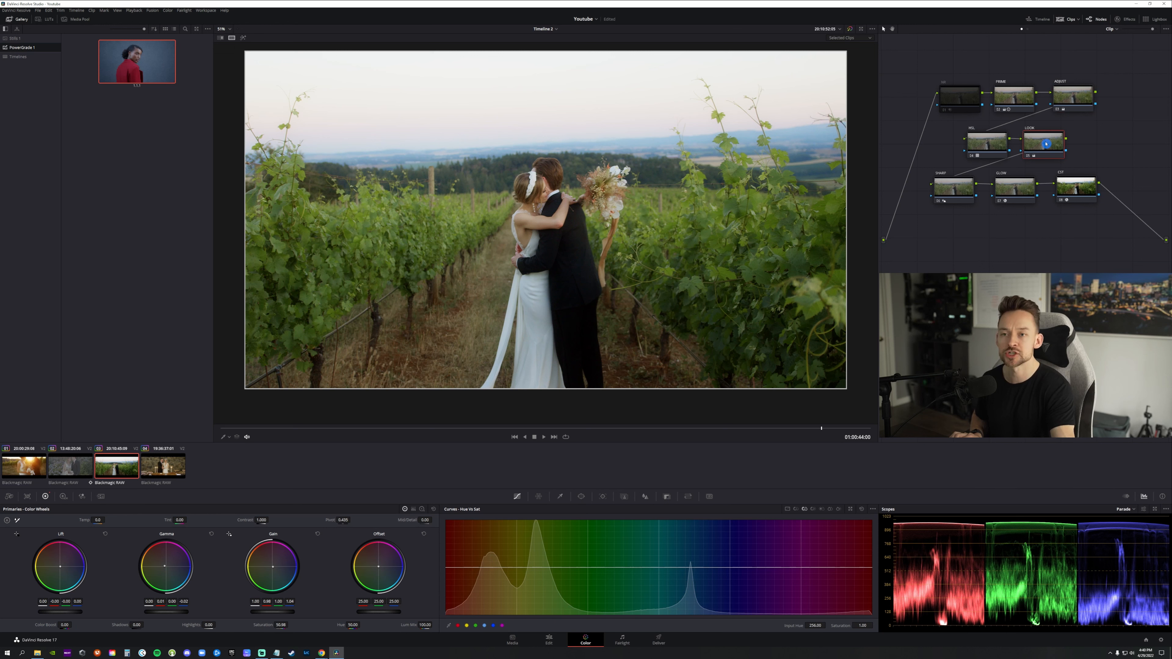
{"action": "left_click", "coordinate": [1075, 95]}
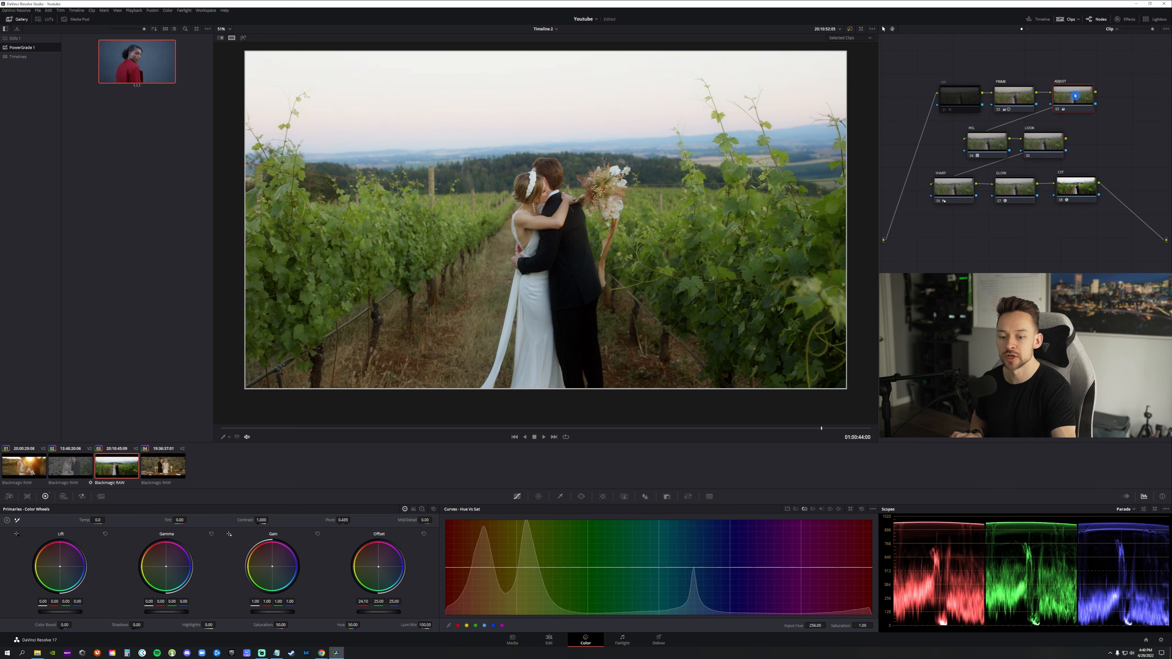
Step: At the vineyard-row clip's first frame, rebalance the second node with lift 0.02, gamma -0.05, pivot 0.224 and shadows -16
{"action": "left_click", "coordinate": [999, 103]}
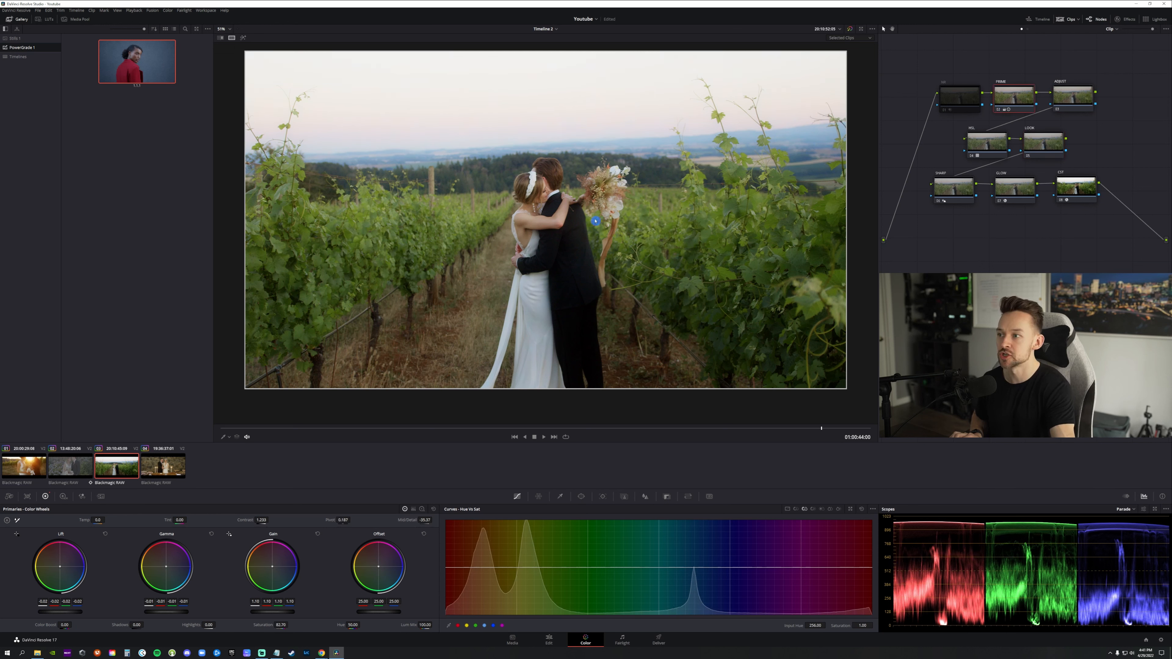
{"action": "left_click_drag", "start_coordinate": [295, 428], "coordinate": [222, 428]}
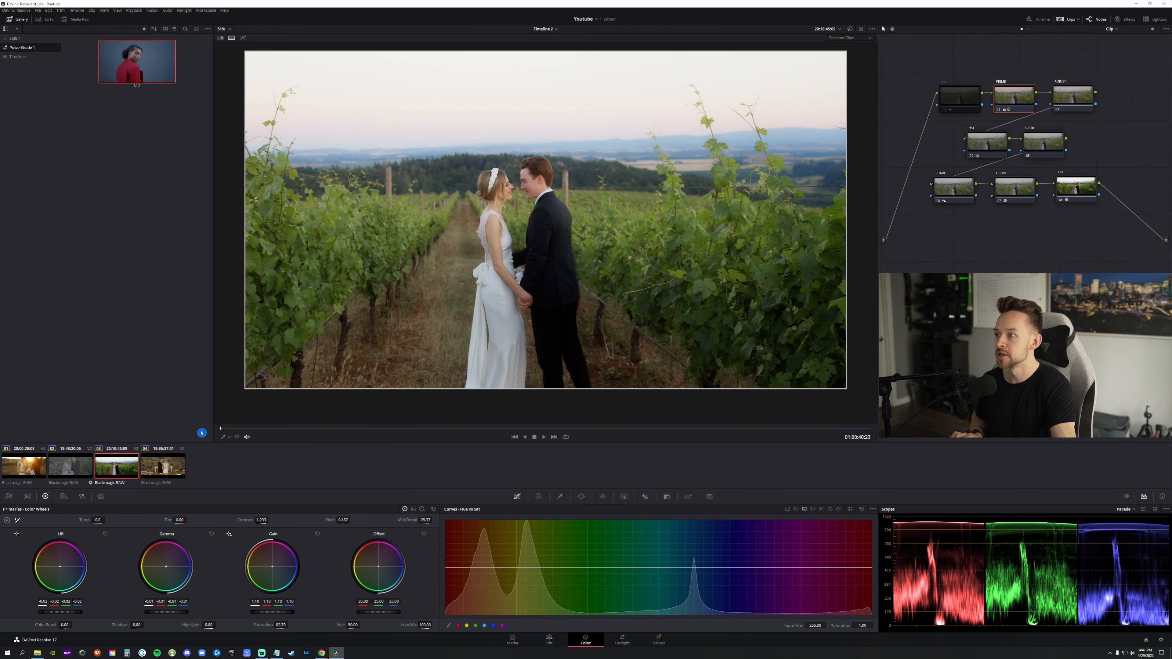
{"action": "scroll", "coordinate": [768, 201], "scroll_direction": "up", "scroll_amount": 1}
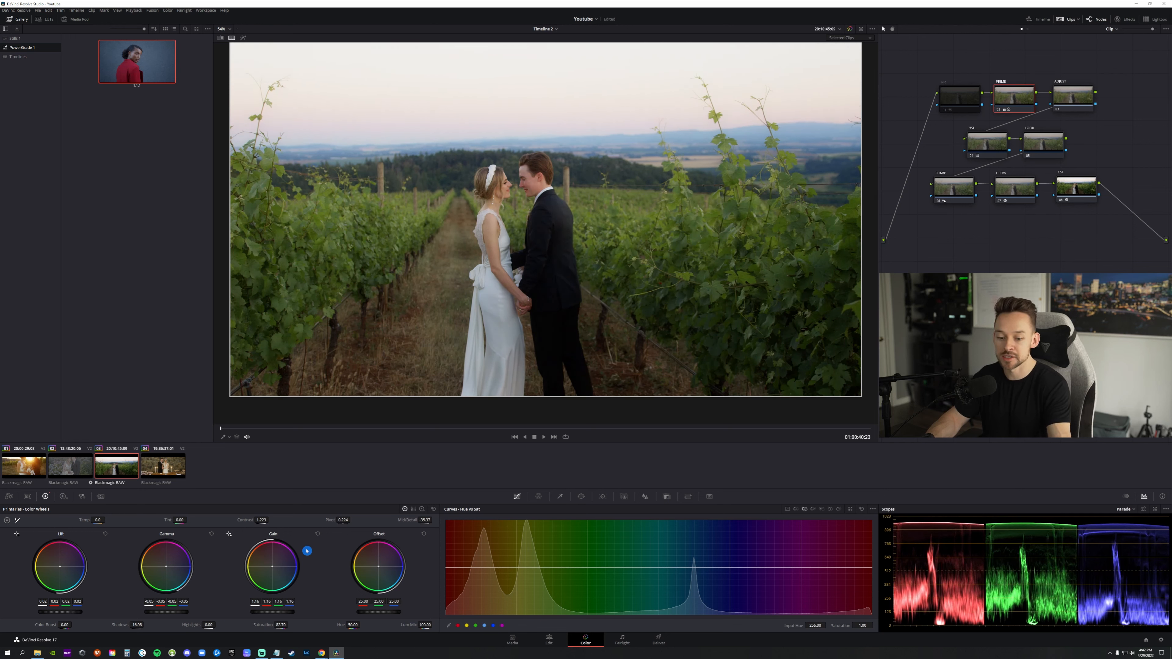
{"action": "scroll", "coordinate": [501, 290], "scroll_direction": "down", "scroll_amount": 2}
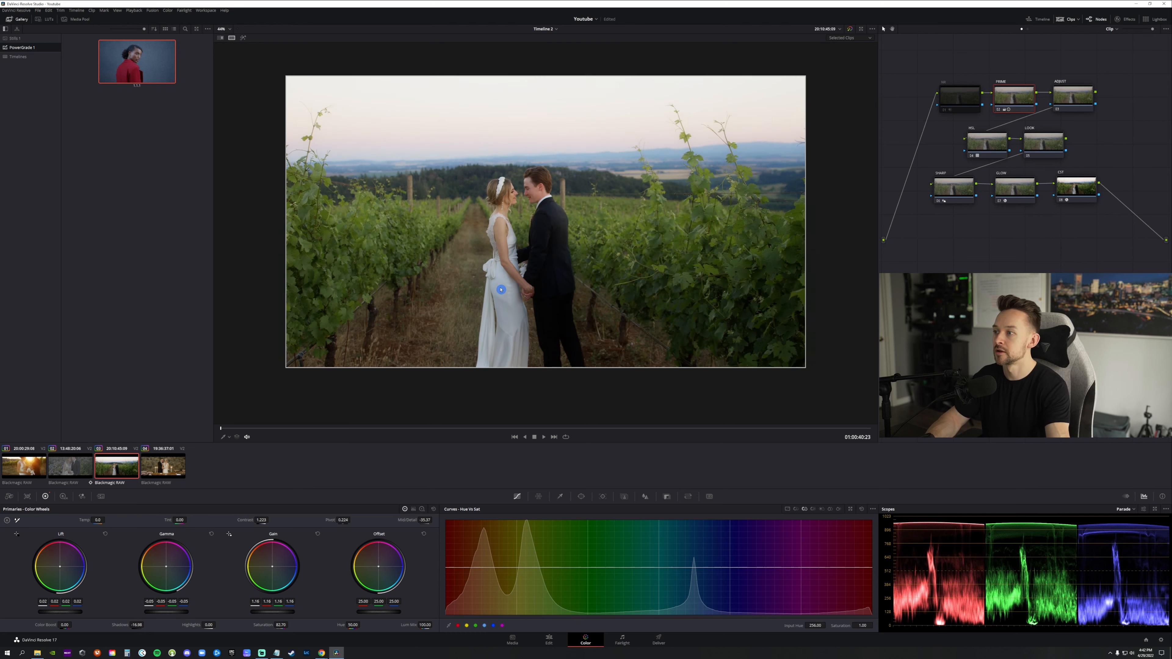
{"action": "scroll", "coordinate": [500, 289], "scroll_direction": "up", "scroll_amount": 3}
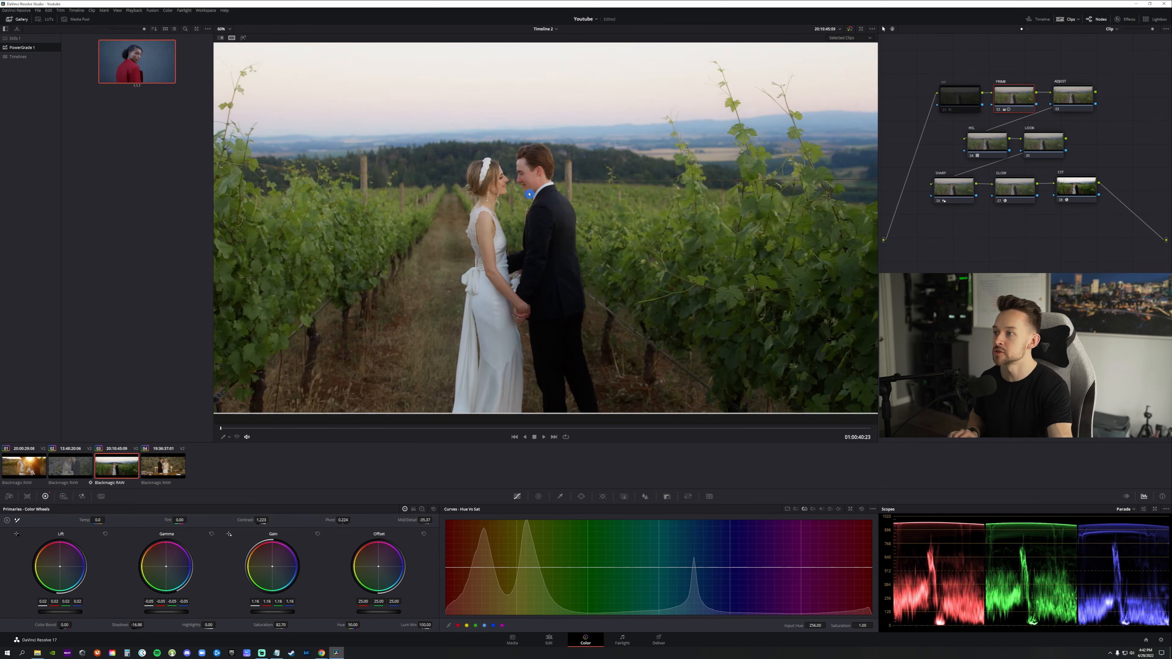
{"action": "scroll", "coordinate": [530, 194], "scroll_direction": "down", "scroll_amount": 1}
Step: Set the vineyard-row clip's Camera Raw color temperature to 6320 and tint to 7, then return to the color wheels
{"action": "left_click", "coordinate": [1083, 106]}
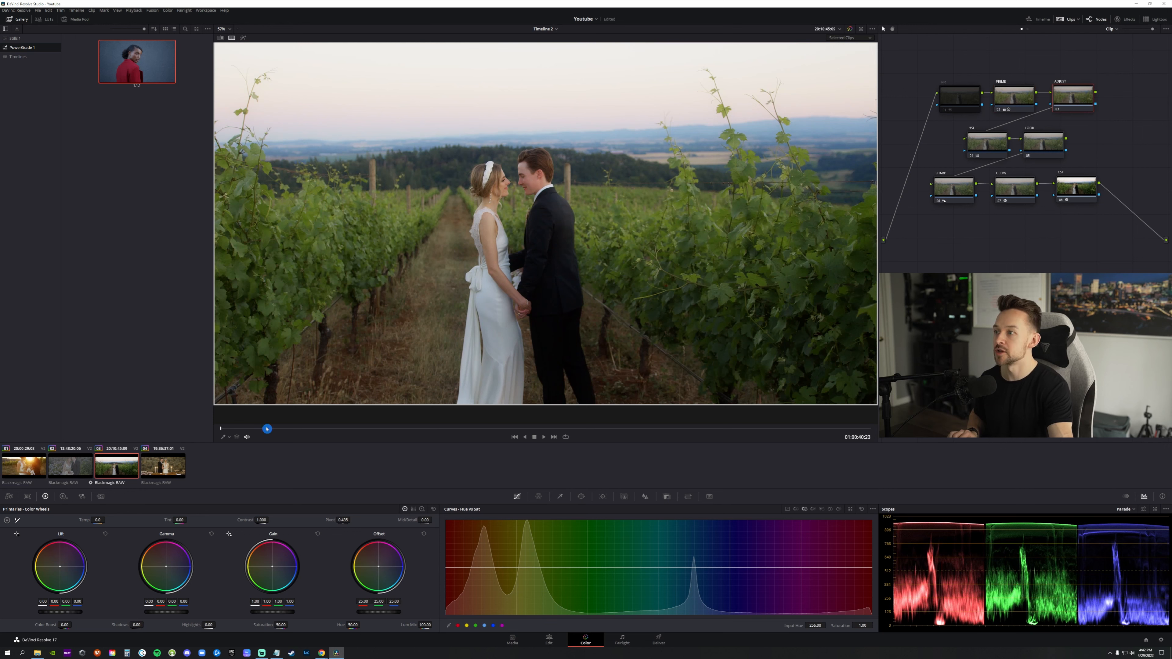
{"action": "left_click", "coordinate": [9, 497]}
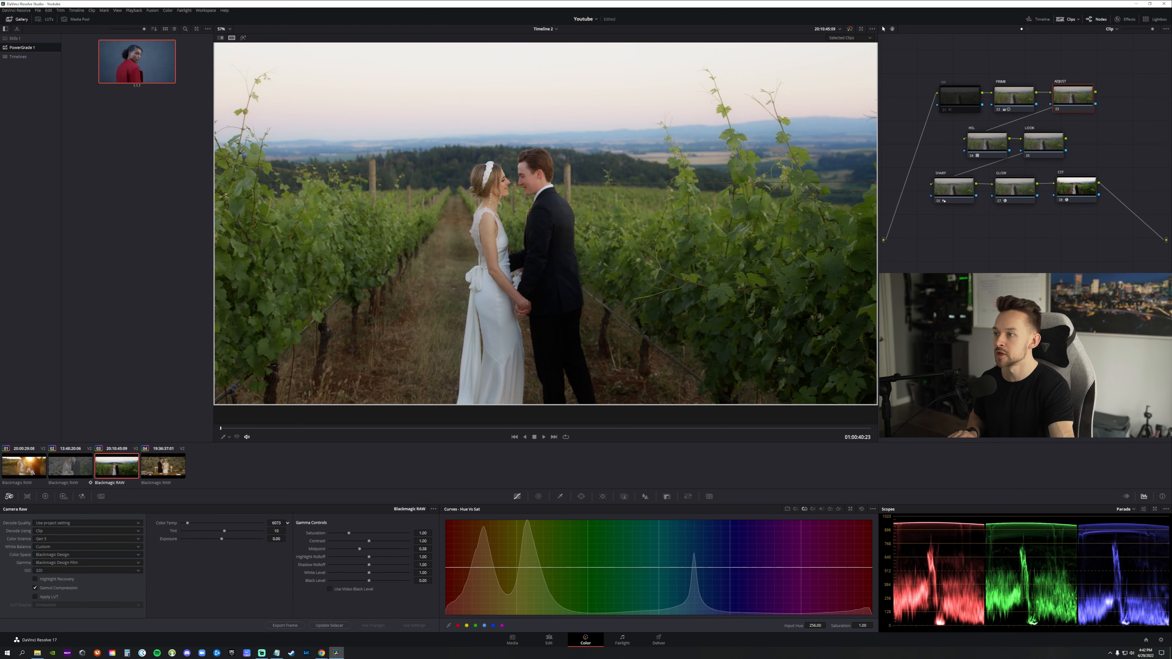
{"action": "left_click_drag", "start_coordinate": [277, 523], "coordinate": [290, 523]}
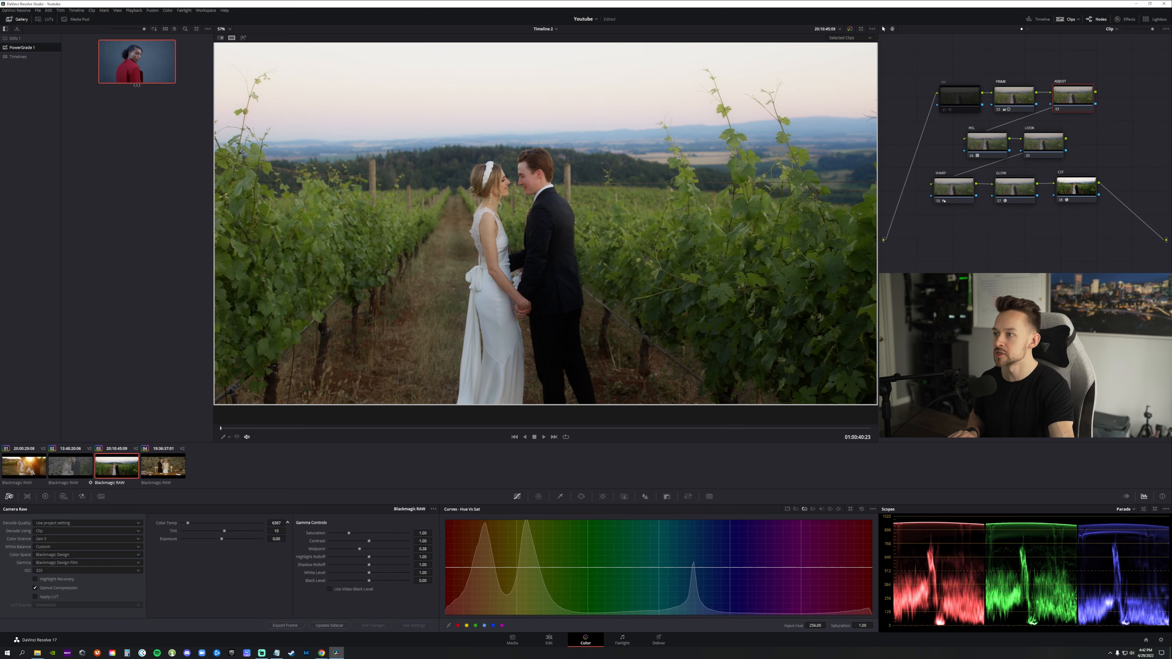
{"action": "scroll", "coordinate": [425, 356], "scroll_direction": "down", "scroll_amount": 2}
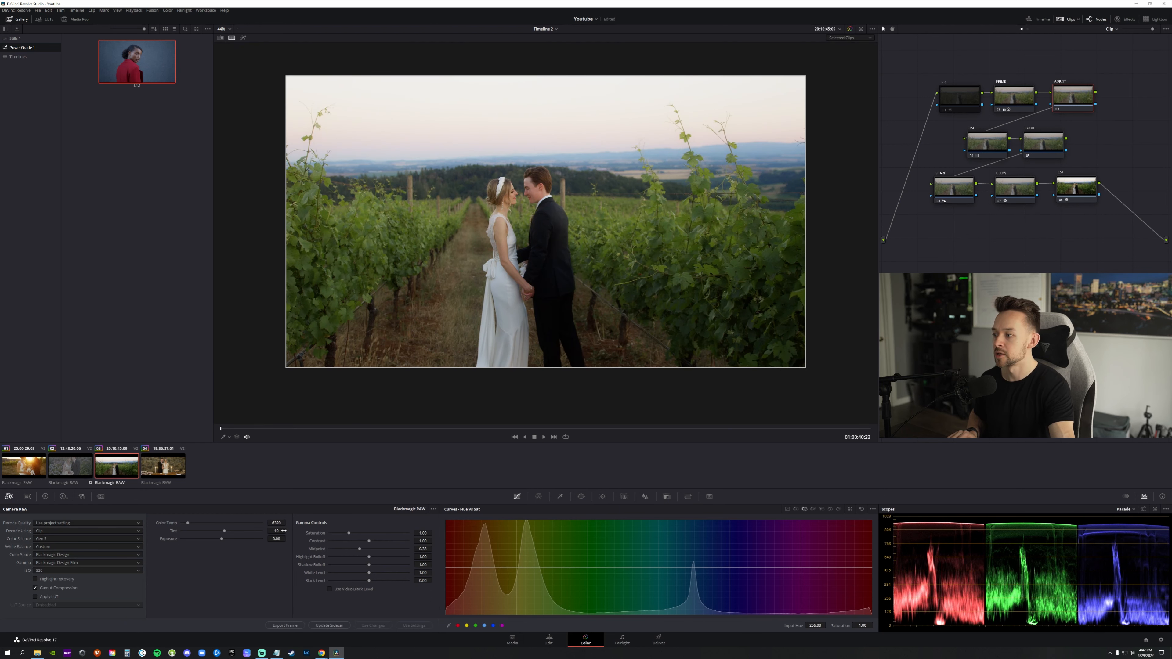
{"action": "left_click_drag", "start_coordinate": [277, 530], "coordinate": [276, 530]}
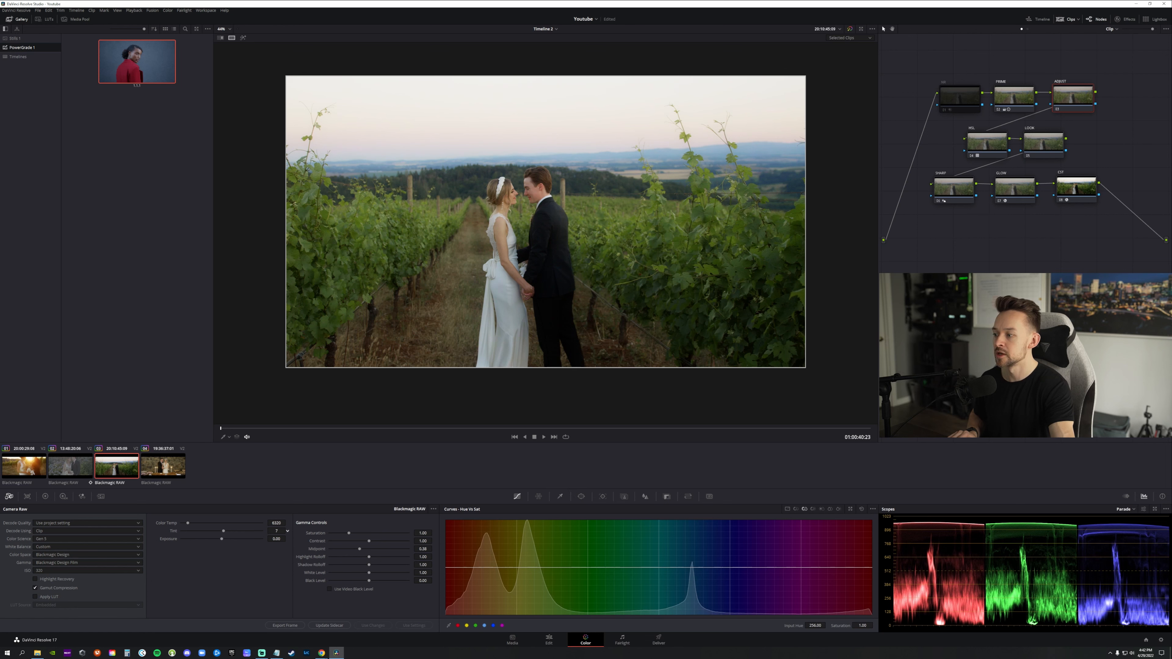
{"action": "left_click", "coordinate": [47, 497]}
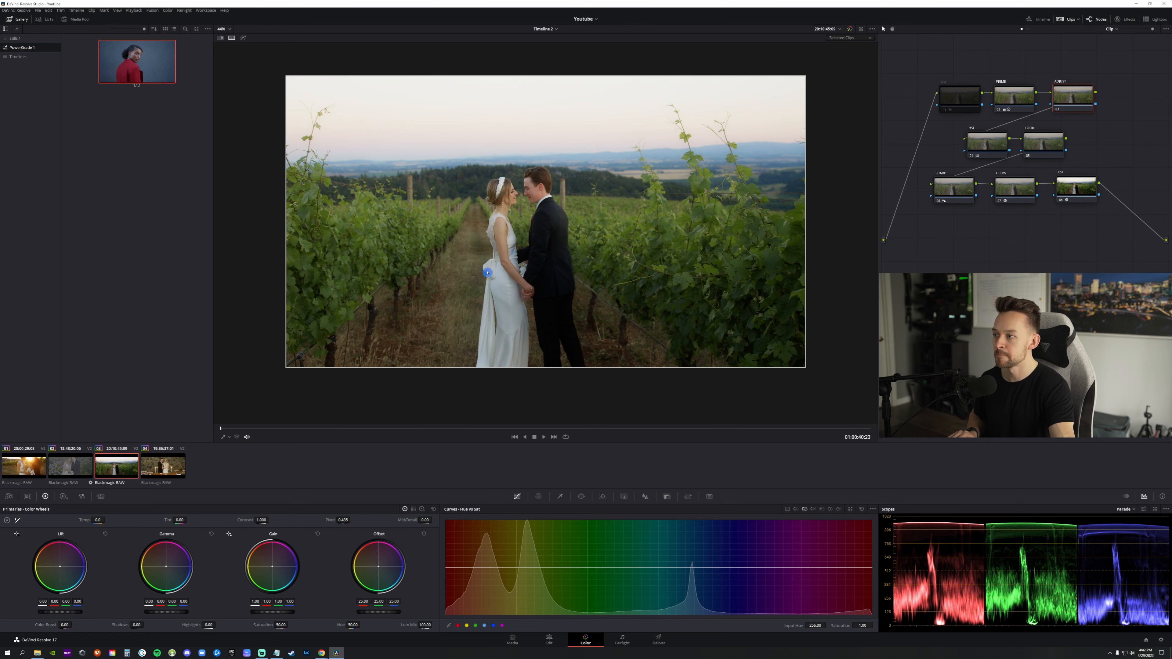
Step: Adjust the color balance on the LOOK node, setting blue gamma to -0.01 and blue gain to 1.03
{"action": "scroll", "coordinate": [769, 144], "scroll_direction": "down", "scroll_amount": 1}
{"action": "scroll", "coordinate": [769, 143], "scroll_direction": "up", "scroll_amount": 2}
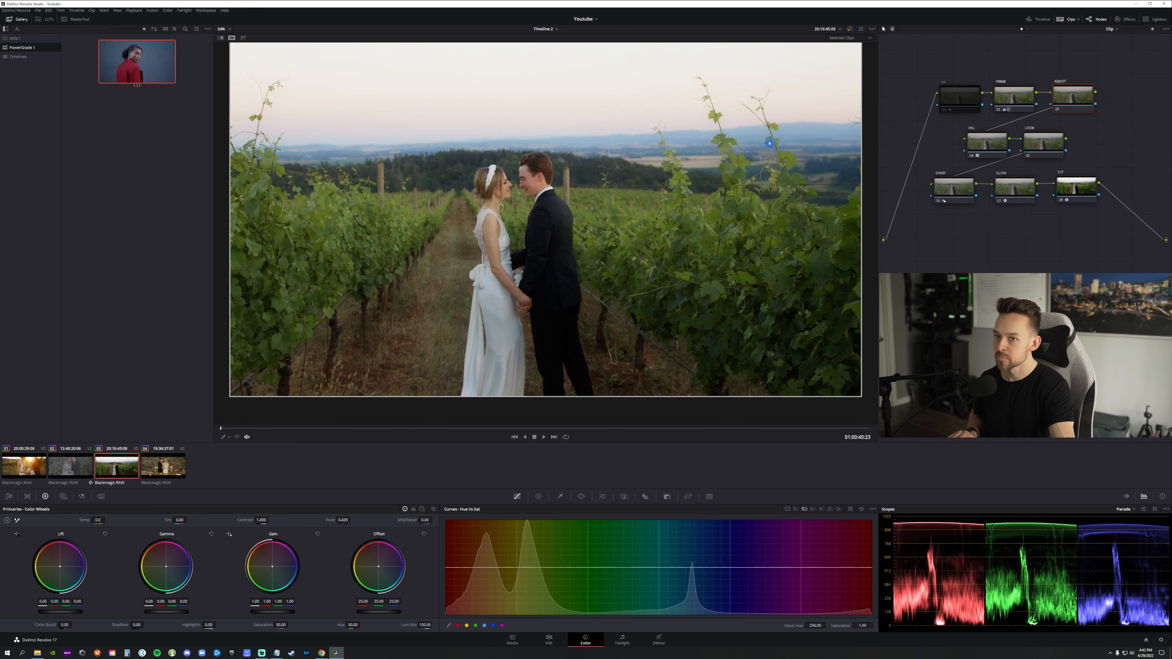
{"action": "left_click", "coordinate": [1033, 148]}
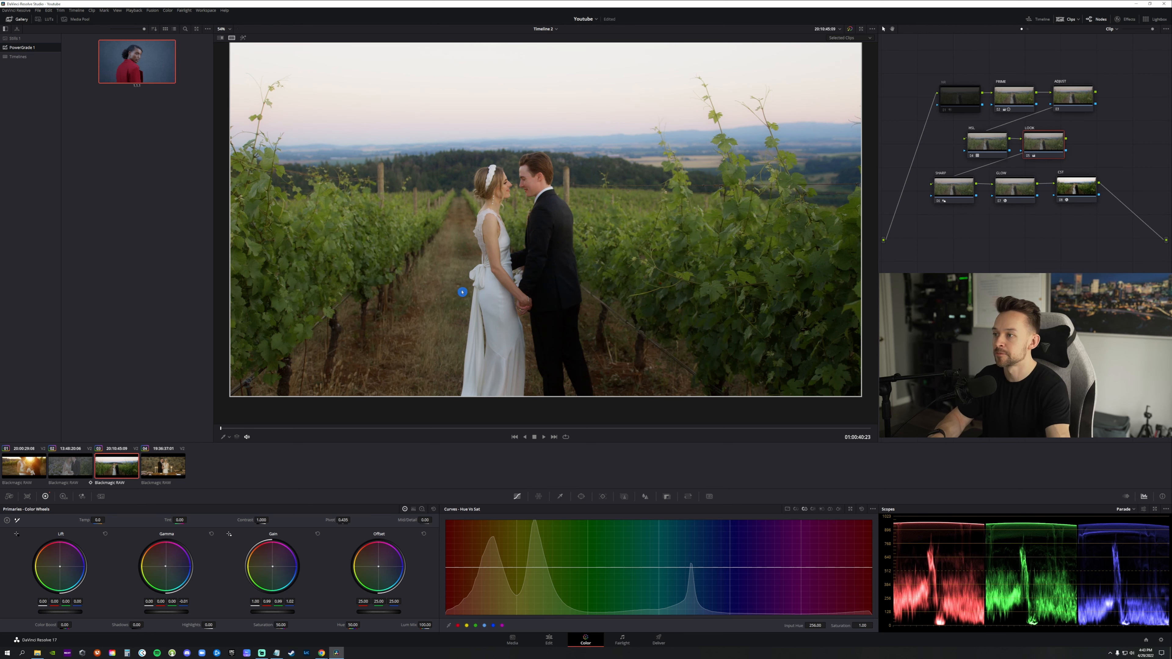
{"action": "scroll", "coordinate": [340, 398], "scroll_direction": "down", "scroll_amount": 2}
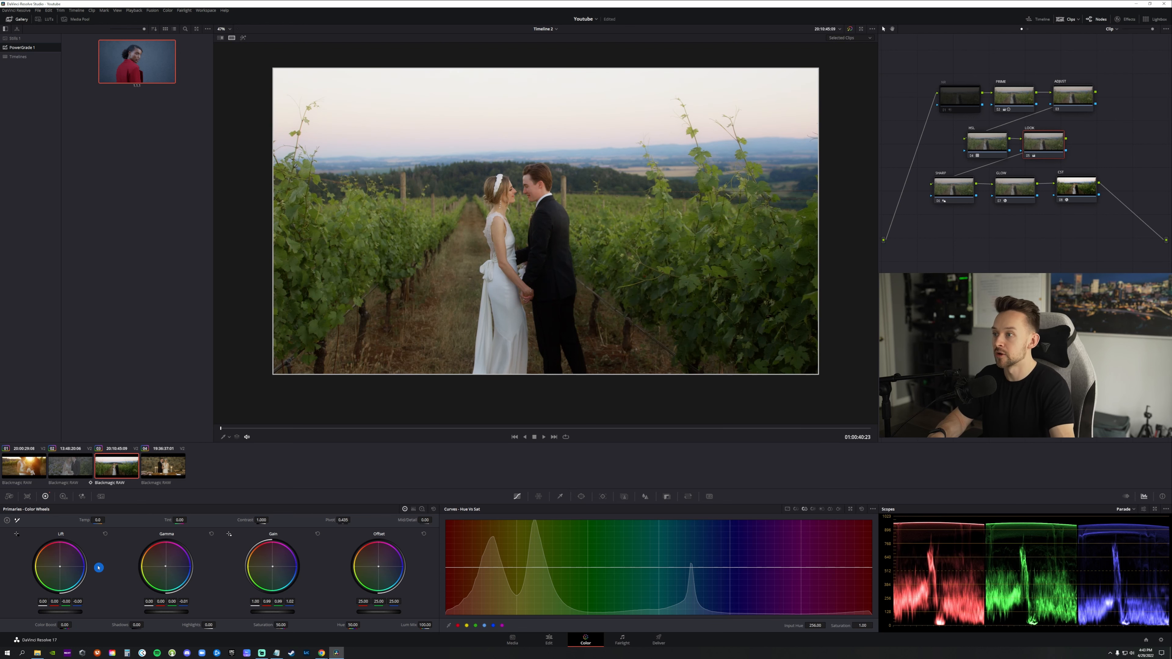
{"action": "scroll", "coordinate": [510, 287], "scroll_direction": "up", "scroll_amount": 1}
{"action": "scroll", "coordinate": [511, 288], "scroll_direction": "up", "scroll_amount": 2}
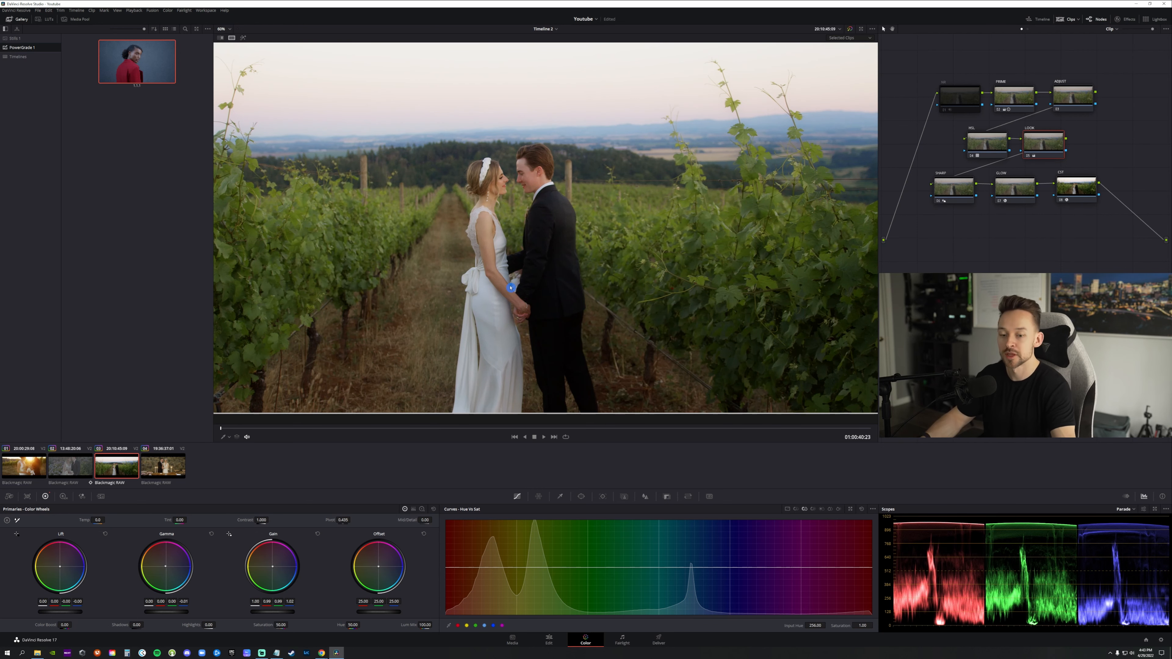
{"action": "scroll", "coordinate": [473, 218], "scroll_direction": "down", "scroll_amount": 3}
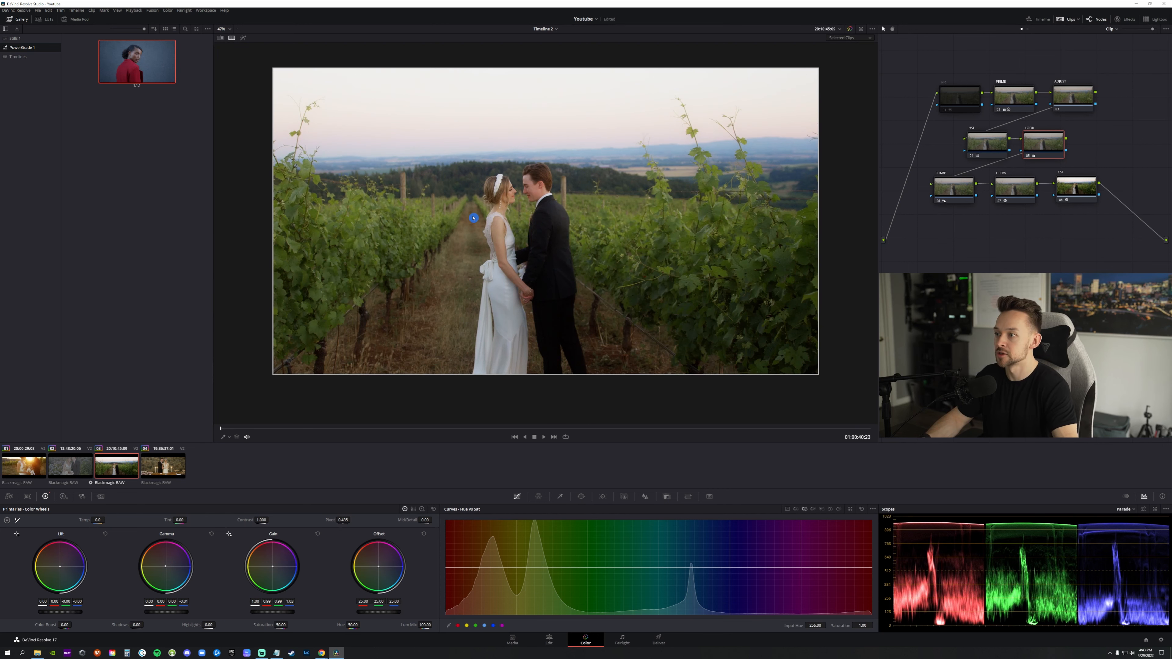
{"action": "scroll", "coordinate": [494, 223], "scroll_direction": "down", "scroll_amount": 1}
{"action": "scroll", "coordinate": [494, 224], "scroll_direction": "up", "scroll_amount": 2}
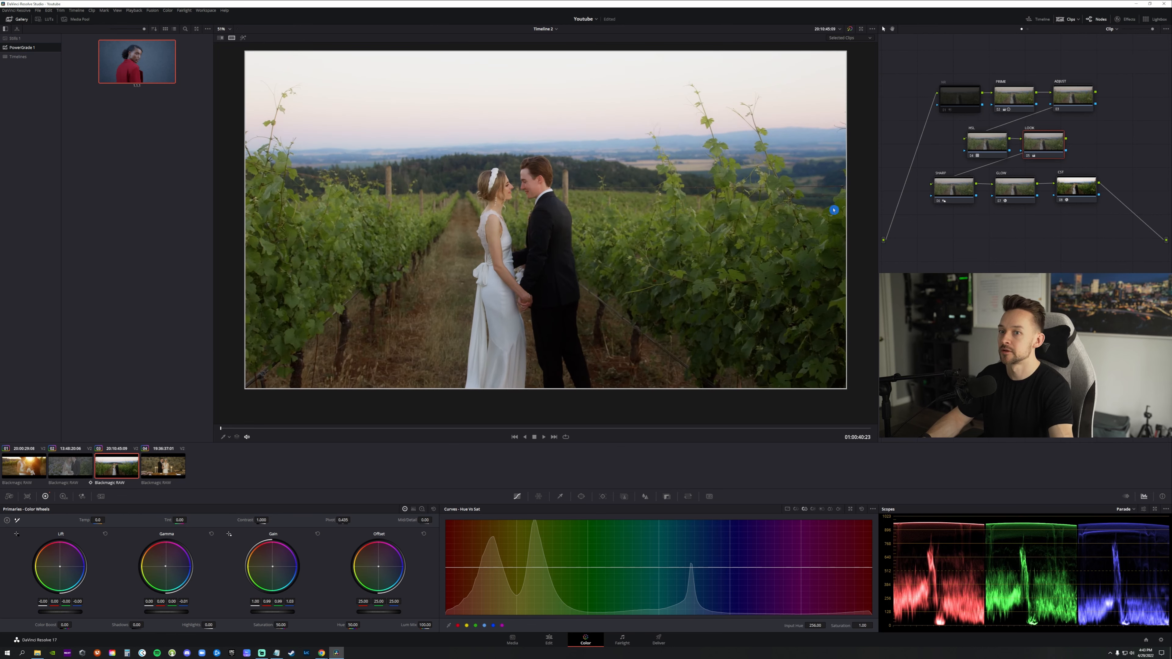
Step: Increase the Global Blend of the Glow effect on the vineyard-row clip's GLOW node
{"action": "left_click", "coordinate": [1001, 196]}
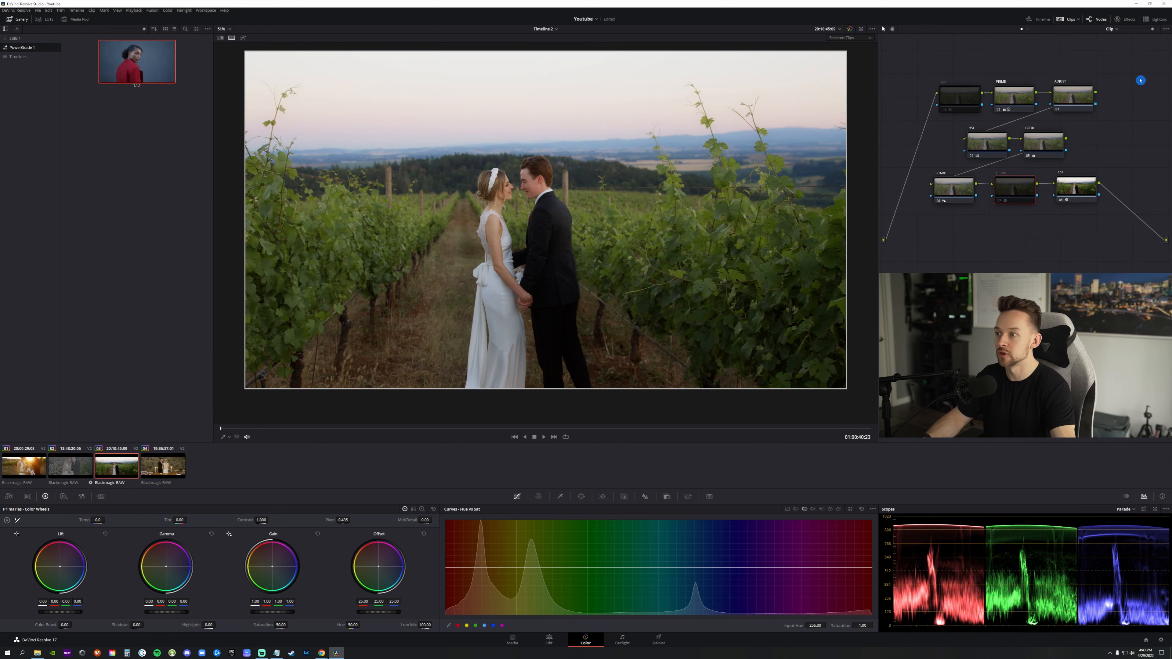
{"action": "left_click", "coordinate": [1125, 19]}
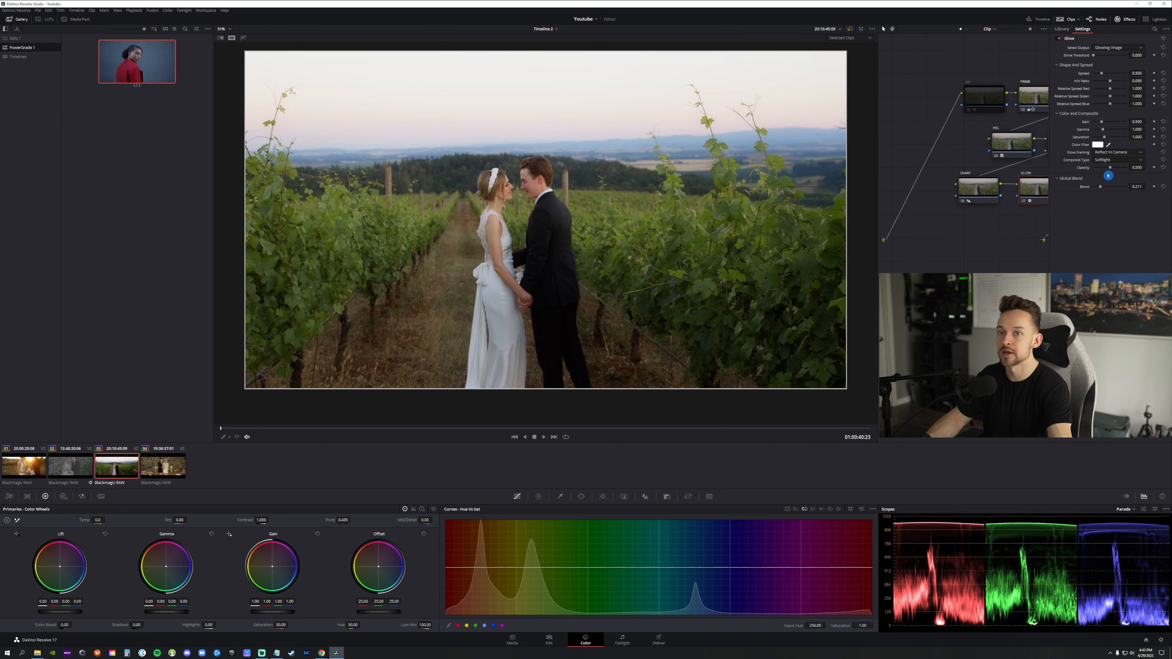
{"action": "left_click_drag", "start_coordinate": [1101, 188], "coordinate": [1112, 189]}
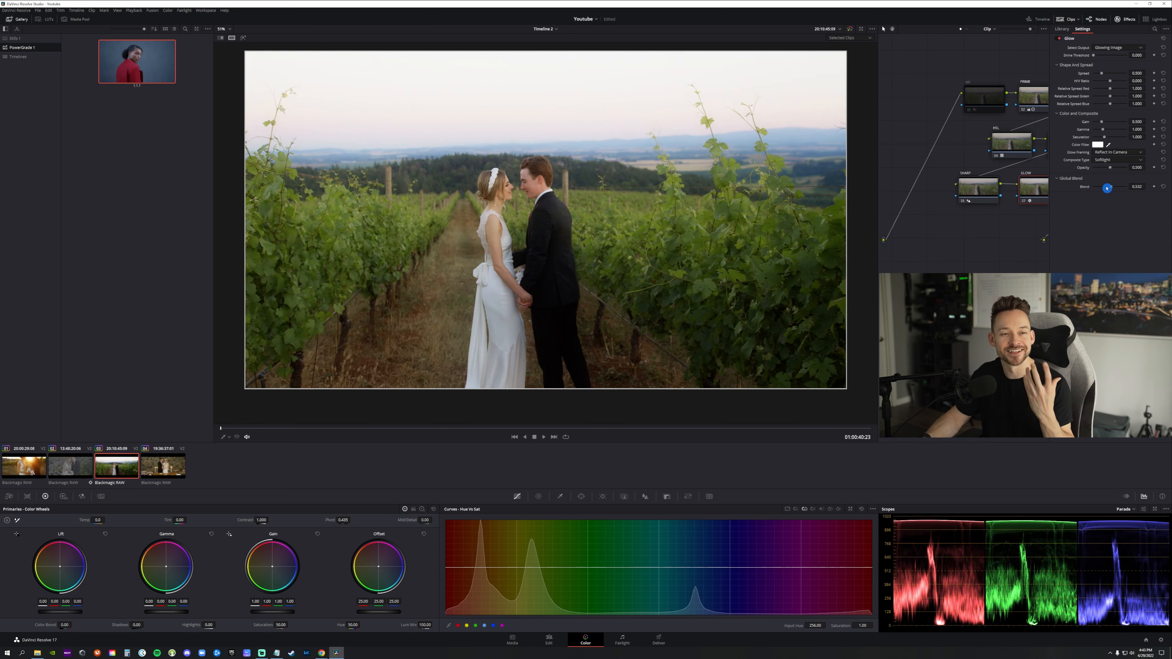
{"action": "left_click", "coordinate": [1123, 19]}
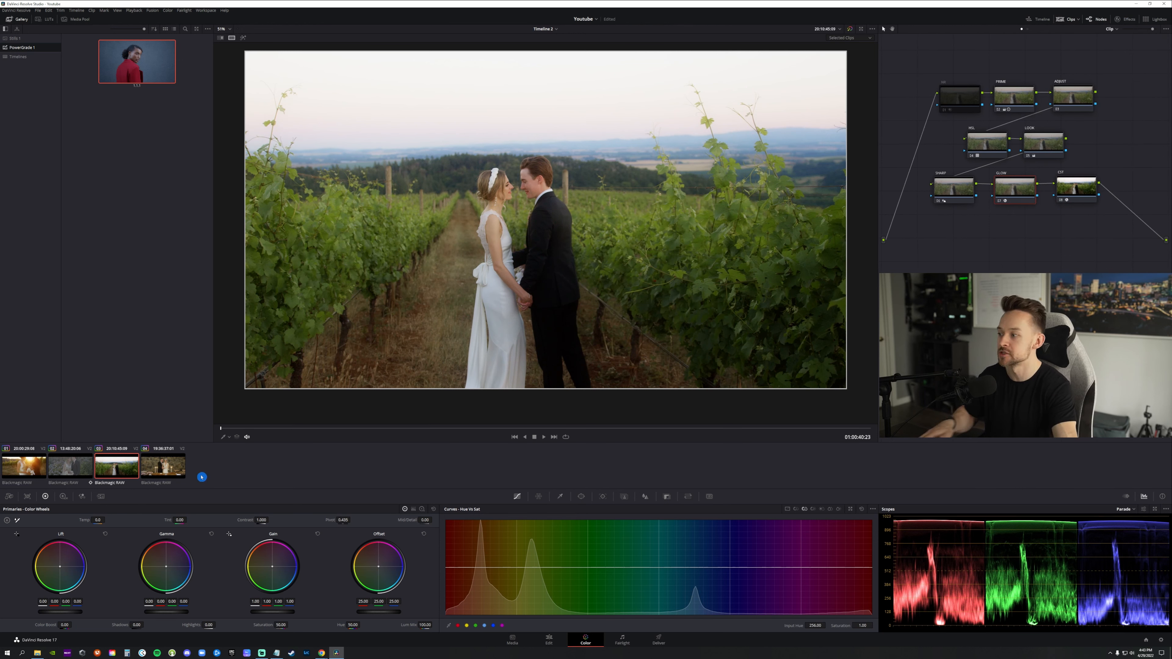
Step: Make the first clip current and compare it with the vineyard-row and cake-cutting clips in split screen, scrubbing to 01:00:26:10
{"action": "left_click", "coordinate": [11, 485]}
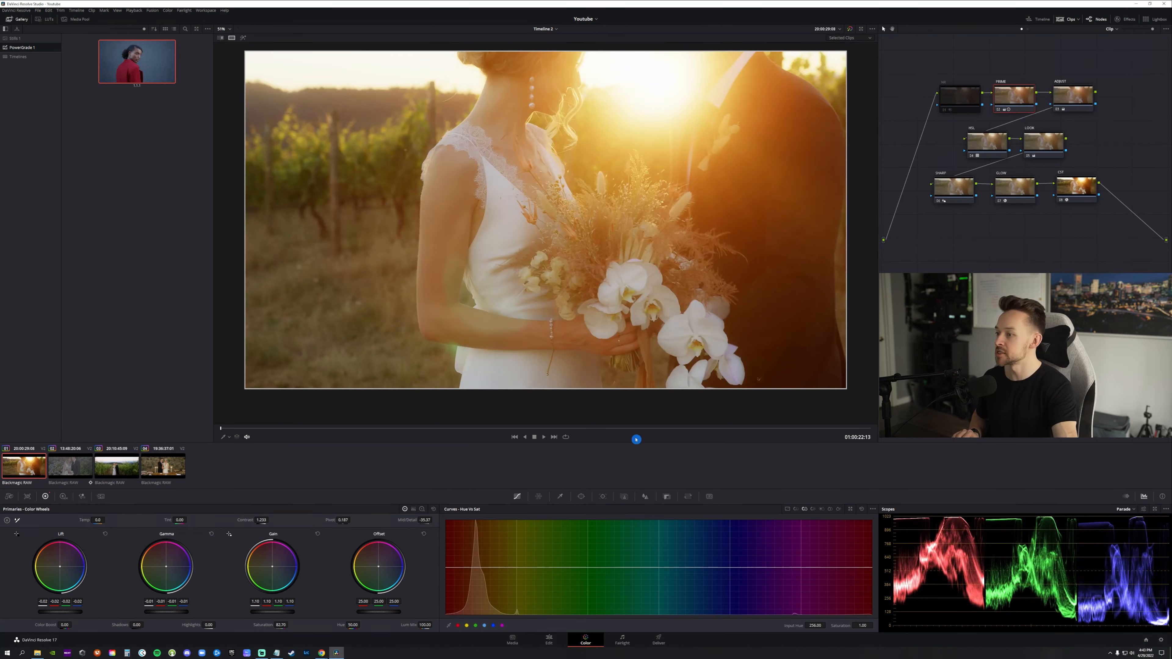
{"action": "left_click_drag", "start_coordinate": [596, 432], "coordinate": [671, 431]}
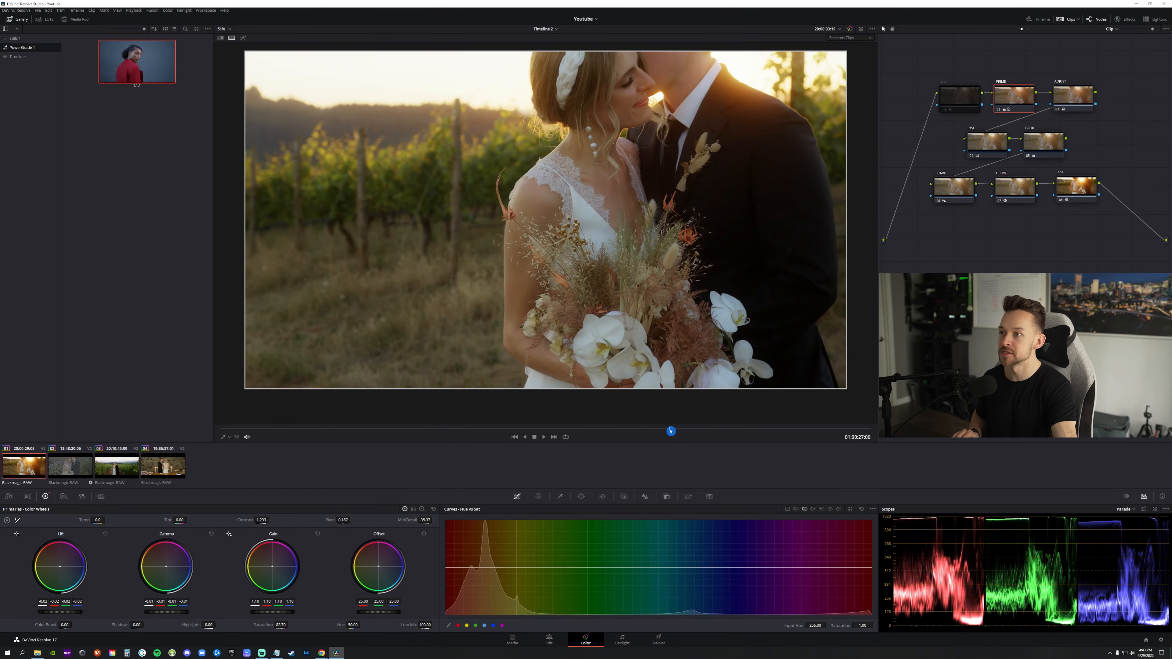
{"action": "left_click_drag", "start_coordinate": [206, 473], "coordinate": [125, 470]}
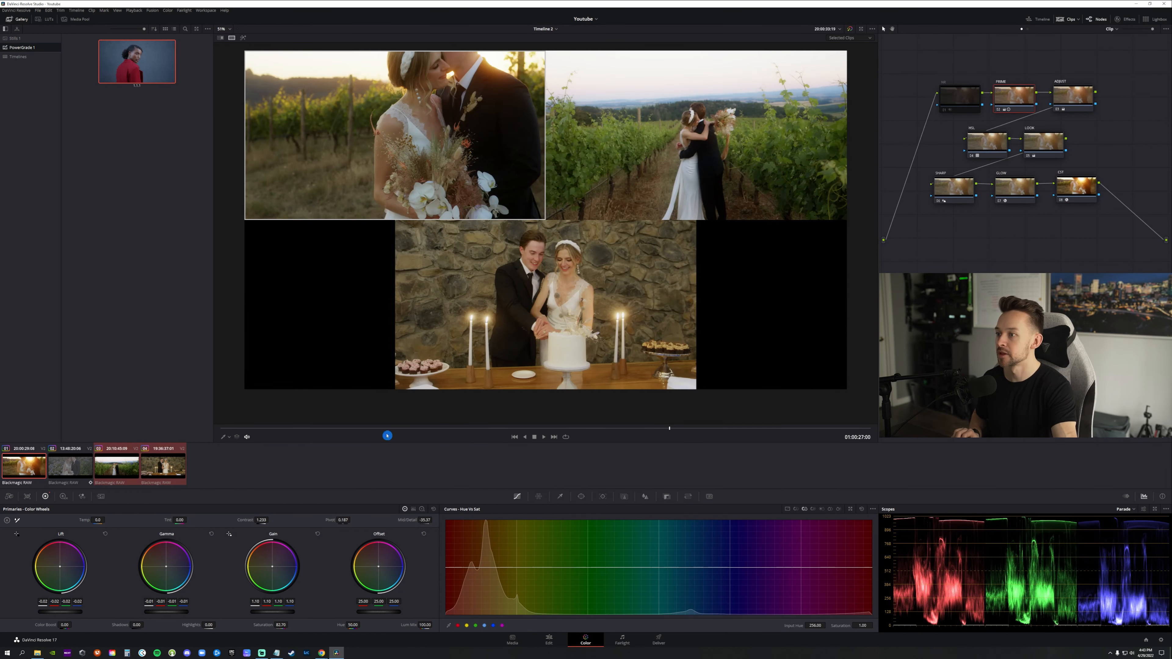
{"action": "scroll", "coordinate": [678, 206], "scroll_direction": "up", "scroll_amount": 1}
{"action": "scroll", "coordinate": [599, 194], "scroll_direction": "down", "scroll_amount": 3}
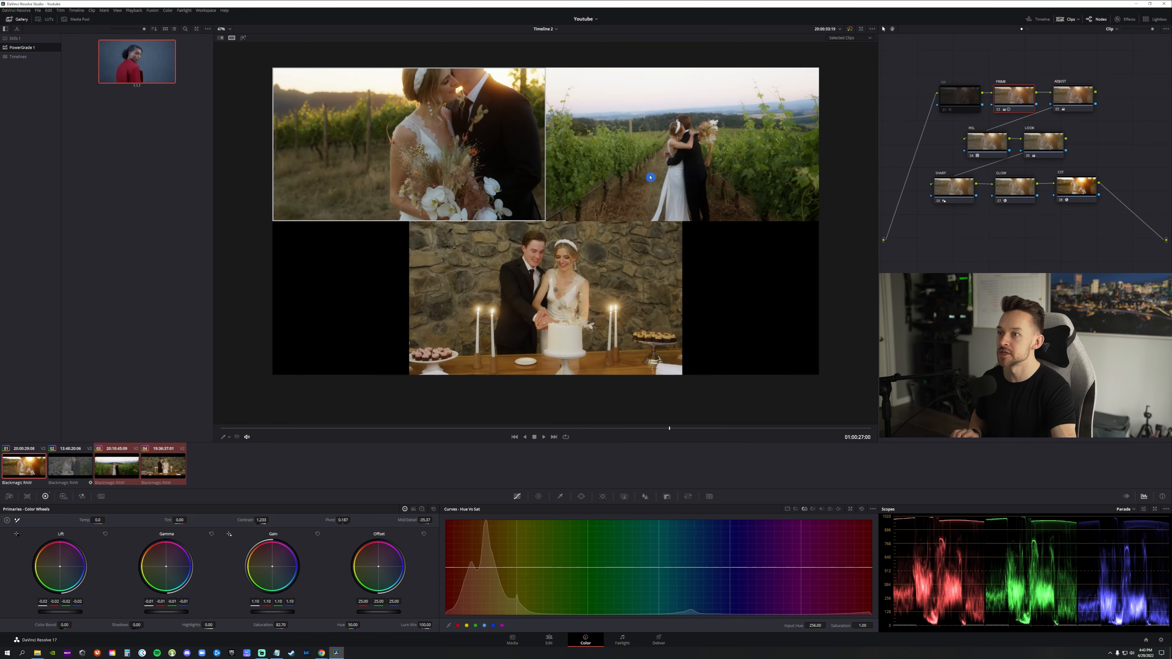
{"action": "left_click_drag", "start_coordinate": [663, 430], "coordinate": [701, 438]}
{"action": "scroll", "coordinate": [693, 242], "scroll_direction": "up", "scroll_amount": 2}
{"action": "scroll", "coordinate": [693, 242], "scroll_direction": "down", "scroll_amount": 1}
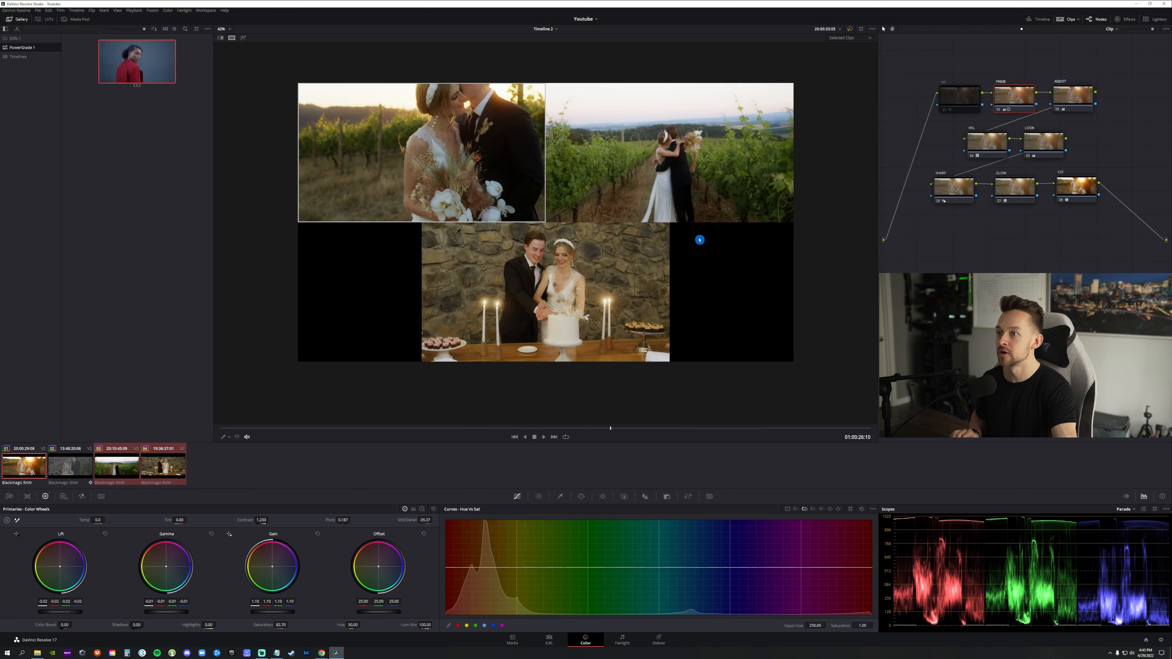
Step: Show the first clip alone at 01:00:26:21 and refine its primary correction to contrast 1.275, pivot 0.200 and gamma 0.00
{"action": "scroll", "coordinate": [700, 239], "scroll_direction": "up", "scroll_amount": 1}
{"action": "scroll", "coordinate": [654, 274], "scroll_direction": "down", "scroll_amount": 1}
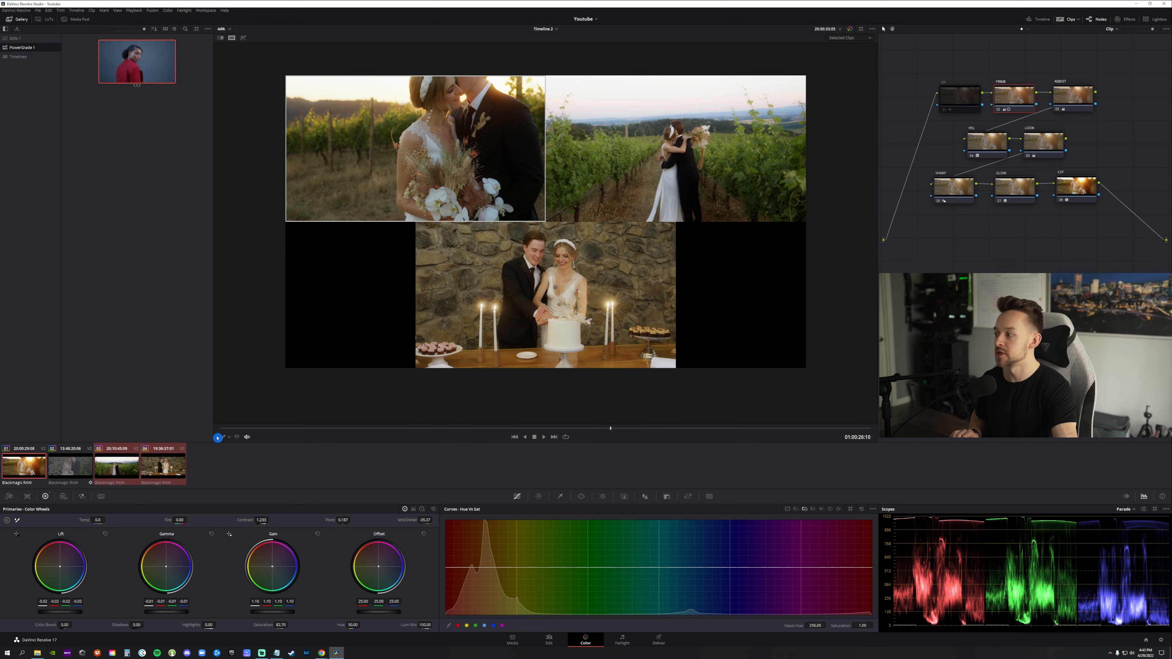
{"action": "left_click", "coordinate": [30, 473]}
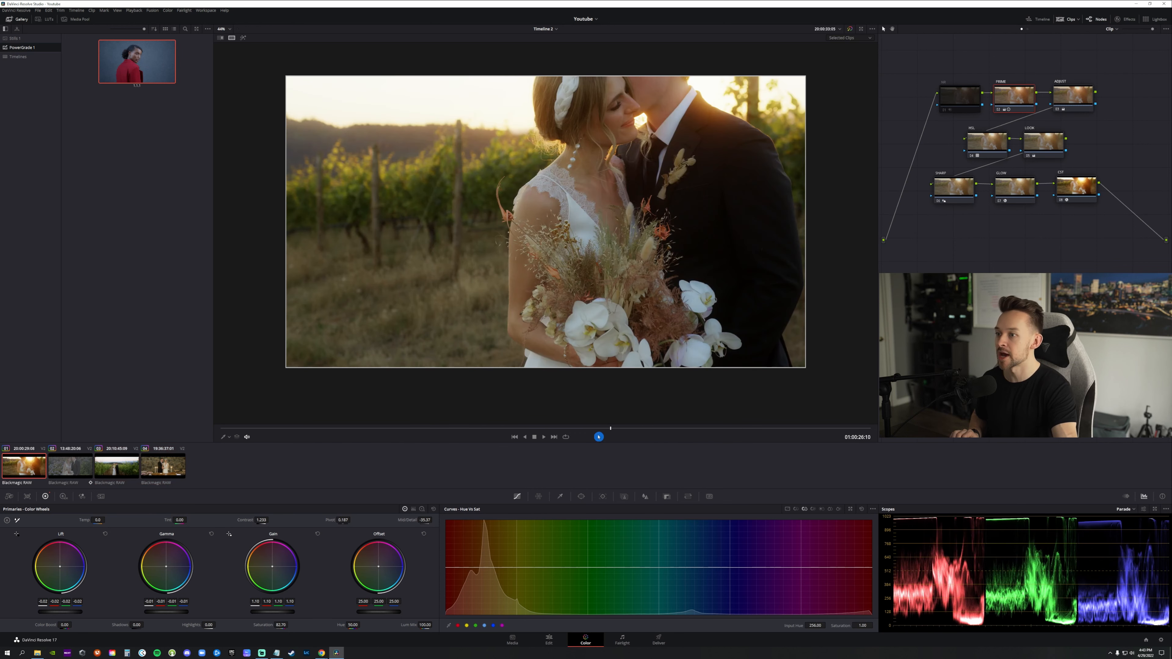
{"action": "left_click_drag", "start_coordinate": [618, 431], "coordinate": [657, 432]}
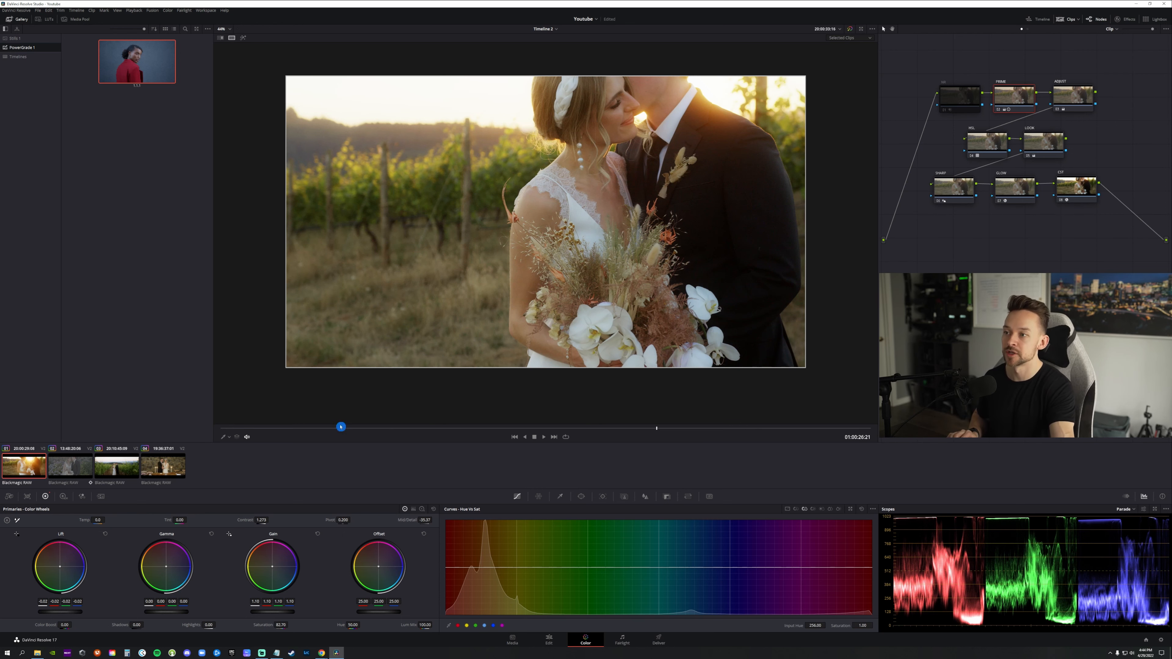
Step: Compare the first clip with the vineyard-row and cake-cutting clips in split screen, starting from 01:00:26:21 and playing them briefly
{"action": "left_click", "coordinate": [112, 471]}
{"action": "left_click", "coordinate": [143, 469]}
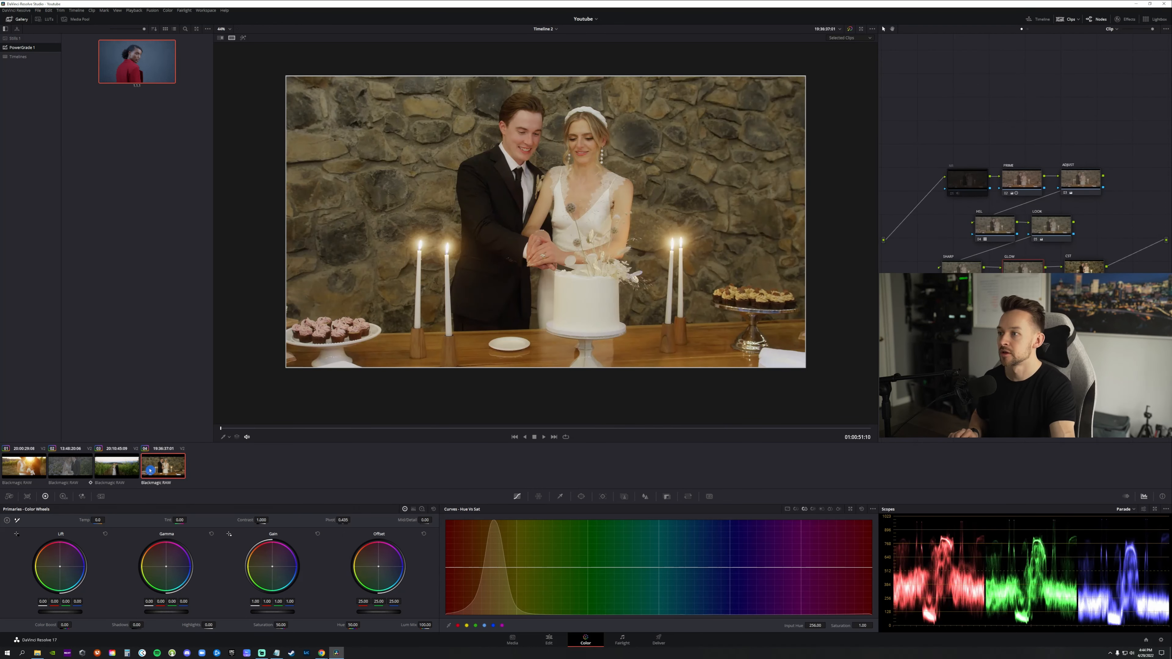
{"action": "left_click", "coordinate": [24, 466]}
{"action": "left_click_drag", "start_coordinate": [550, 428], "coordinate": [657, 428]}
{"action": "left_click", "coordinate": [122, 467], "text": "ctrl"}
{"action": "left_click", "coordinate": [170, 473], "text": "ctrl"}
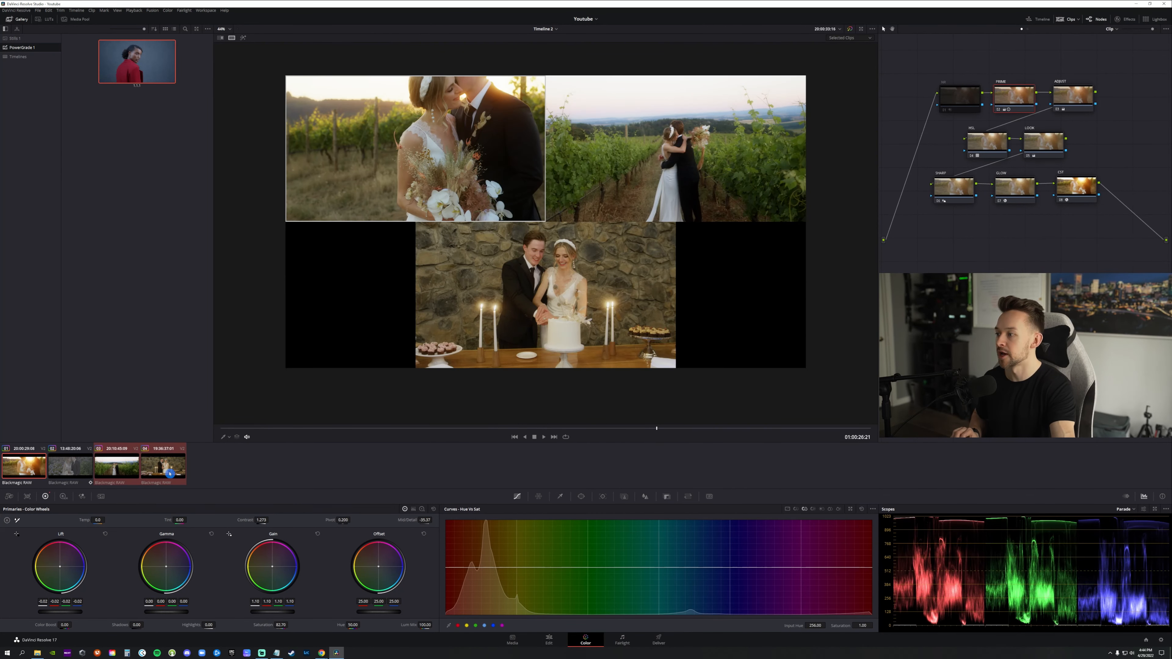
{"action": "key", "text": "space"}
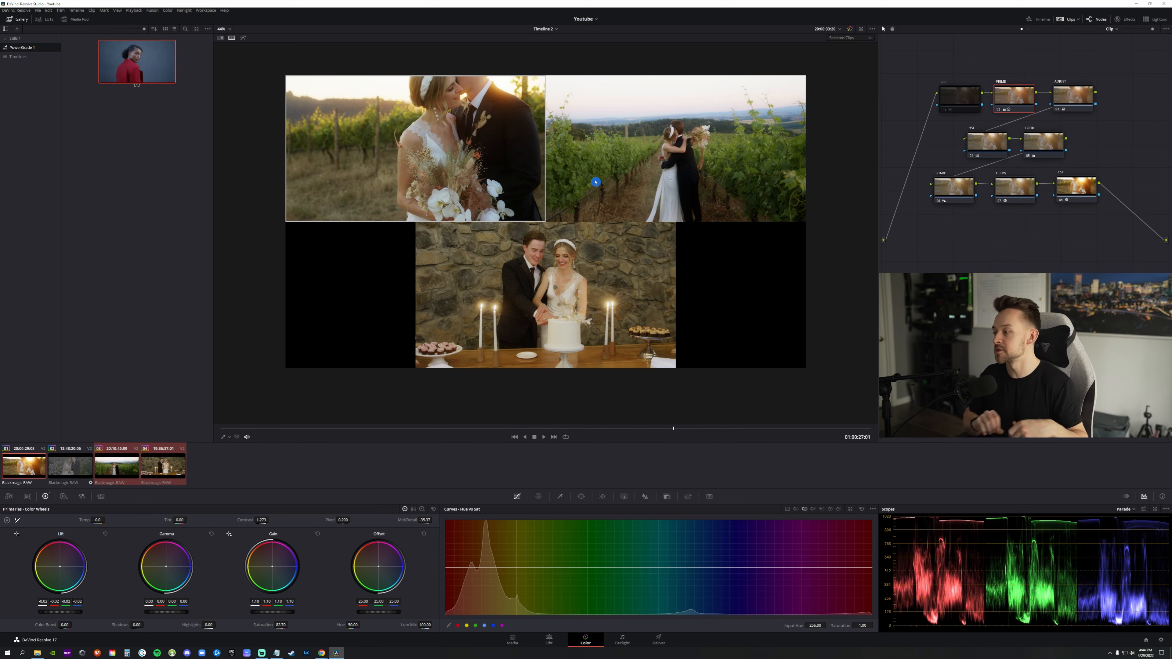
Step: Apply the PowerGrade node tree to the ungraded hydrangea clip and park the playhead at 01:00:39:22
{"action": "left_click", "coordinate": [70, 464]}
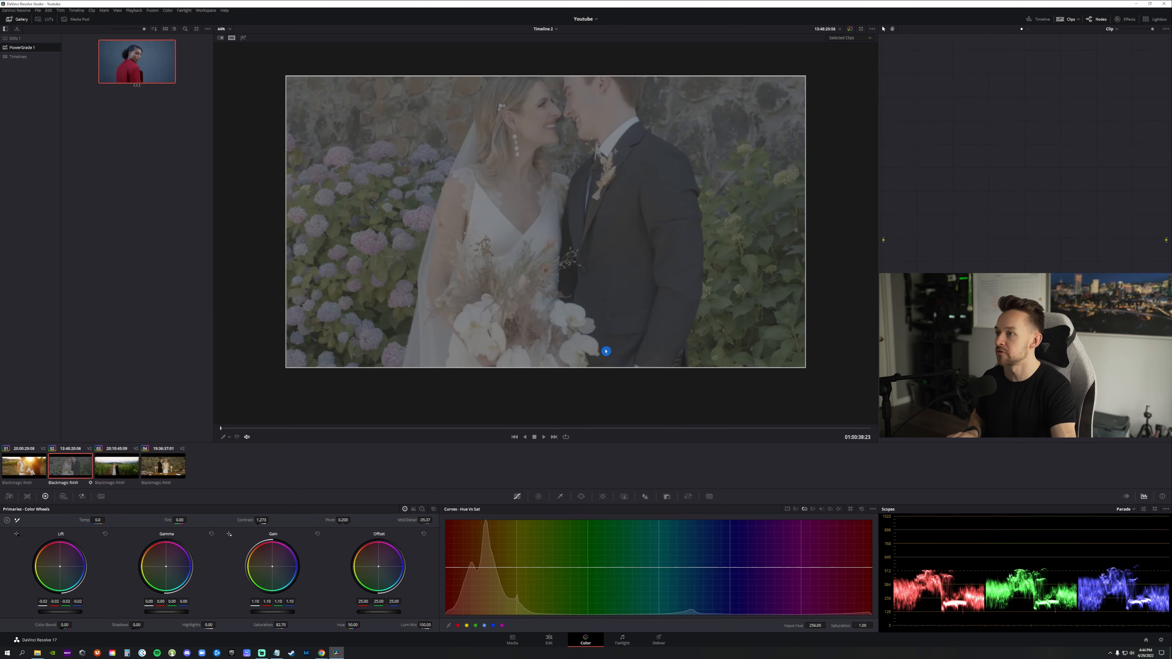
{"action": "left_click_drag", "start_coordinate": [470, 426], "coordinate": [621, 427]}
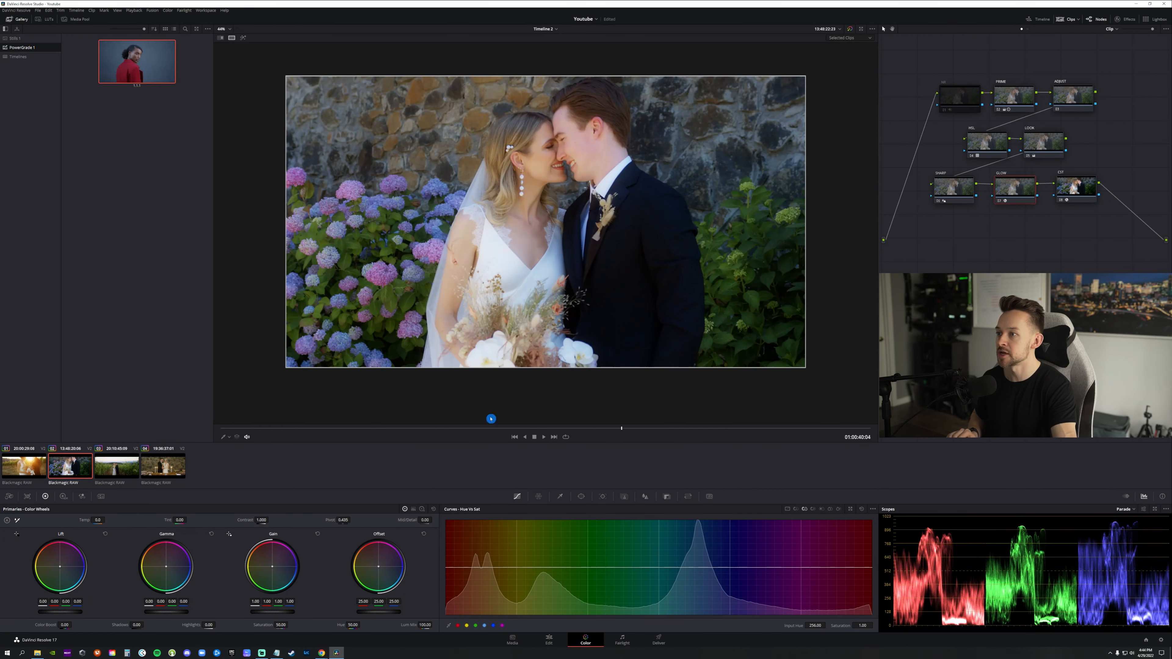
{"action": "mouse_move", "coordinate": [557, 429]}
{"action": "left_mouse_down"}
{"action": "mouse_move", "coordinate": [325, 437]}
{"action": "mouse_move", "coordinate": [622, 432]}
{"action": "mouse_move", "coordinate": [521, 437]}
{"action": "mouse_move", "coordinate": [538, 432]}
{"action": "left_mouse_up"}
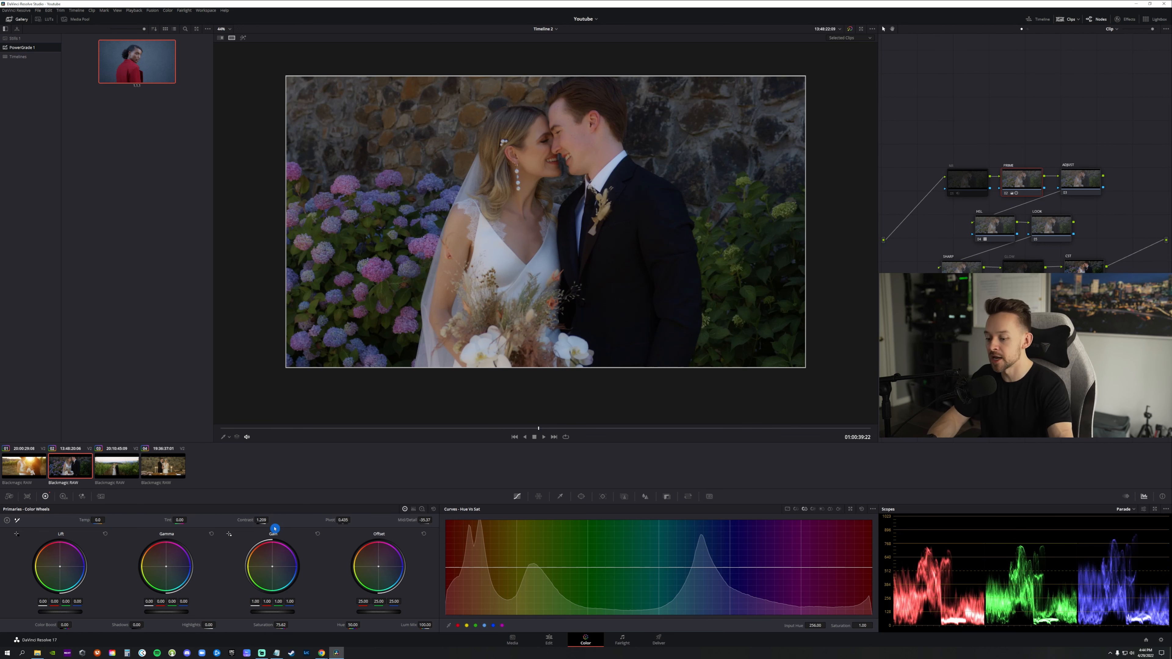
Step: Balance the hydrangea clip's primary correction with lift -0.02, gamma 0.02 and pivot 0.207, and raise its saturation slightly
{"action": "scroll", "coordinate": [460, 311], "scroll_direction": "up", "scroll_amount": 1}
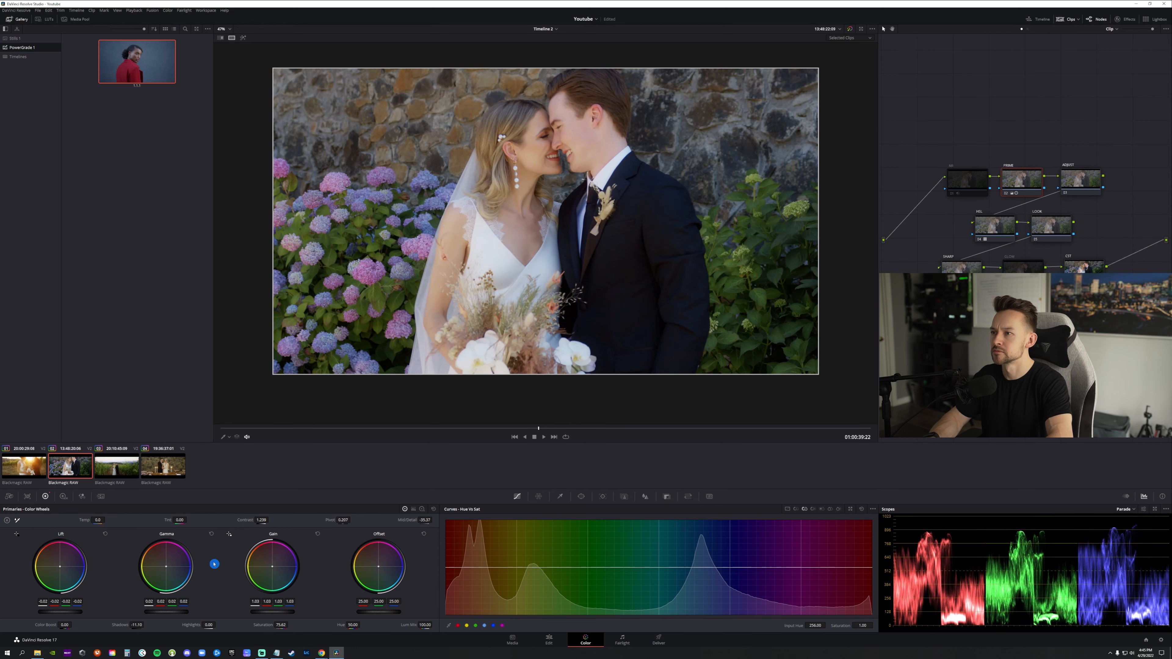
{"action": "scroll", "coordinate": [669, 245], "scroll_direction": "down", "scroll_amount": 3}
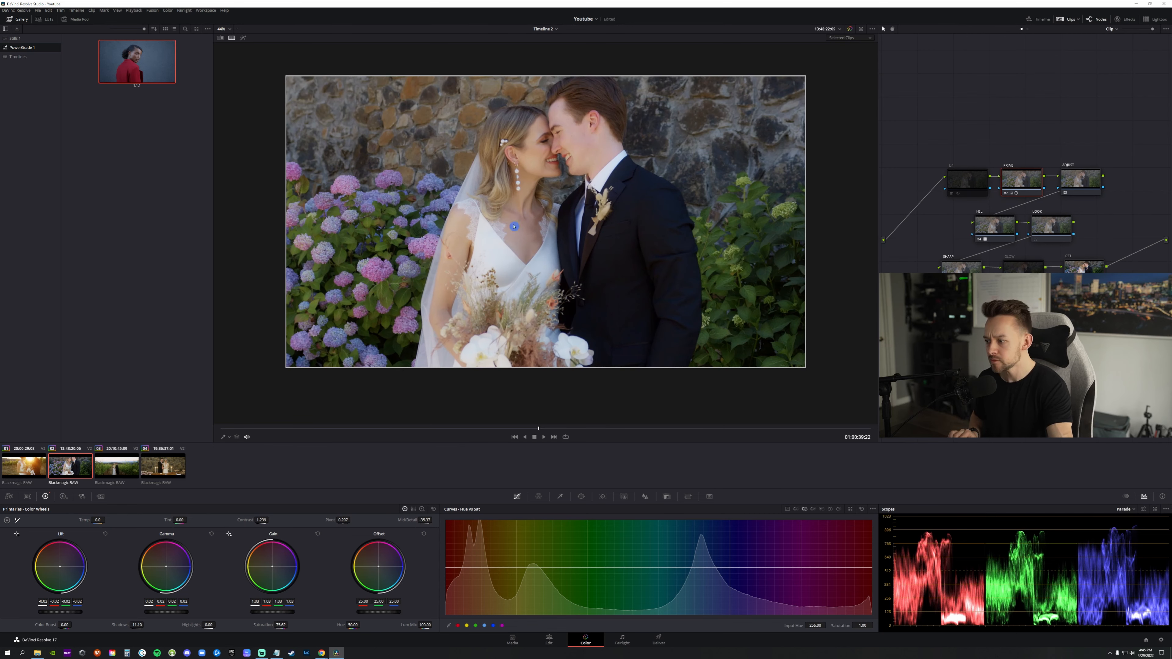
{"action": "left_click_drag", "start_coordinate": [281, 624], "coordinate": [285, 625]}
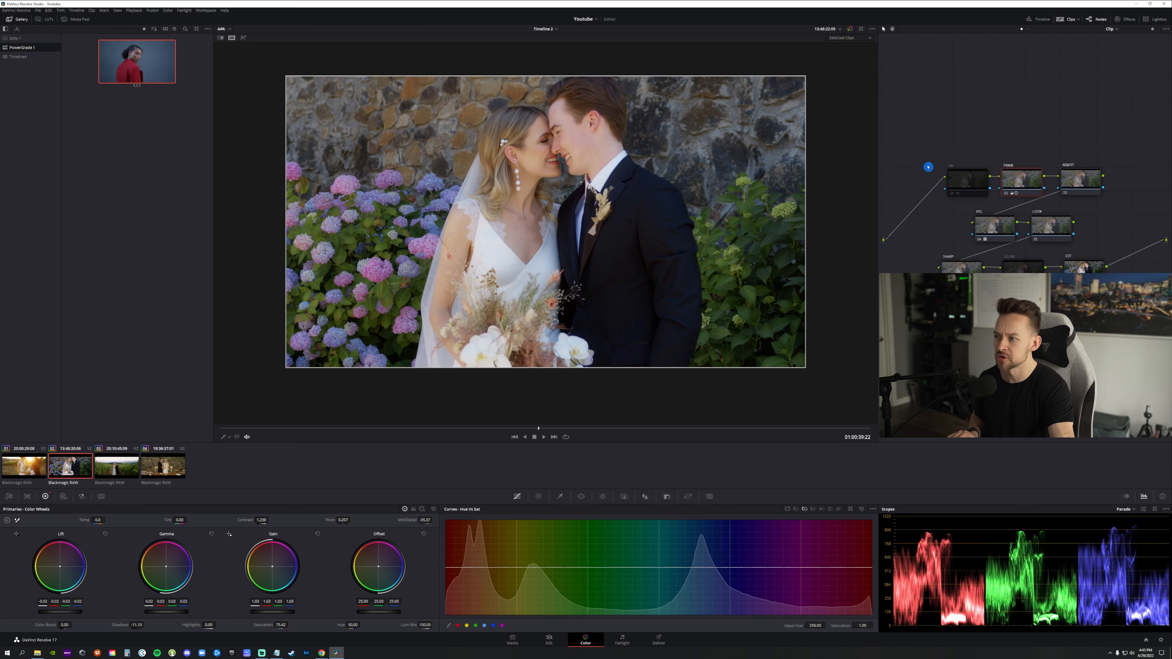
Step: With the ADJUST node selected, set the hydrangea clip's Camera Raw color temperature to 7180 and tint to 21
{"action": "left_click", "coordinate": [1091, 185]}
{"action": "left_click", "coordinate": [9, 497]}
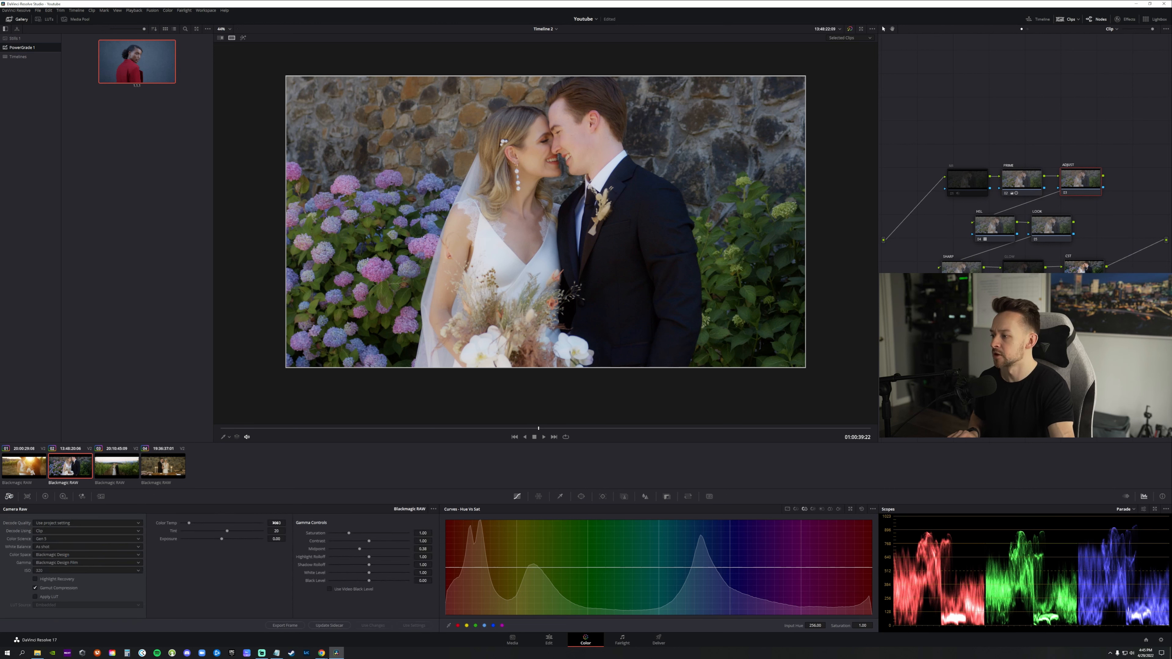
{"action": "mouse_move", "coordinate": [276, 523]}
{"action": "left_mouse_down"}
{"action": "mouse_move", "coordinate": [295, 523]}
{"action": "mouse_move", "coordinate": [284, 523]}
{"action": "left_mouse_up"}
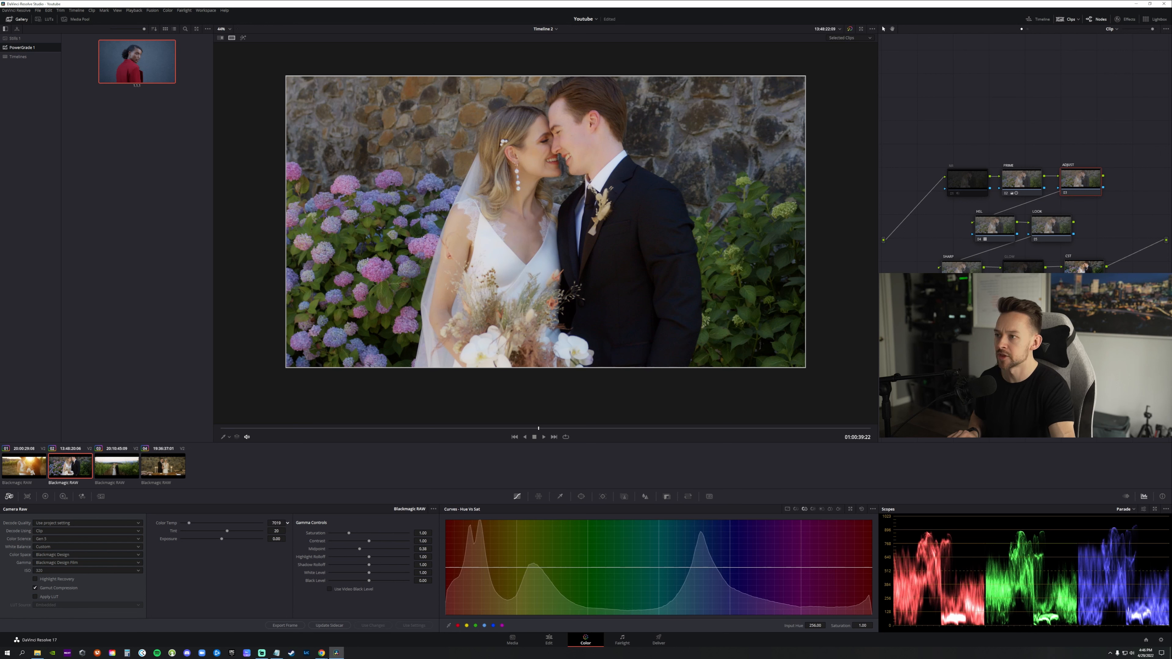
{"action": "left_click_drag", "start_coordinate": [285, 523], "coordinate": [288, 531]}
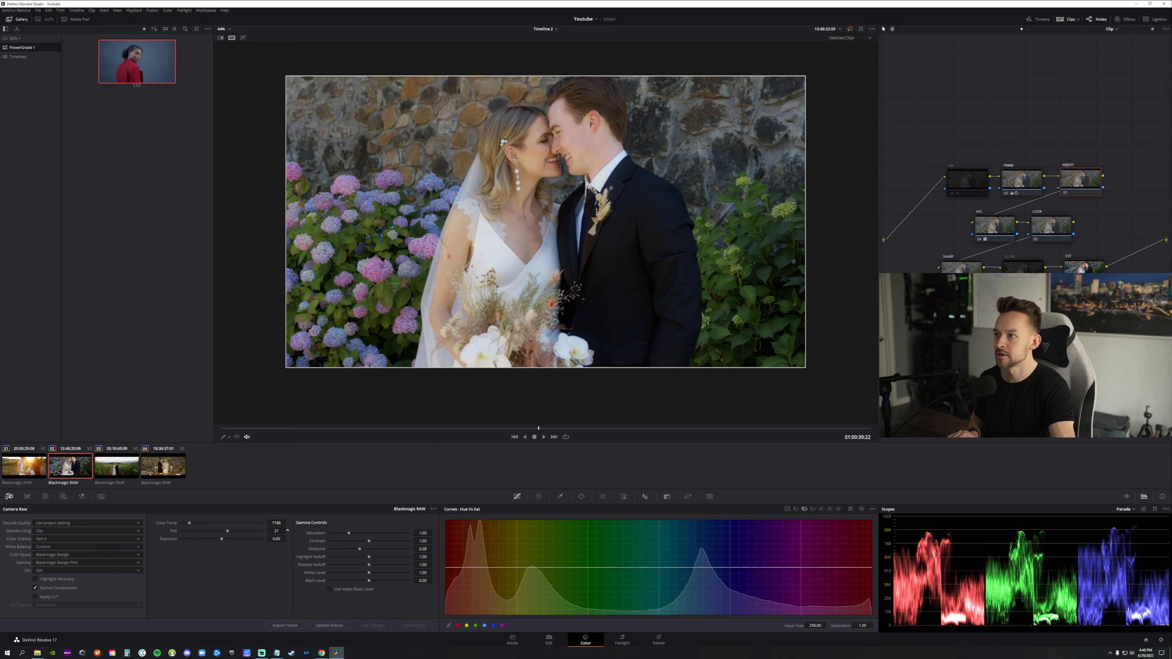
Step: Fine-tune the offset color balance on the hydrangea clip's ADJUST node to red 25.16, green 25.23 and blue 24.48
{"action": "left_click", "coordinate": [45, 496]}
{"action": "scroll", "coordinate": [826, 147], "scroll_direction": "up", "scroll_amount": 2}
{"action": "scroll", "coordinate": [826, 148], "scroll_direction": "down", "scroll_amount": 1}
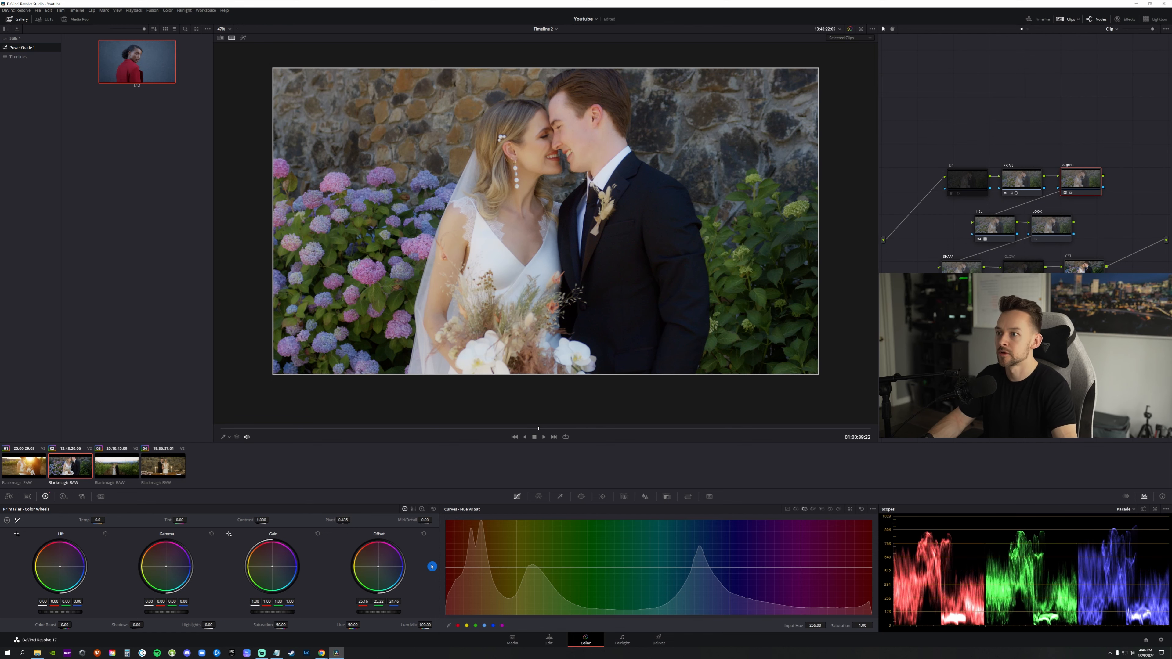
{"action": "scroll", "coordinate": [445, 333], "scroll_direction": "down", "scroll_amount": 3}
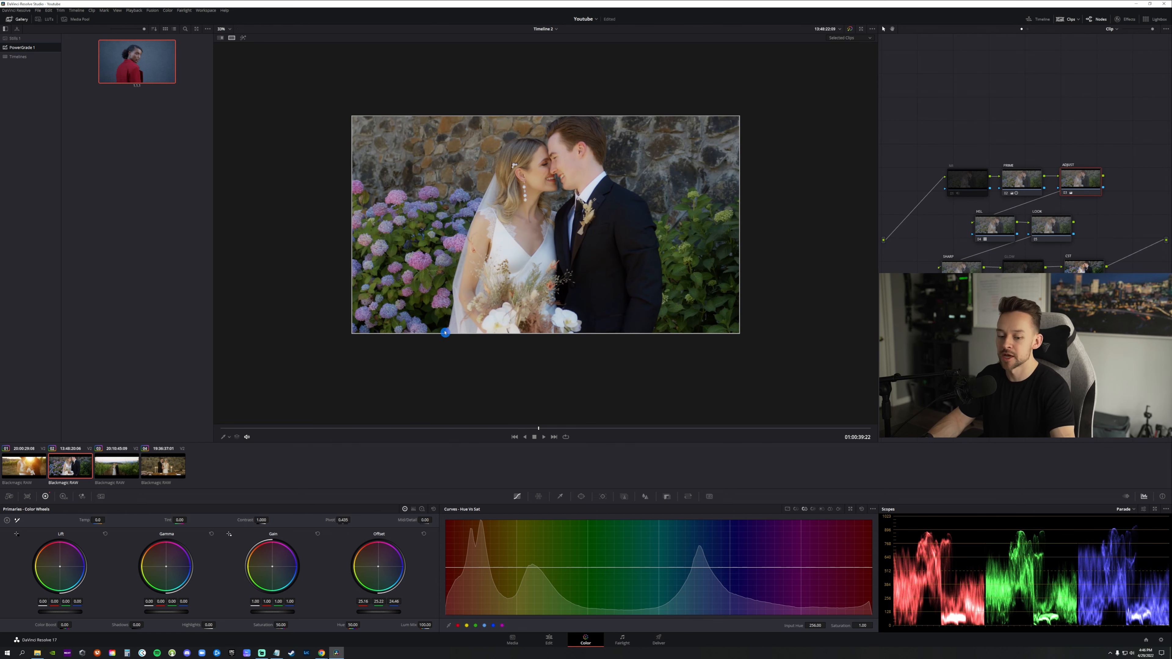
Step: Toggle the ADJUST node off and on to compare the hydrangea clip before and after its offset correction
{"action": "key", "text": "ctrl+d"}
{"action": "key", "text": "ctrl+d"}
{"action": "key", "text": "ctrl+d"}
{"action": "key", "text": "ctrl+d"}
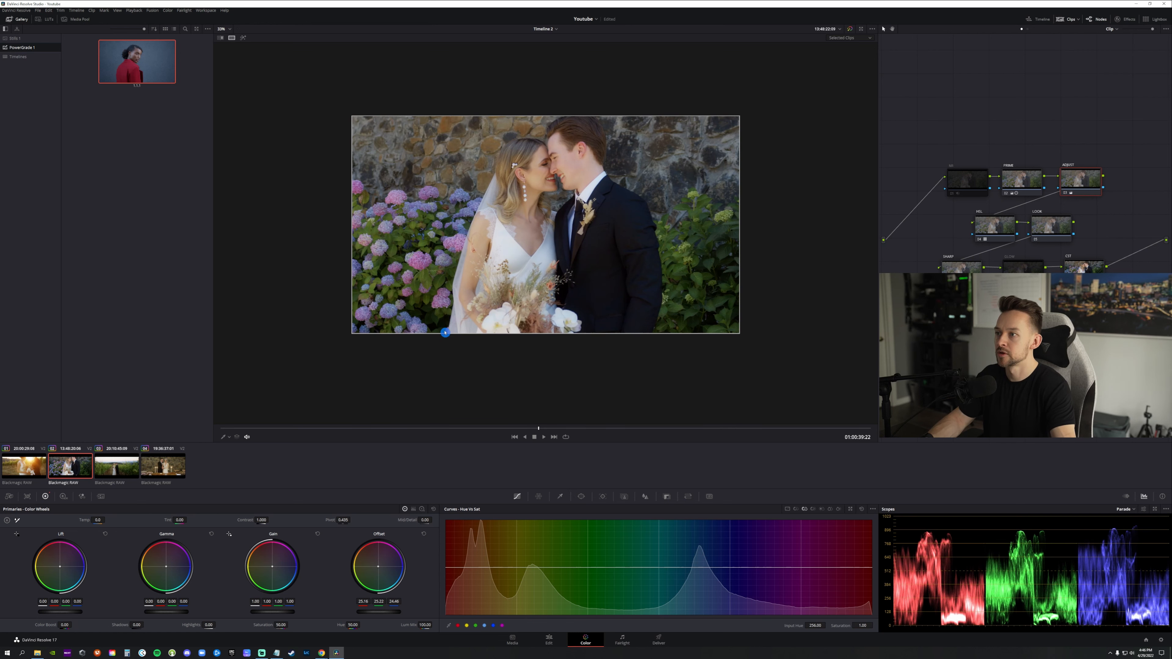
{"action": "scroll", "coordinate": [410, 251], "scroll_direction": "up", "scroll_amount": 3}
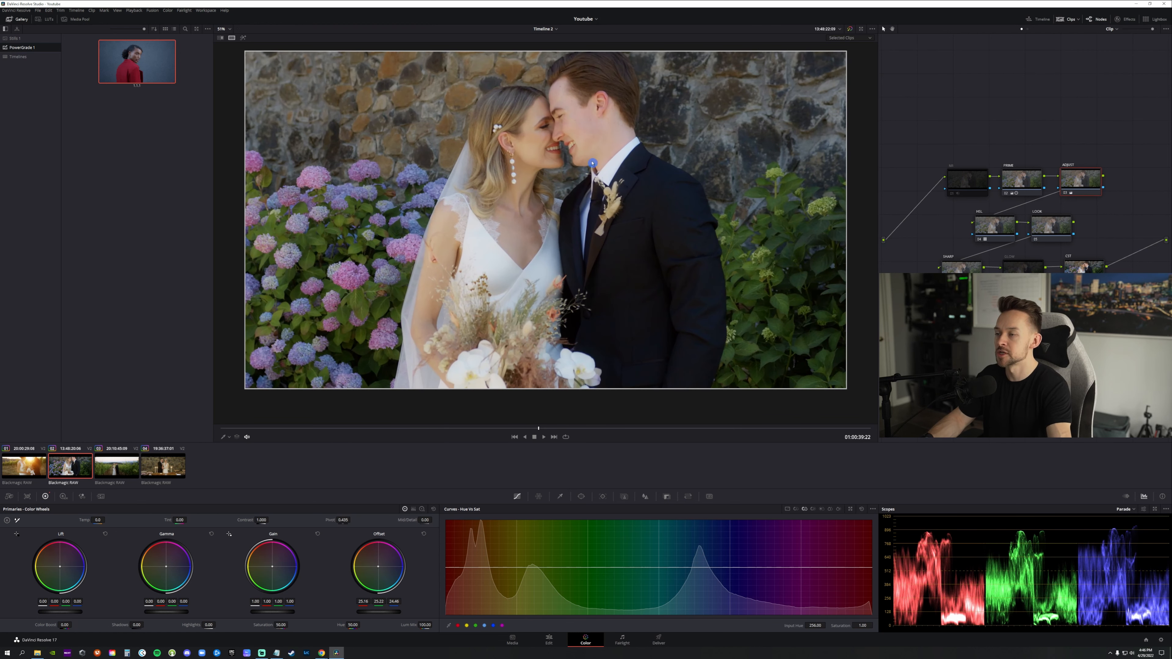
{"action": "scroll", "coordinate": [636, 249], "scroll_direction": "down", "scroll_amount": 1}
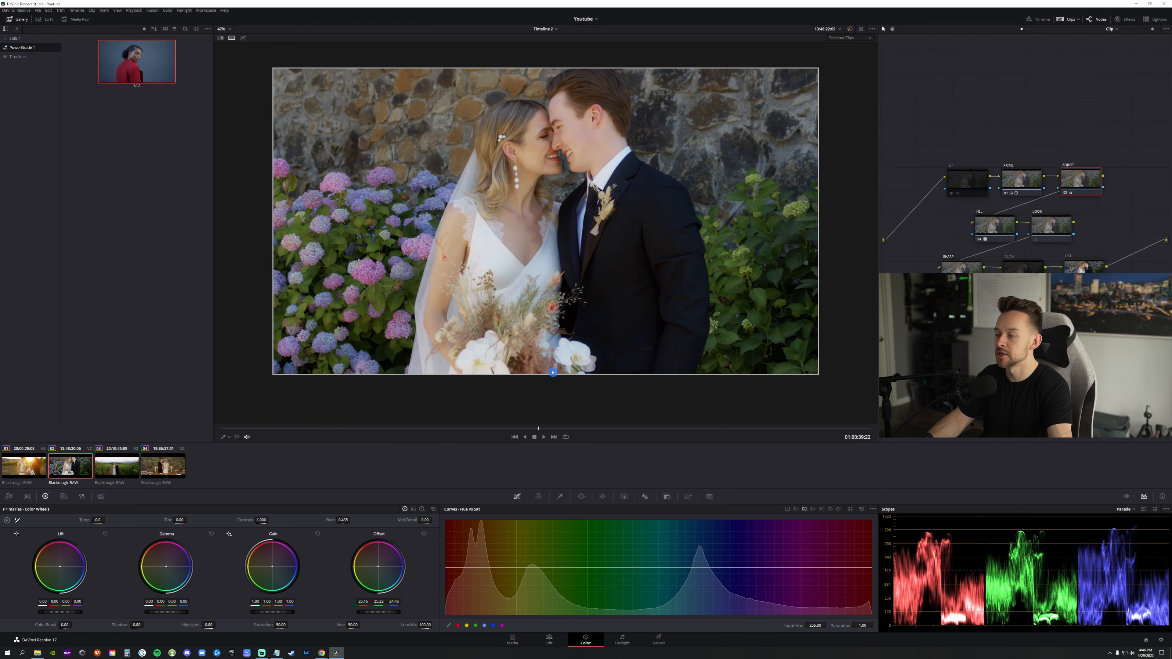
Step: Adjust the color balance on the hydrangea clip's LOOK node, setting blue gamma to -0.01 and blue gain to 1.01
{"action": "left_click", "coordinate": [1039, 239]}
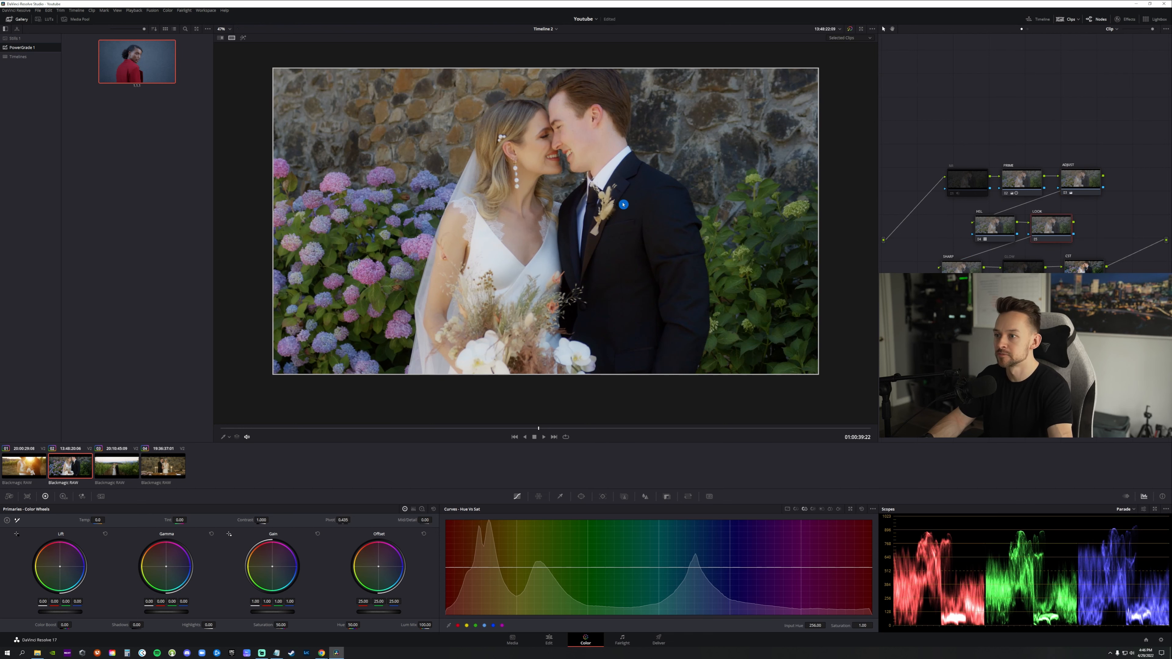
{"action": "scroll", "coordinate": [649, 250], "scroll_direction": "down", "scroll_amount": 1}
{"action": "scroll", "coordinate": [655, 282], "scroll_direction": "up", "scroll_amount": 1}
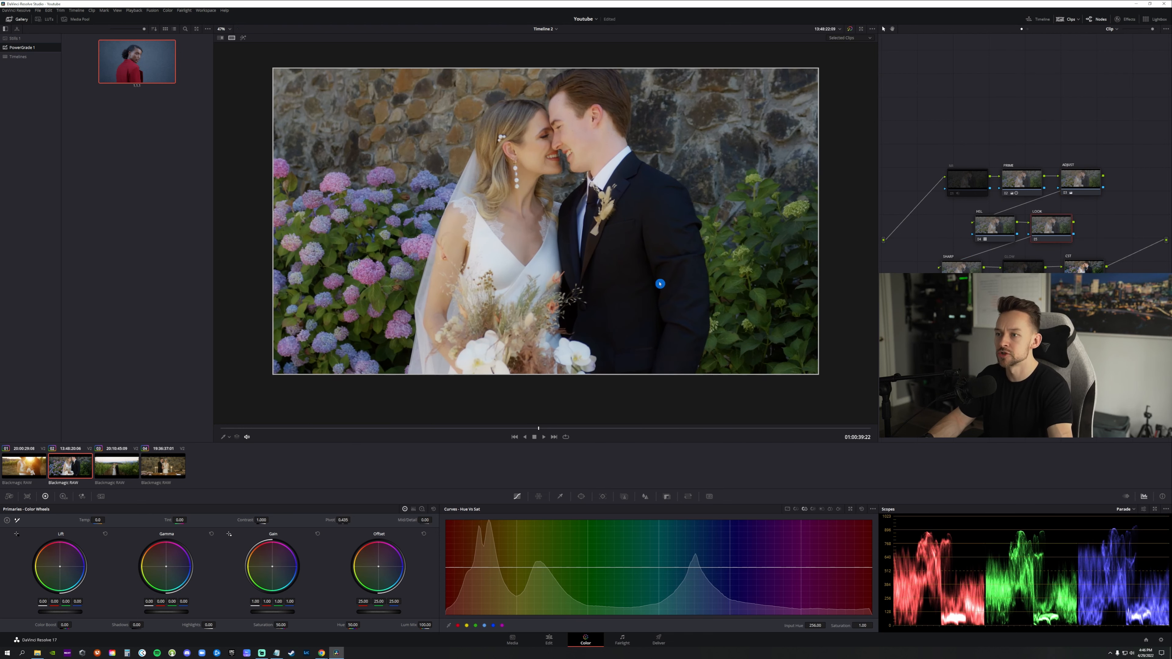
{"action": "scroll", "coordinate": [657, 289], "scroll_direction": "down", "scroll_amount": 1}
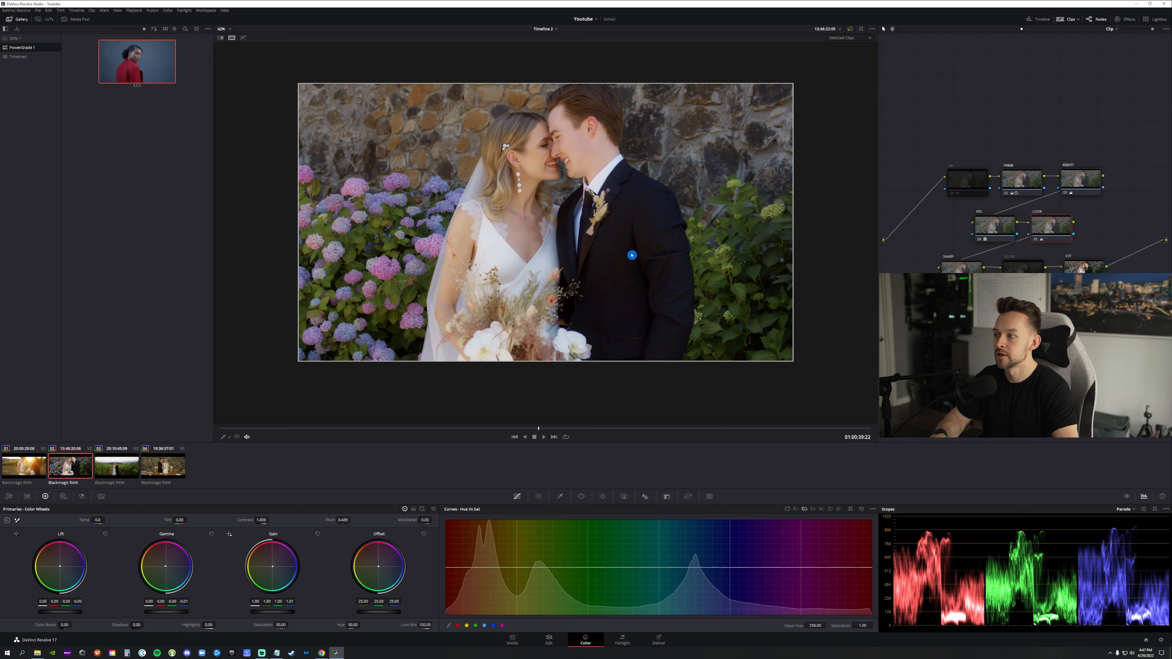
{"action": "scroll", "coordinate": [600, 244], "scroll_direction": "down", "scroll_amount": 2}
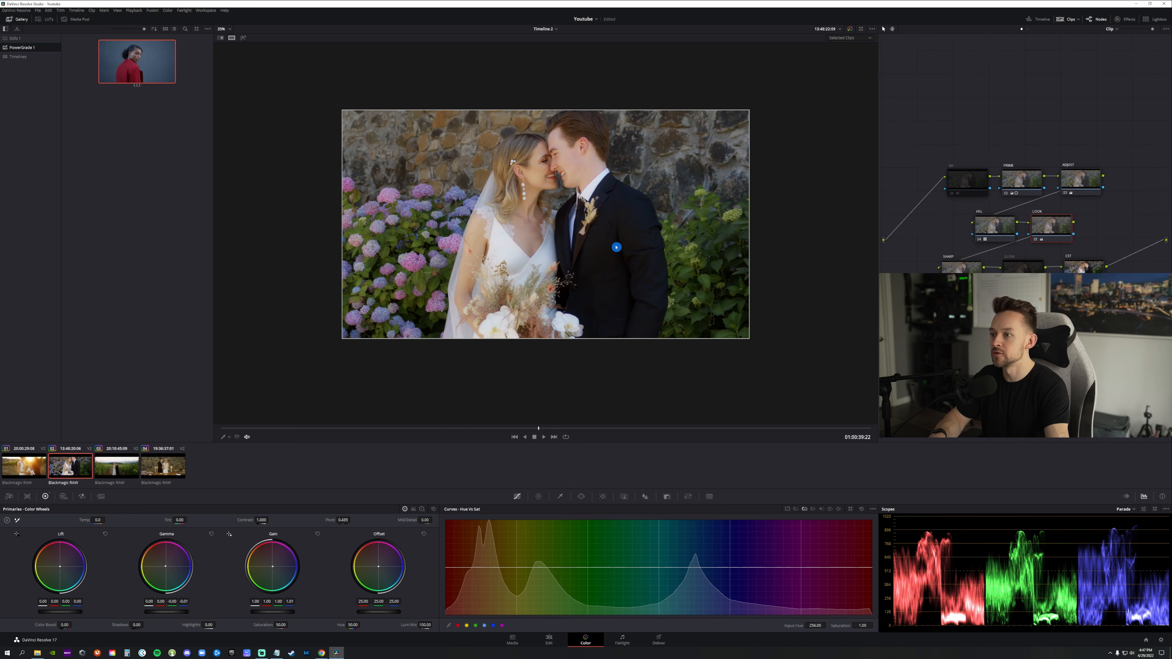
{"action": "scroll", "coordinate": [614, 247], "scroll_direction": "up", "scroll_amount": 3}
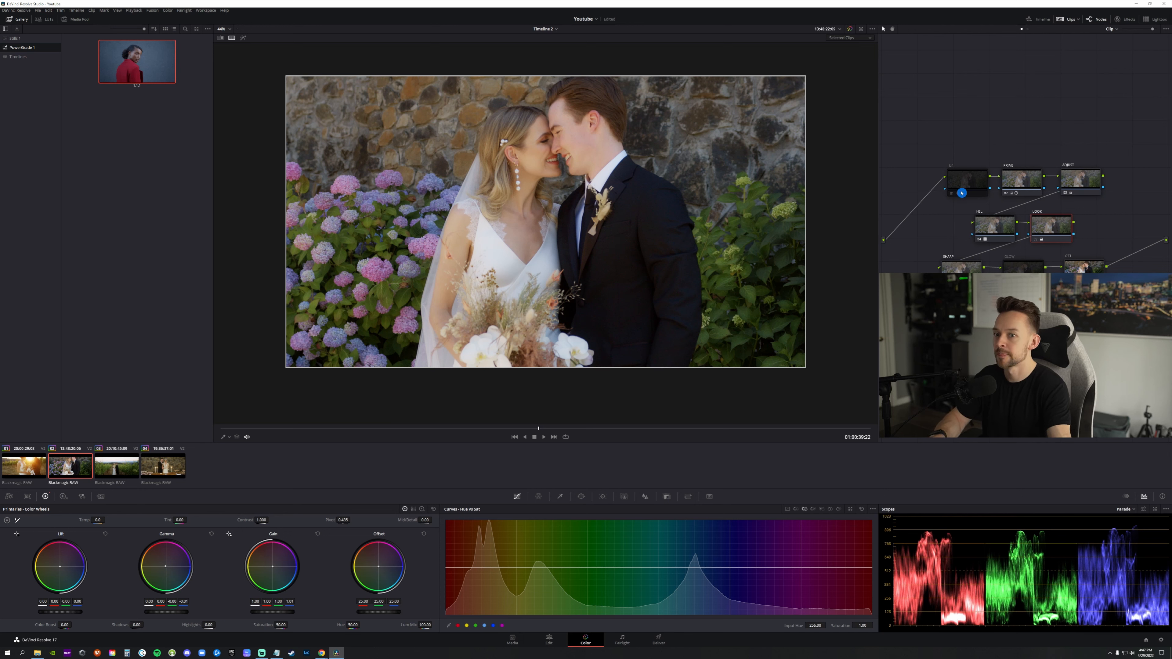
Step: Enable the hydrangea clip's GLOW node and reduce the Global Blend of its Glow effect
{"action": "left_click", "coordinate": [1026, 271]}
{"action": "key", "text": "ctrl+d"}
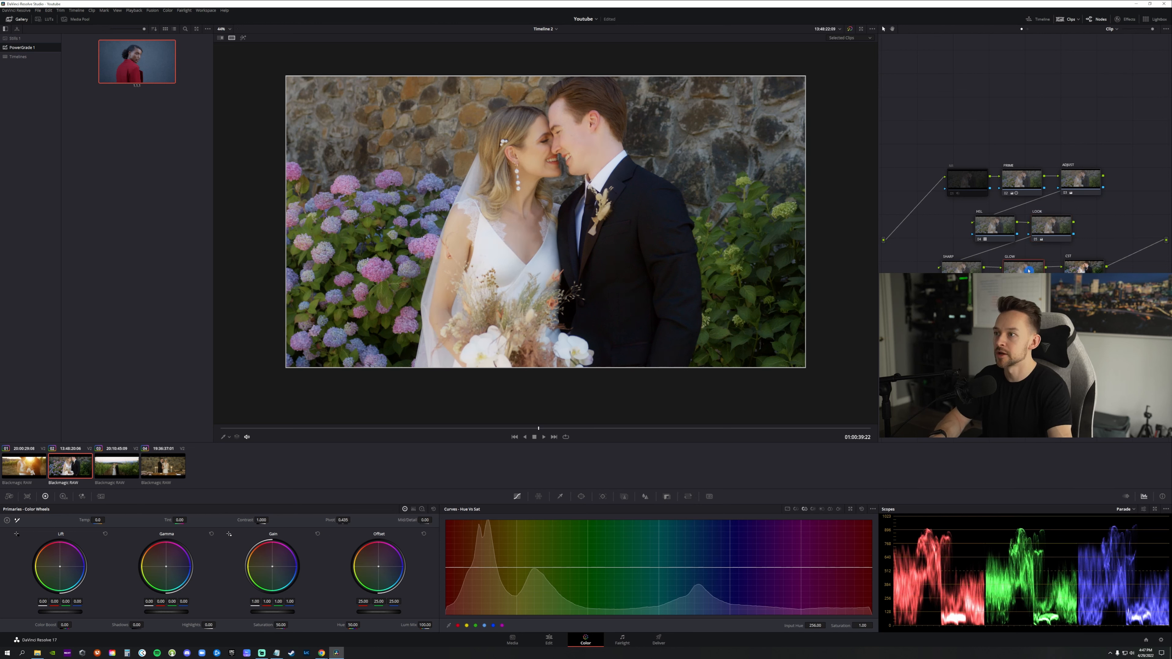
{"action": "left_click", "coordinate": [1125, 19]}
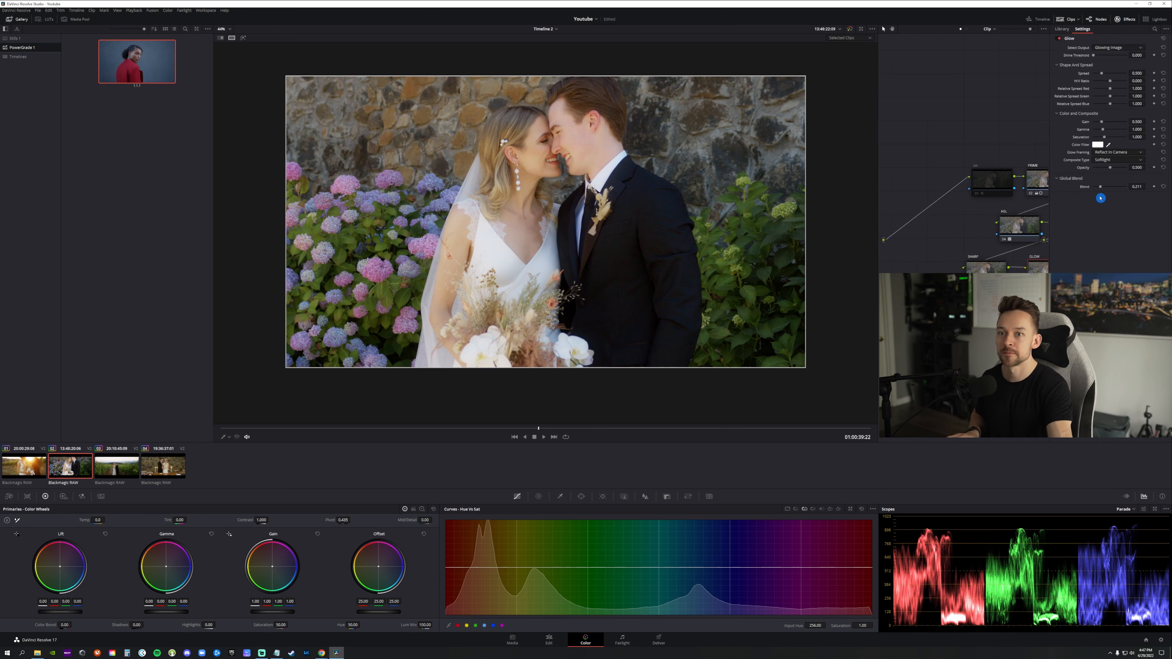
{"action": "left_click_drag", "start_coordinate": [1102, 187], "coordinate": [1097, 188]}
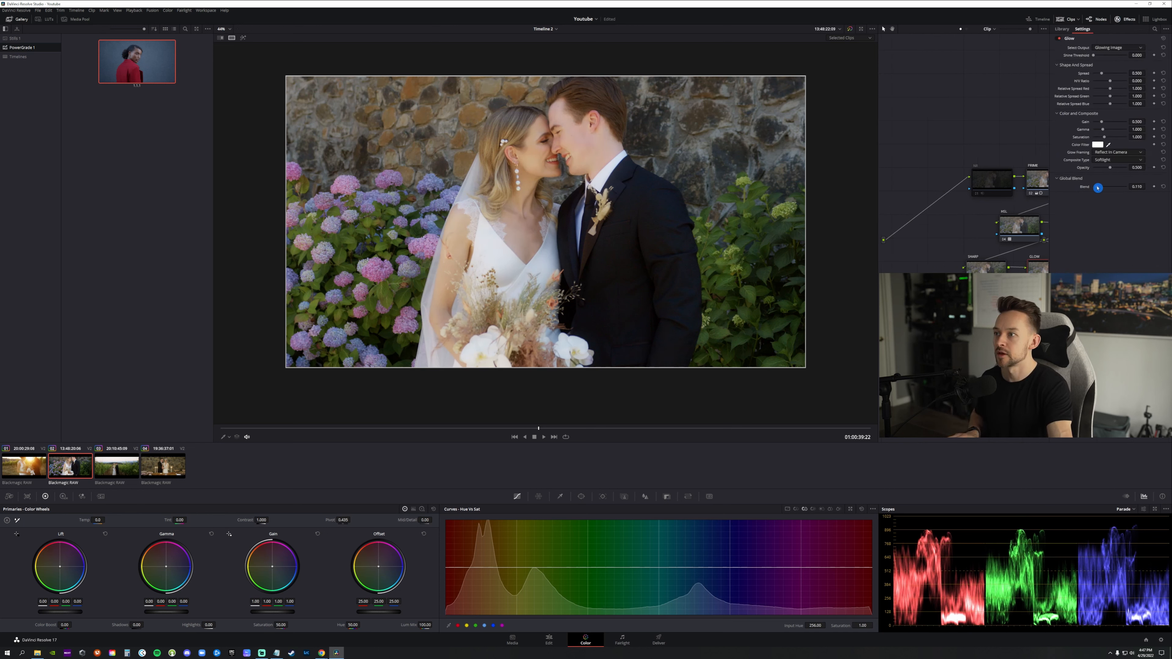
{"action": "left_click", "coordinate": [1126, 19]}
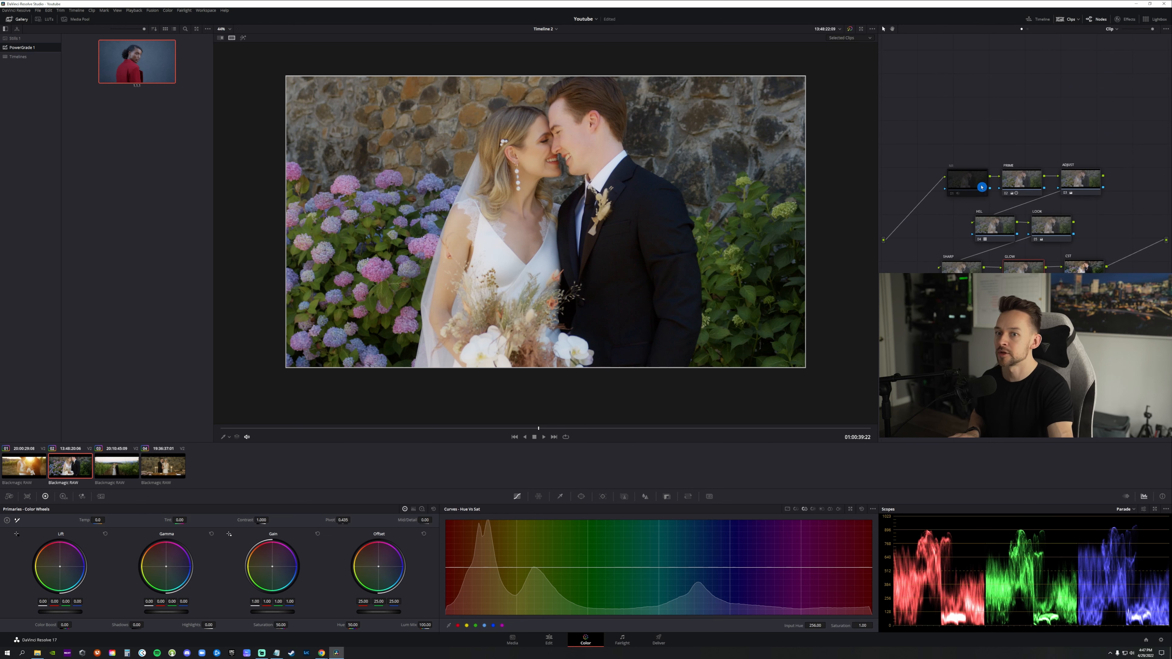
Step: Play the graded hydrangea clip from near its start and scrub through it to review the result
{"action": "scroll", "coordinate": [706, 232], "scroll_direction": "down", "scroll_amount": 1}
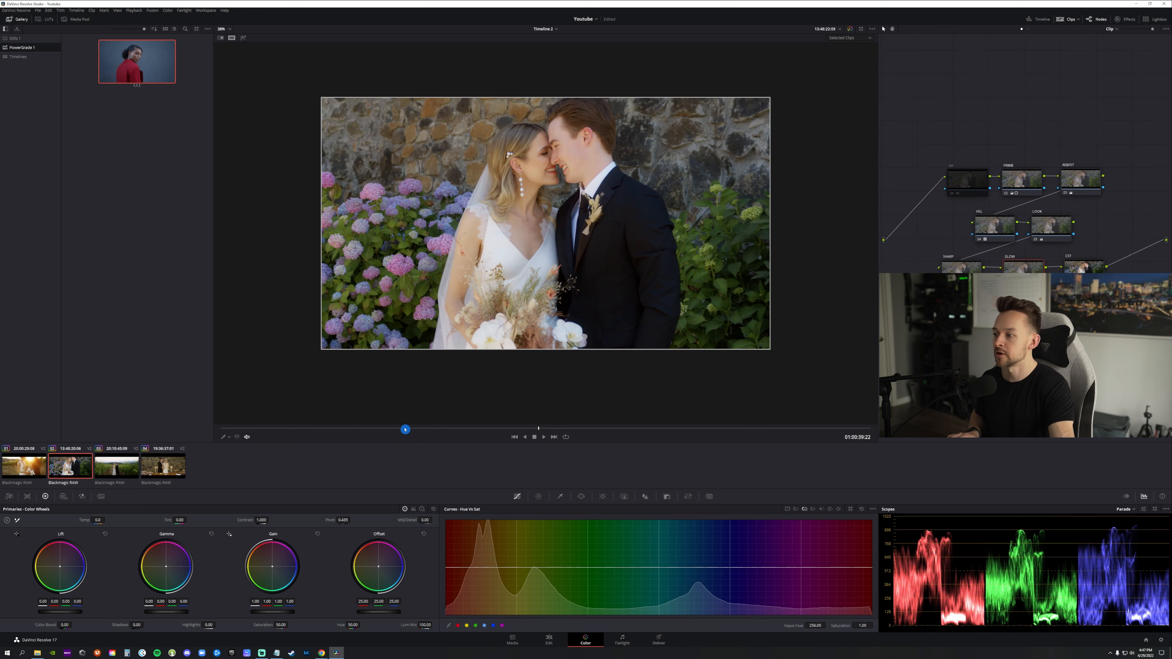
{"action": "left_click_drag", "start_coordinate": [404, 429], "coordinate": [243, 434]}
{"action": "key", "text": "space"}
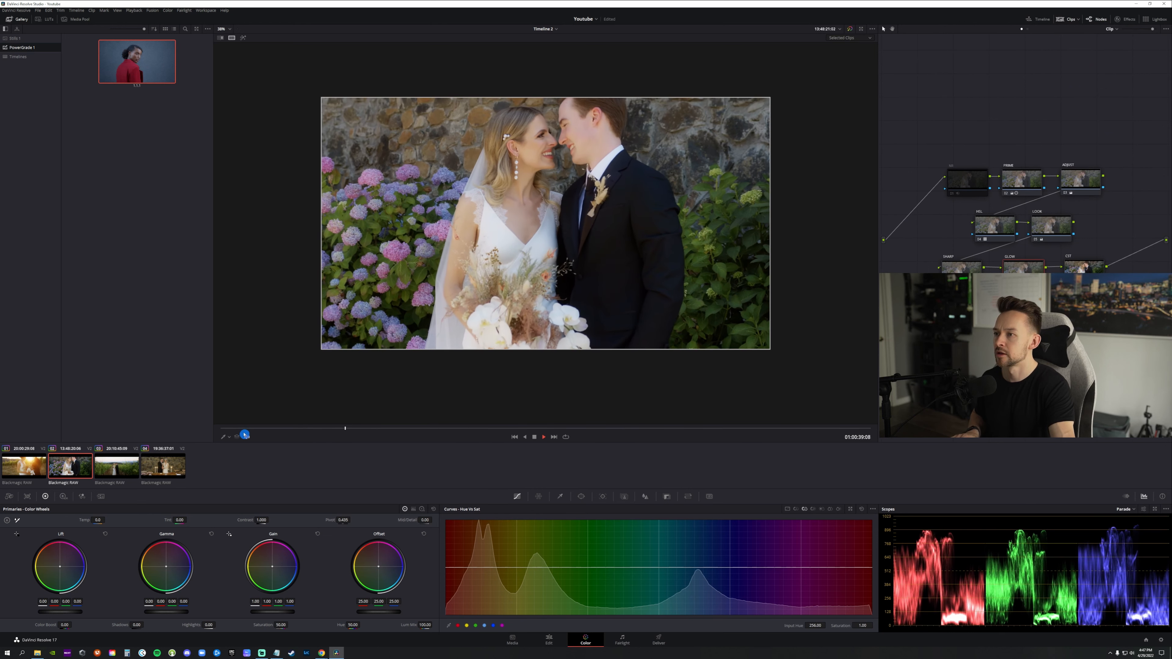
{"action": "key", "text": "space"}
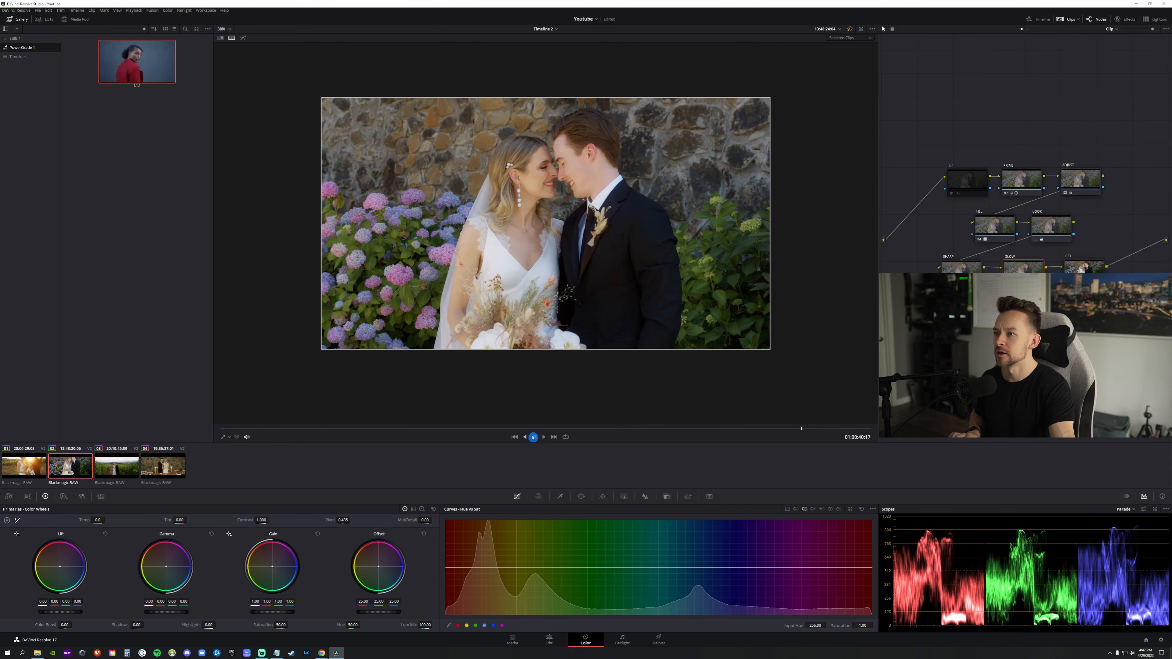
{"action": "left_click_drag", "start_coordinate": [599, 429], "coordinate": [418, 430]}
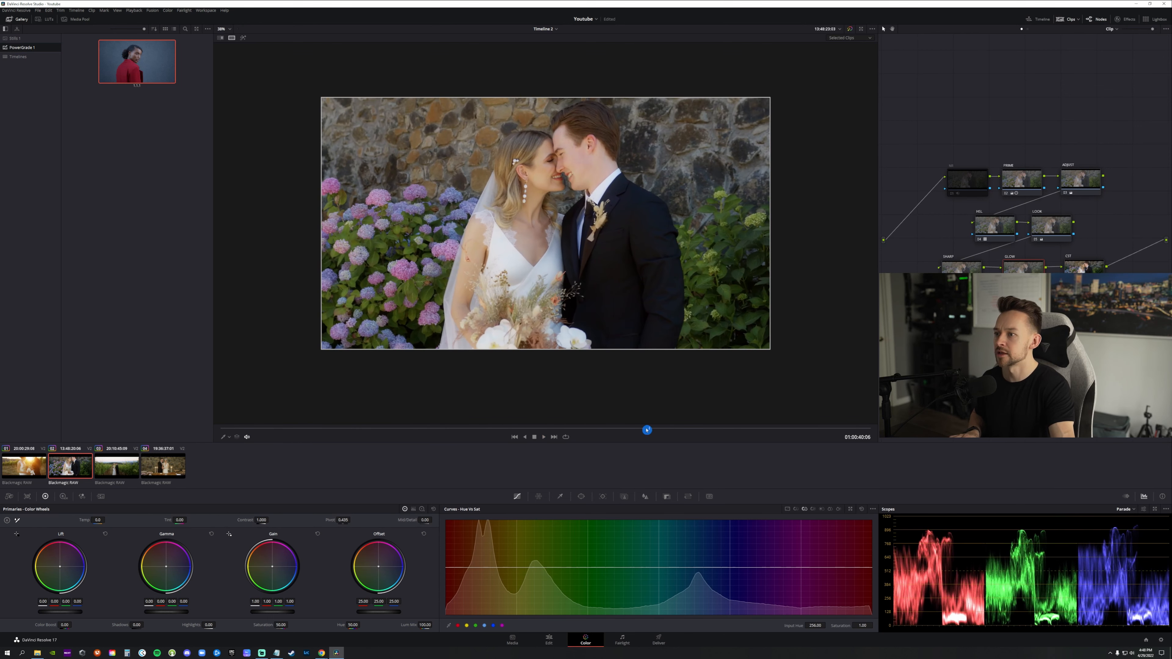
Step: Flip through the vineyard-row and hydrangea clips, and return to the first clip at 01:00:26:07
{"action": "left_click", "coordinate": [113, 472]}
{"action": "left_click", "coordinate": [74, 474]}
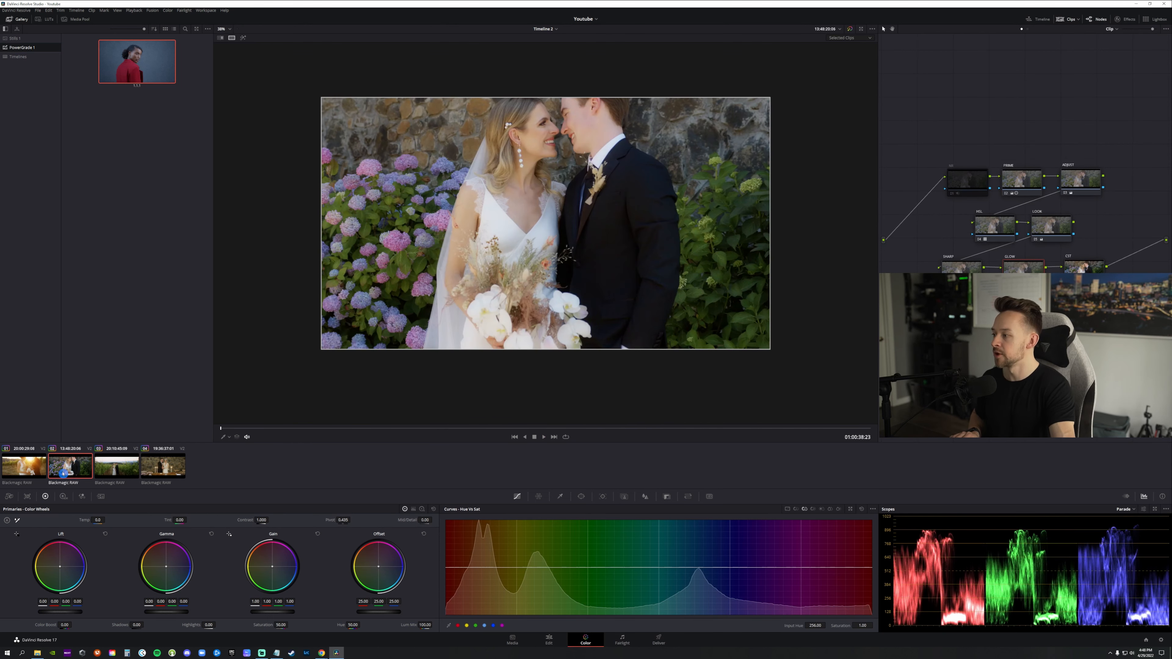
{"action": "left_click", "coordinate": [24, 467]}
{"action": "left_click_drag", "start_coordinate": [394, 428], "coordinate": [595, 428]}
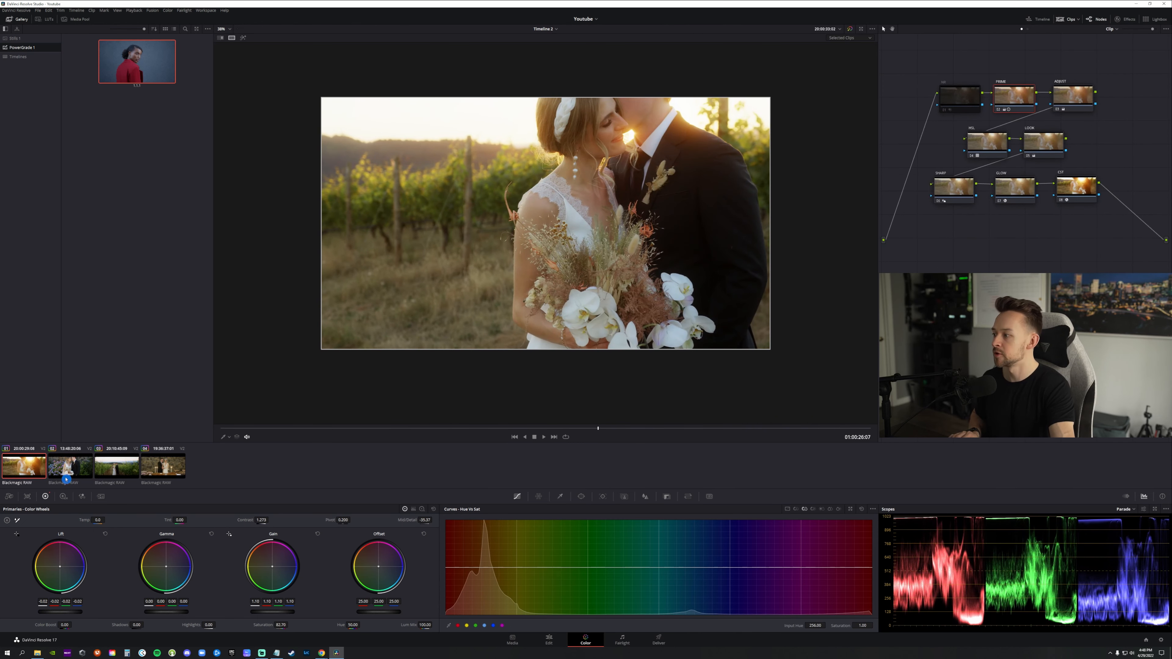
Step: Select all four graded clips for a split-screen comparison, and scrub the timeline to 01:00:26:11 to check how well they match
{"action": "left_click", "coordinate": [153, 471], "text": "shift"}
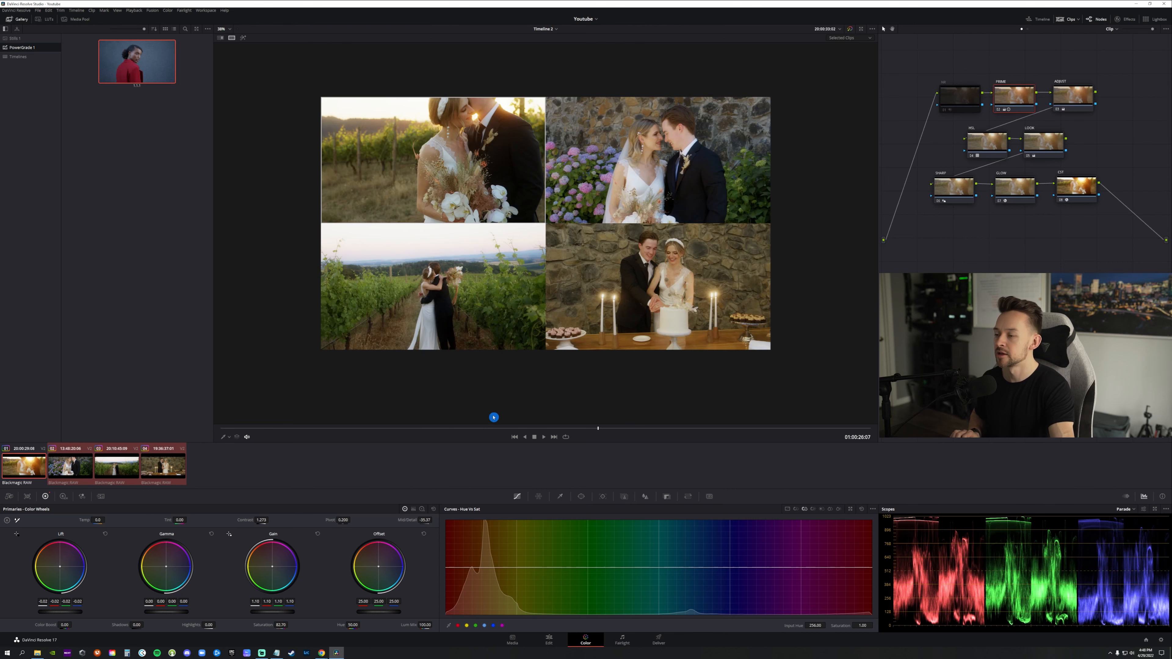
{"action": "left_click_drag", "start_coordinate": [808, 426], "coordinate": [615, 430]}
{"action": "scroll", "coordinate": [507, 190], "scroll_direction": "up", "scroll_amount": 2}
{"action": "scroll", "coordinate": [609, 393], "scroll_direction": "down", "scroll_amount": 1}
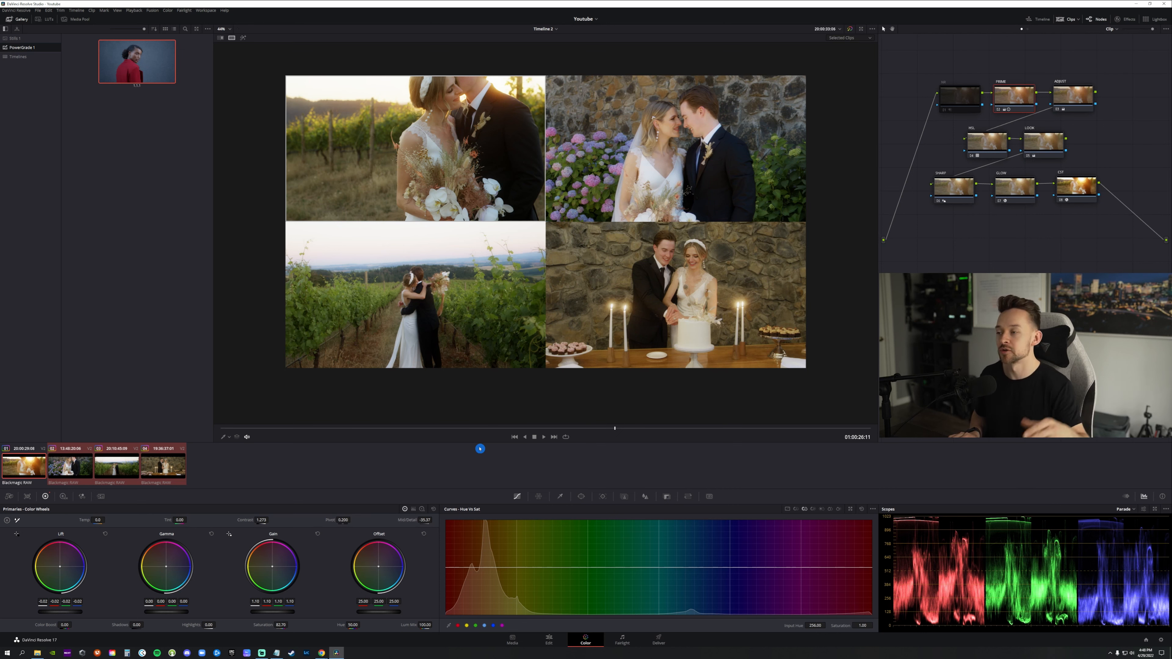
Step: Review the four grades together in the Lightbox on a black background, and return to the color controls with the vineyard-row clip selected
{"action": "left_click", "coordinate": [1146, 19]}
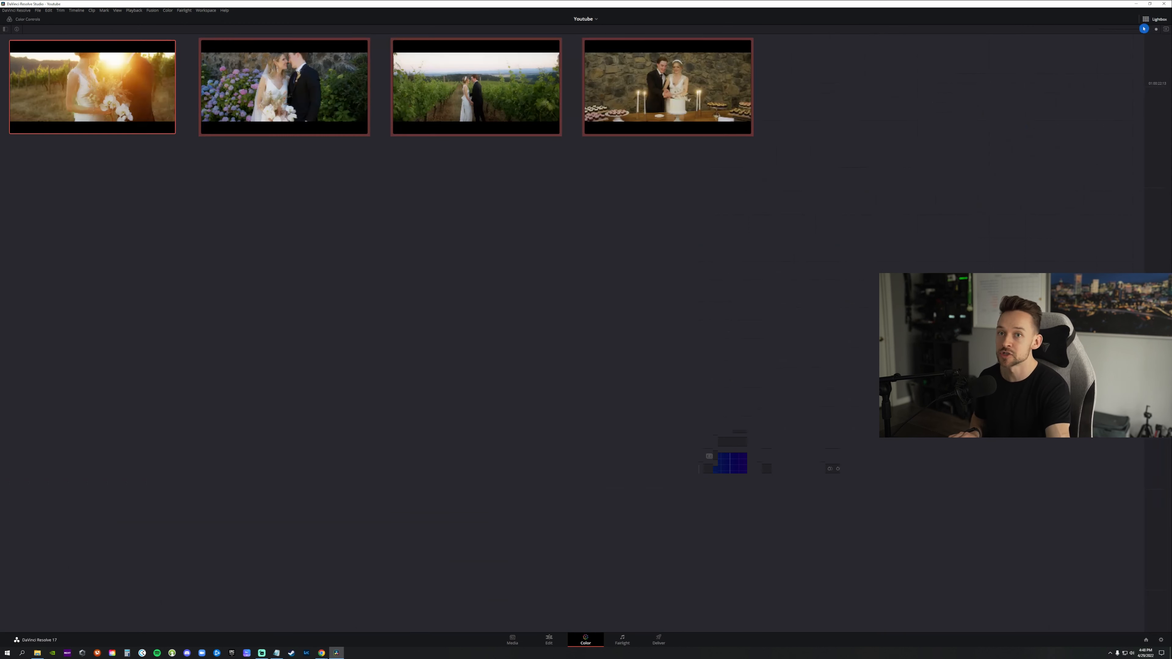
{"action": "left_click", "coordinate": [1166, 29]}
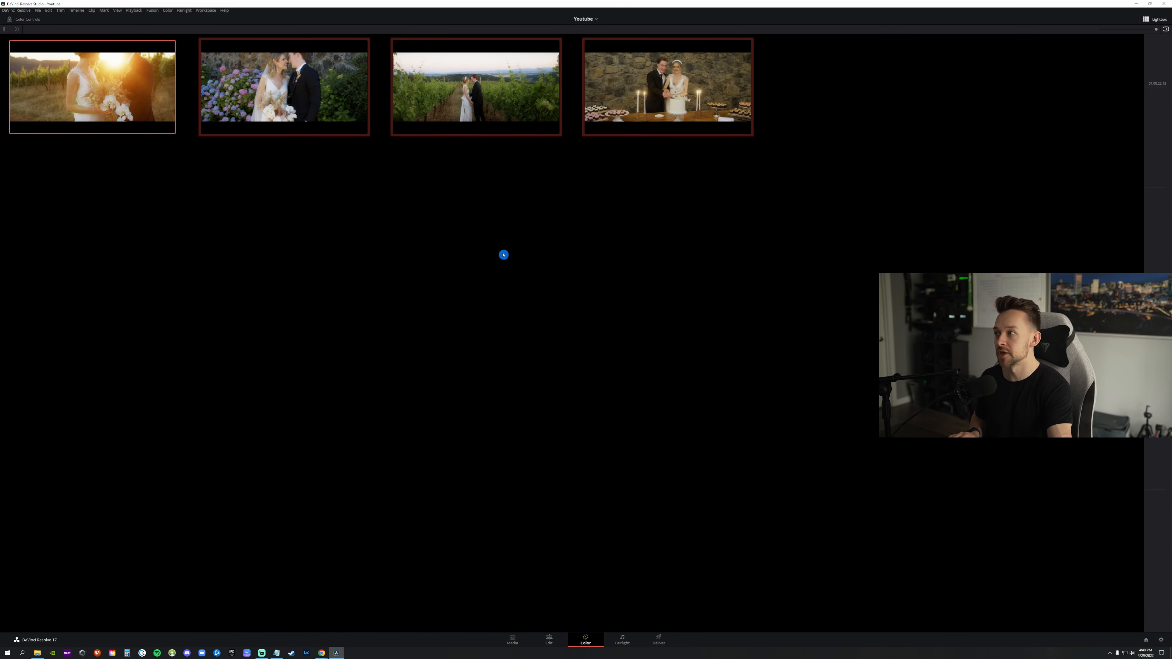
{"action": "left_click", "coordinate": [518, 104]}
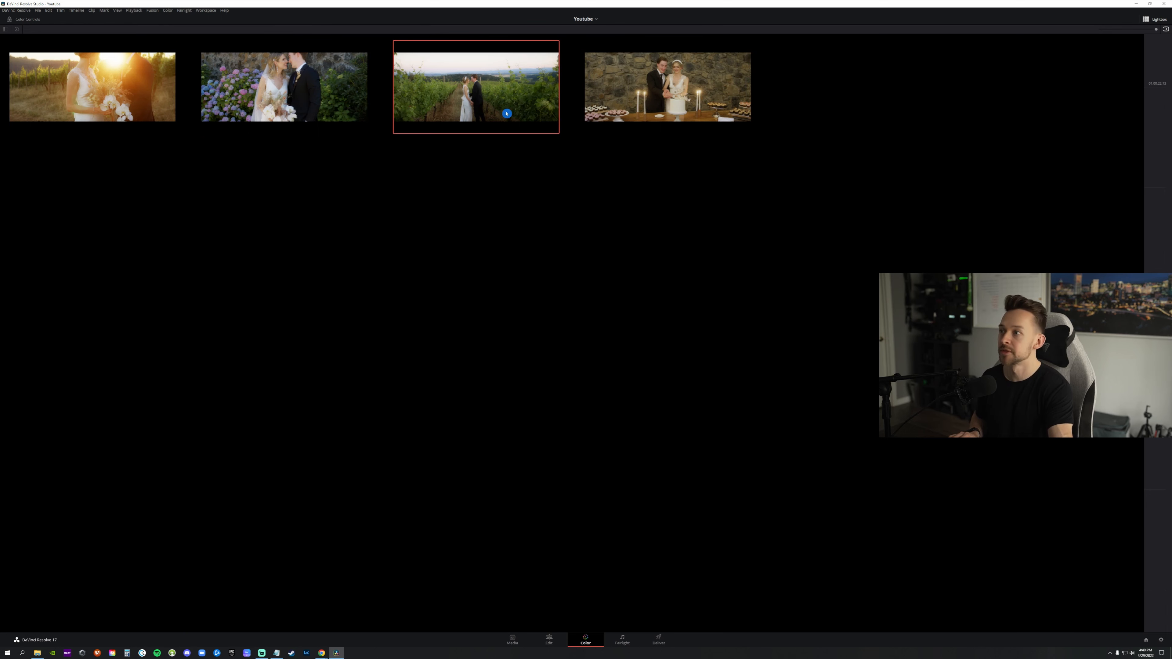
{"action": "left_click", "coordinate": [1151, 19]}
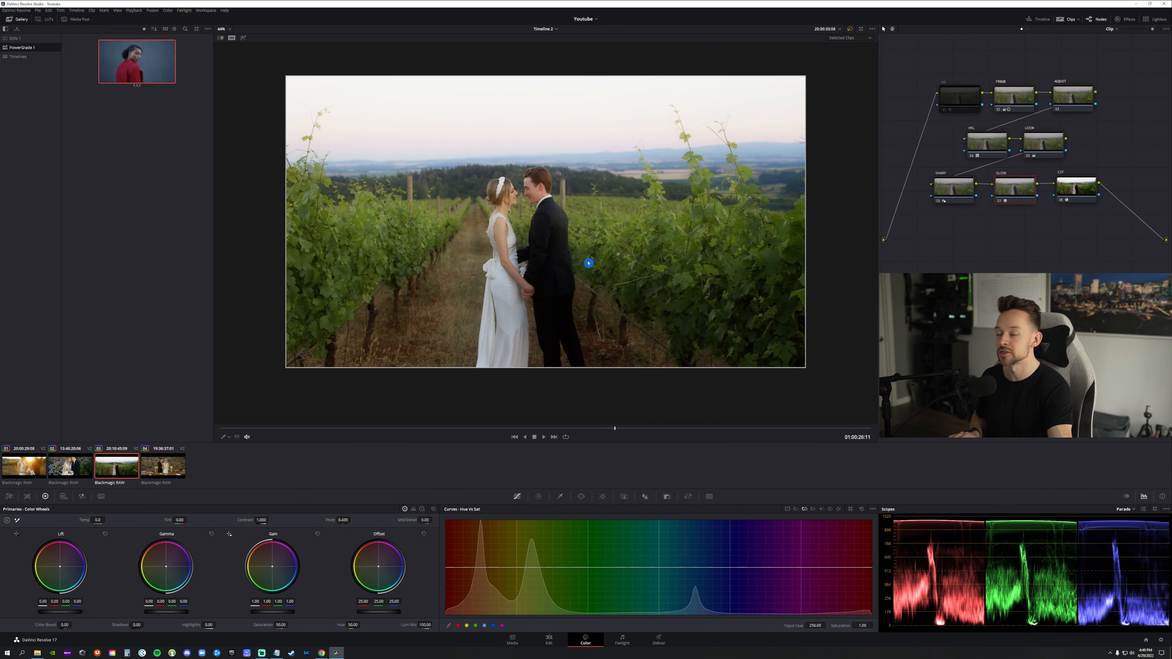
{"action": "scroll", "coordinate": [479, 325], "scroll_direction": "down", "scroll_amount": 3}
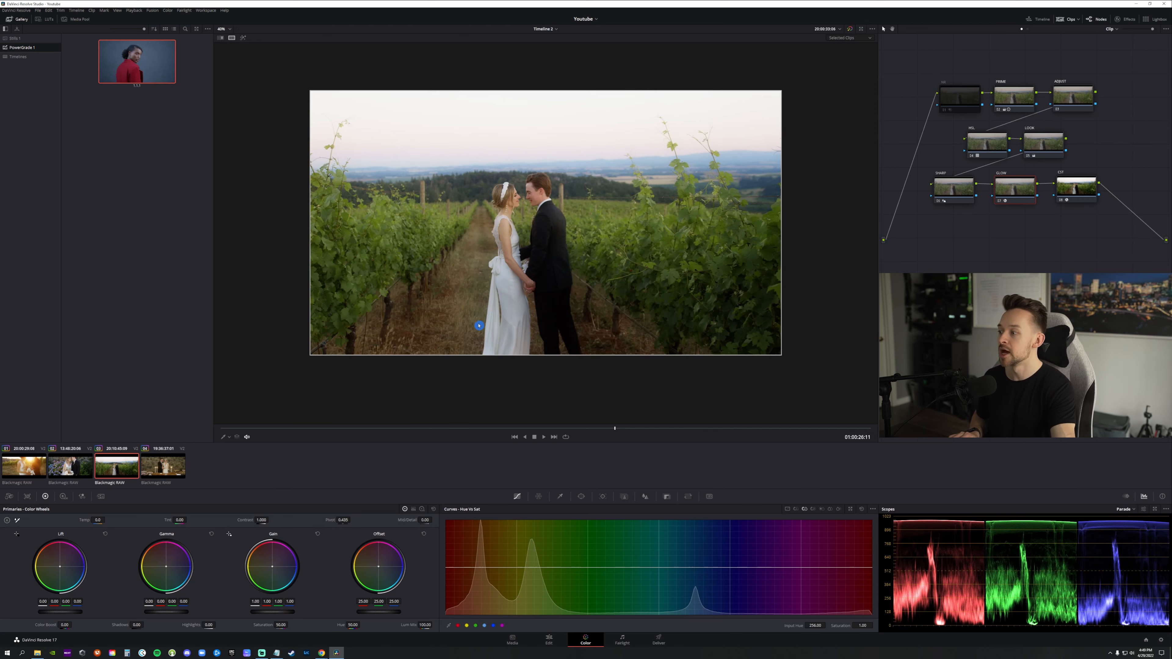
{"action": "scroll", "coordinate": [479, 326], "scroll_direction": "up", "scroll_amount": 3}
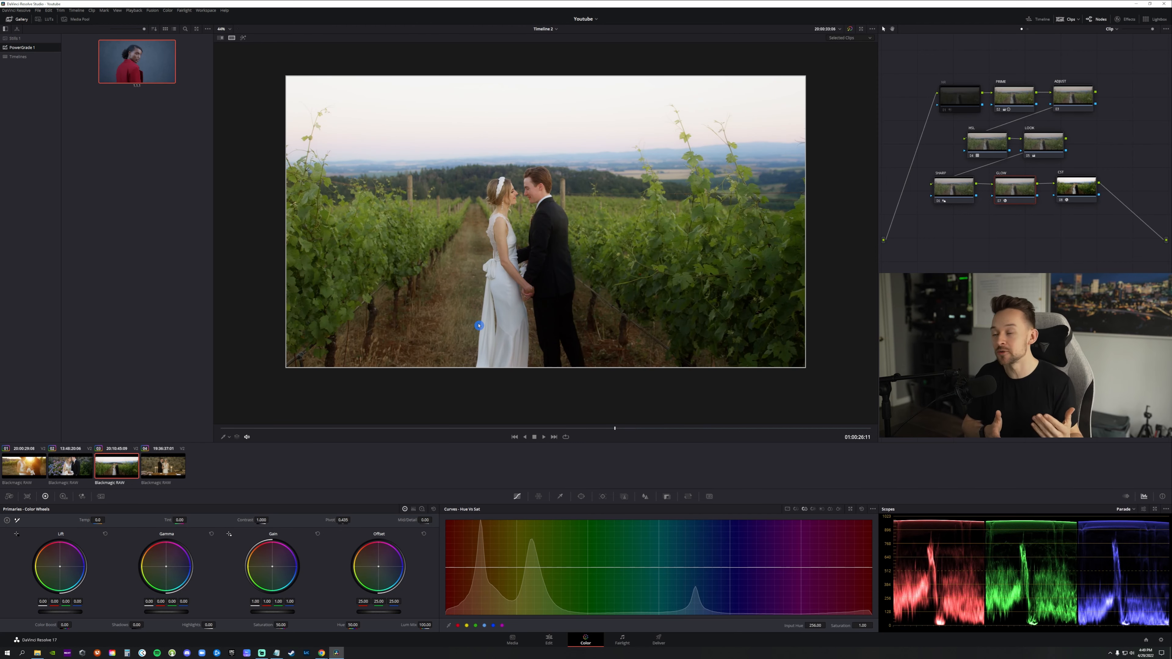